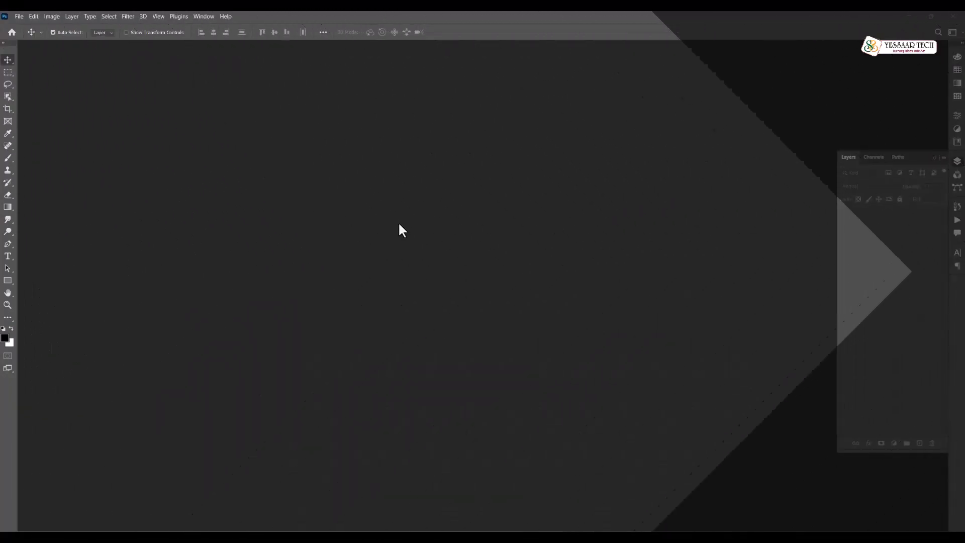
Create a new 36 by 12 inch document at 300 pixels/inch in 8-bit RGB Color with a white background
click(19, 16)
click(27, 29)
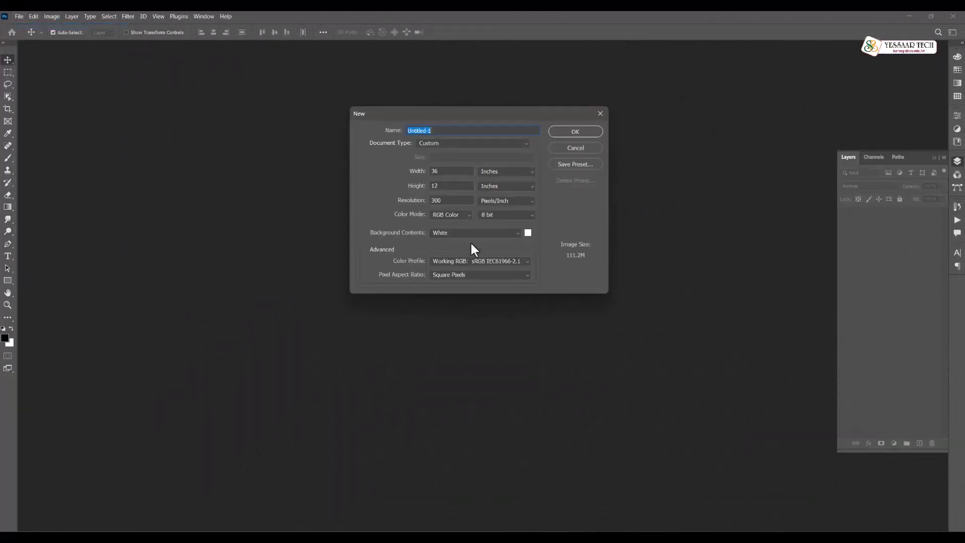
click(449, 215)
click(469, 212)
click(587, 129)
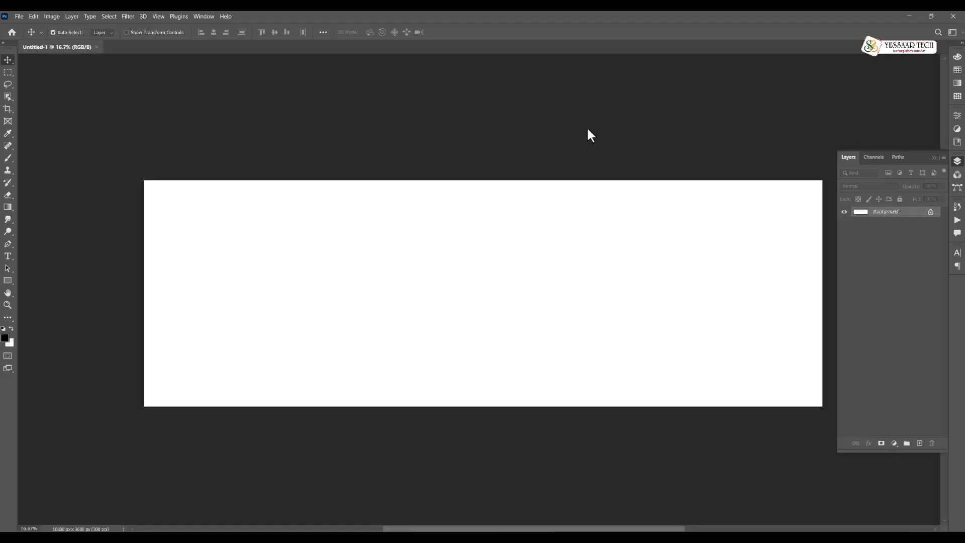
Select a small square in the canvas's top-left corner and place a vertical guide along its right edge as a margin
drag(622, 198, 626, 241)
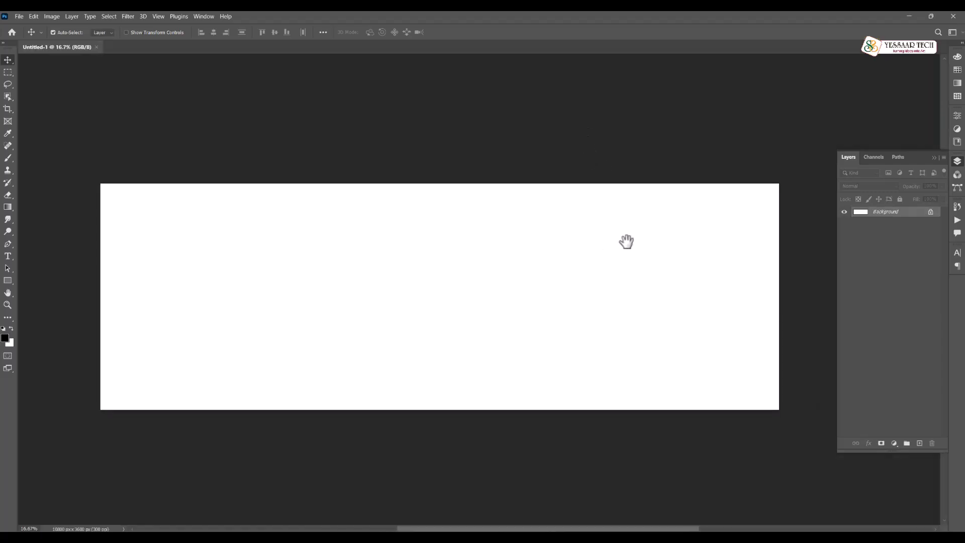
click(8, 74)
scroll(112, 205, up, 4)
drag(314, 371, 354, 72)
scroll(149, 220, up, 4)
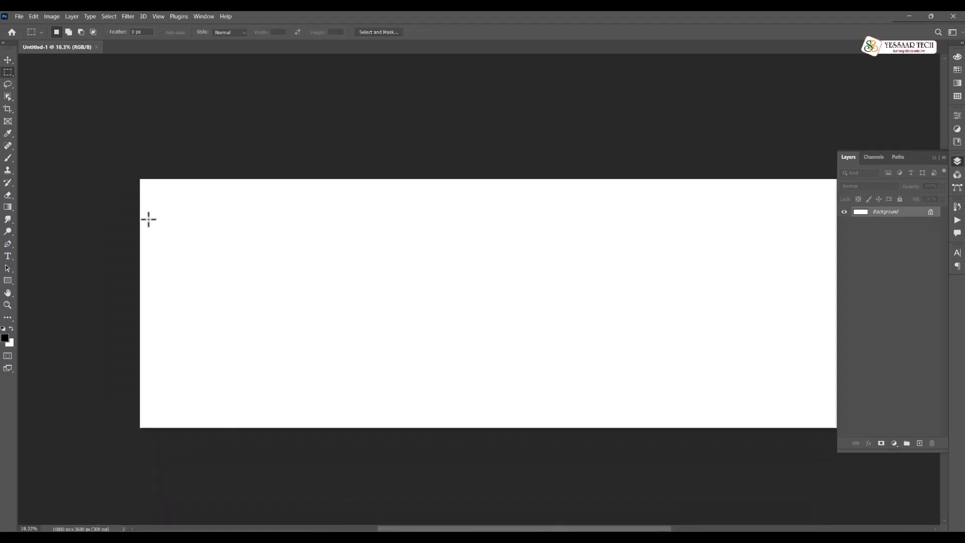
drag(135, 164, 149, 176)
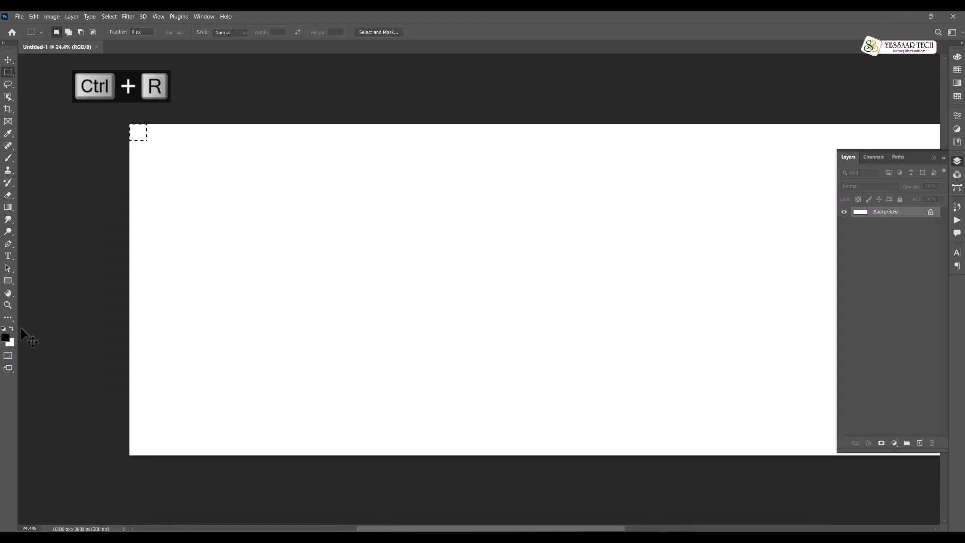
ctrl+click(22, 321)
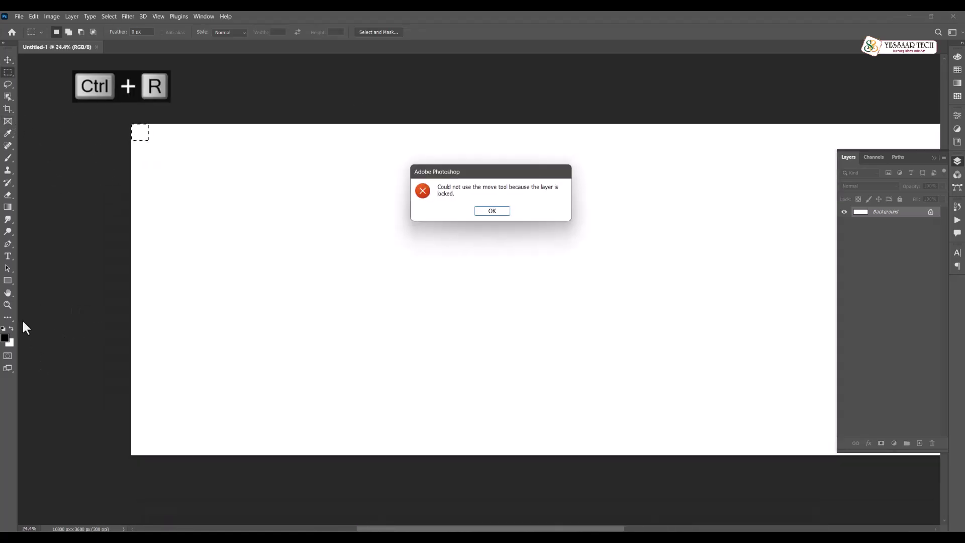
click(493, 210)
drag(21, 159, 148, 162)
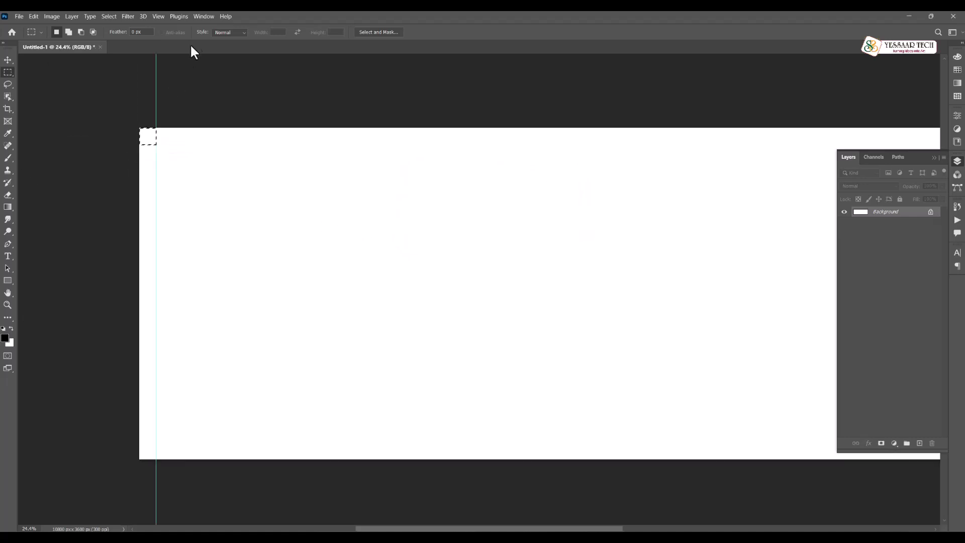
Place matching margin guides along the canvas's right, bottom and top edges, using the square selection as the spacer, and deselect it
drag(551, 284, 456, 275)
scroll(484, 263, down, 5)
drag(600, 281, 449, 261)
drag(176, 322, 655, 378)
drag(542, 56, 619, 347)
drag(494, 245, 543, 257)
key(ctrl+d)
Open indian-bride-in-ornate-taupe-lehenga-and-red-shawl-shutterink-photography.jpg from the photo manipulation folder
click(18, 16)
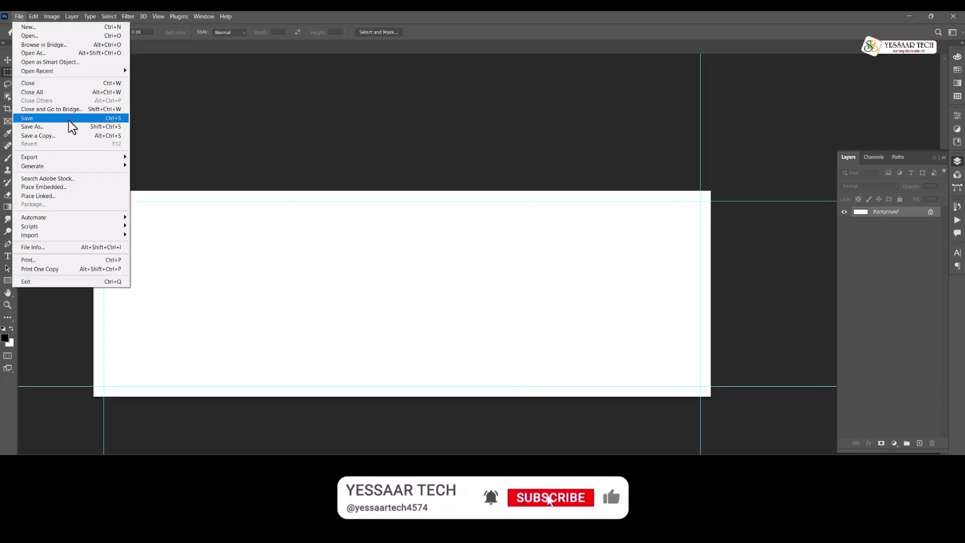
click(45, 41)
click(43, 242)
double_click(201, 144)
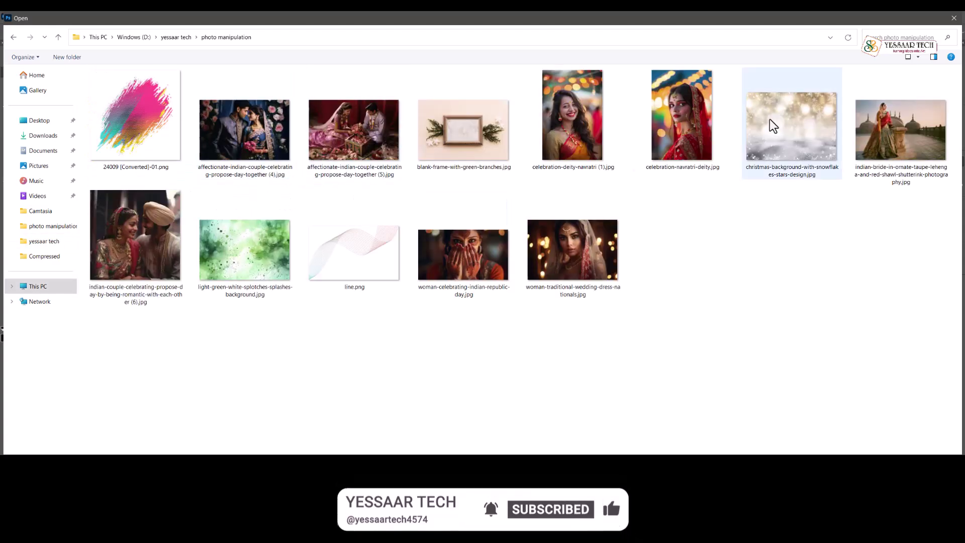
double_click(879, 140)
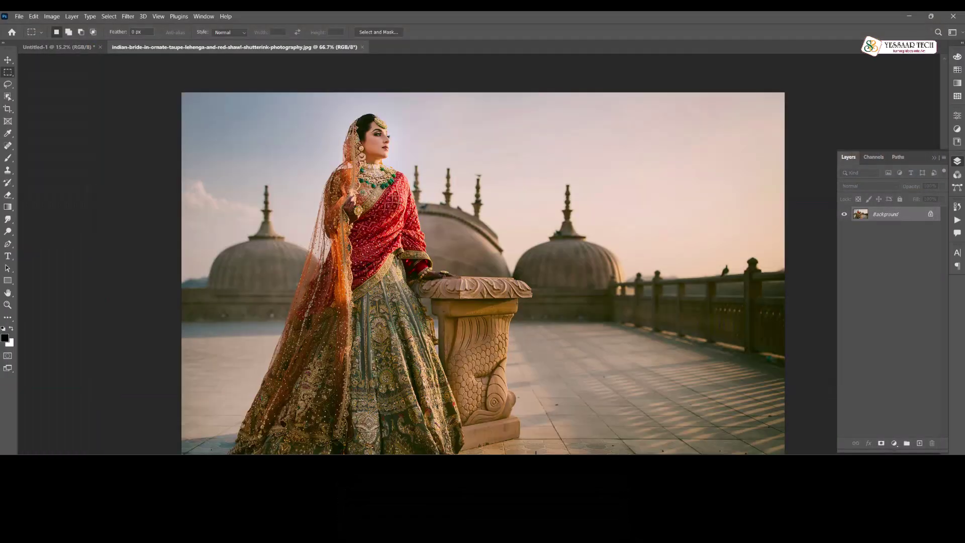
Bring the bride photo into the banner document and scale it to the full canvas height at the left end
drag(246, 100, 360, 315)
key(ctrl+t)
drag(378, 388, 394, 399)
drag(318, 320, 300, 310)
key(Return)
scroll(172, 232, up, 6)
scroll(173, 231, down, 4)
drag(384, 306, 364, 305)
Fade the bride photo's right edge into the white background with a large soft eraser
click(7, 195)
mouse_move(395, 209)
mouse_down()
mouse_move(420, 224)
mouse_move(454, 437)
mouse_move(432, 193)
mouse_move(424, 358)
mouse_move(504, 222)
mouse_up()
key(v)
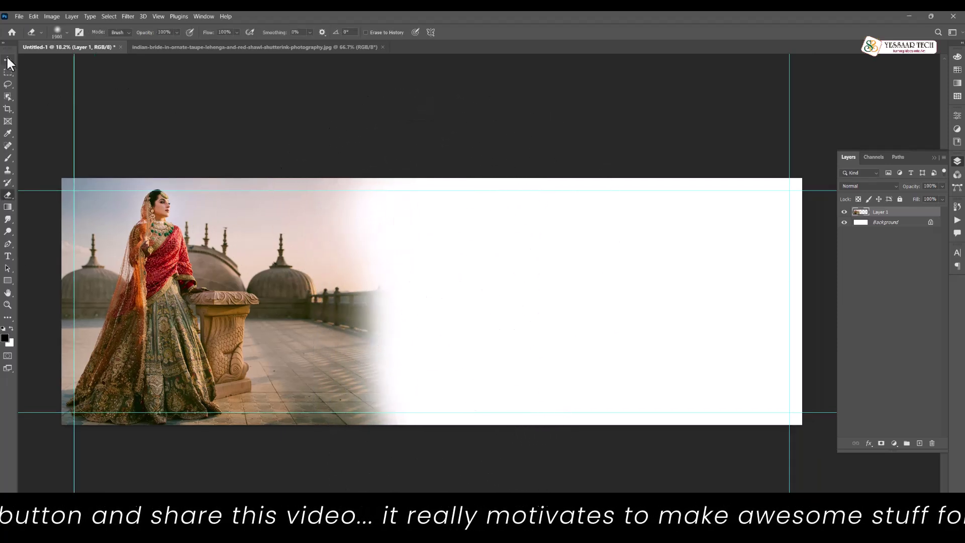
Duplicate the bride photo layer and apply a strong blur to the copy
key(ctrl+j)
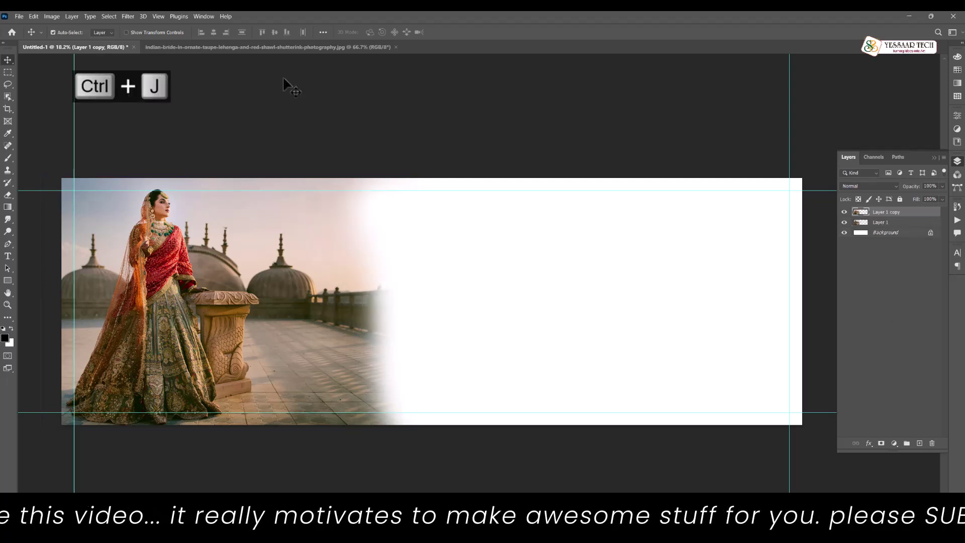
click(50, 16)
mouse_move(128, 17)
mouse_move(221, 139)
click(278, 166)
click(816, 114)
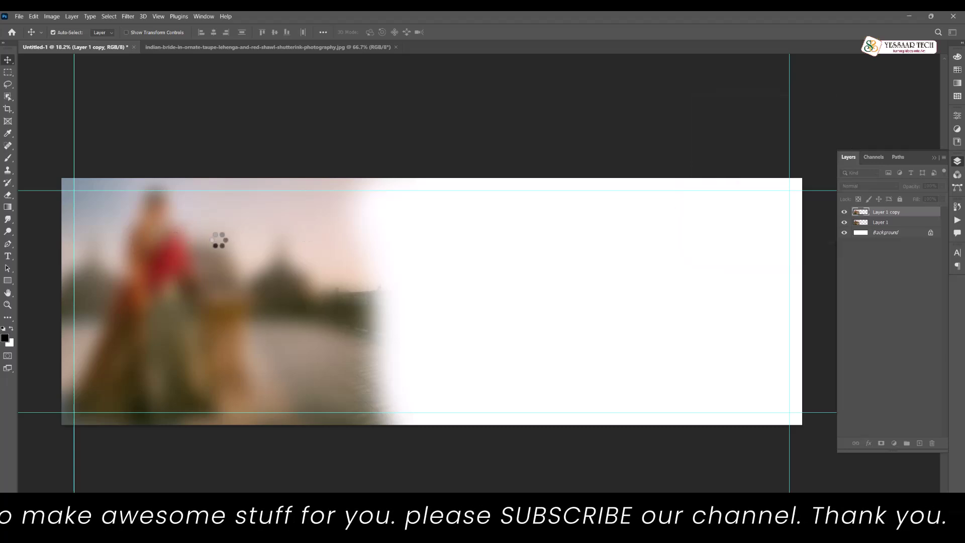
Erase the blurred copy over the bride and the stone pedestal with a smaller soft eraser, keeping the surroundings blurred
scroll(146, 293, up, 5)
drag(186, 265, 245, 210)
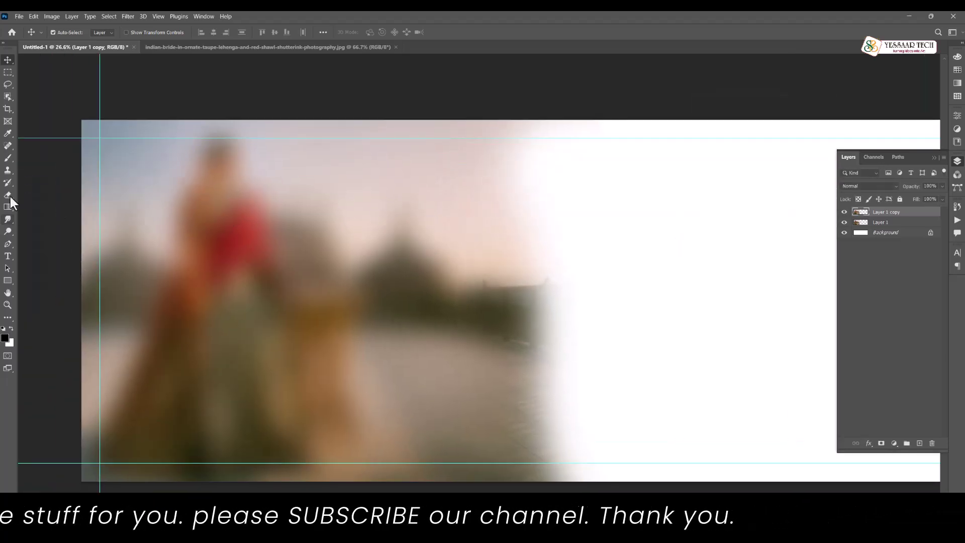
click(6, 196)
key(bracketleft)
key(bracketleft)
key(bracketleft)
key(bracketleft)
key(bracketleft)
key(bracketleft)
key(bracketleft)
key(bracketleft)
key(bracketleft)
key(bracketleft)
key(bracketleft)
key(bracketleft)
key(bracketleft)
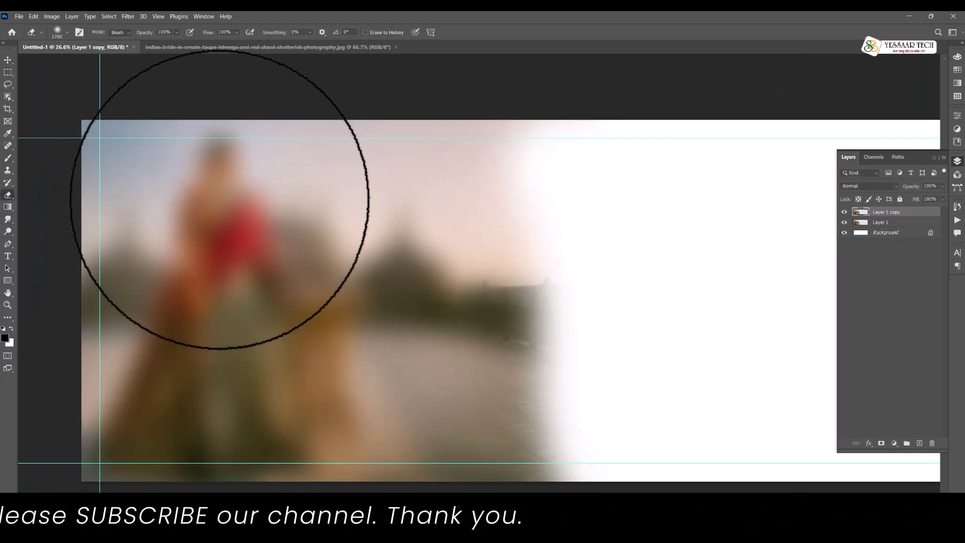
mouse_move(220, 163)
mouse_down()
mouse_move(204, 206)
mouse_move(201, 304)
mouse_move(119, 455)
mouse_move(171, 398)
mouse_move(196, 301)
mouse_move(183, 453)
mouse_move(272, 444)
mouse_move(229, 290)
mouse_move(204, 367)
mouse_move(283, 439)
mouse_move(285, 399)
mouse_move(239, 251)
mouse_move(268, 295)
mouse_move(330, 306)
mouse_move(320, 415)
mouse_move(350, 298)
mouse_move(253, 265)
mouse_move(220, 166)
mouse_move(196, 304)
mouse_up()
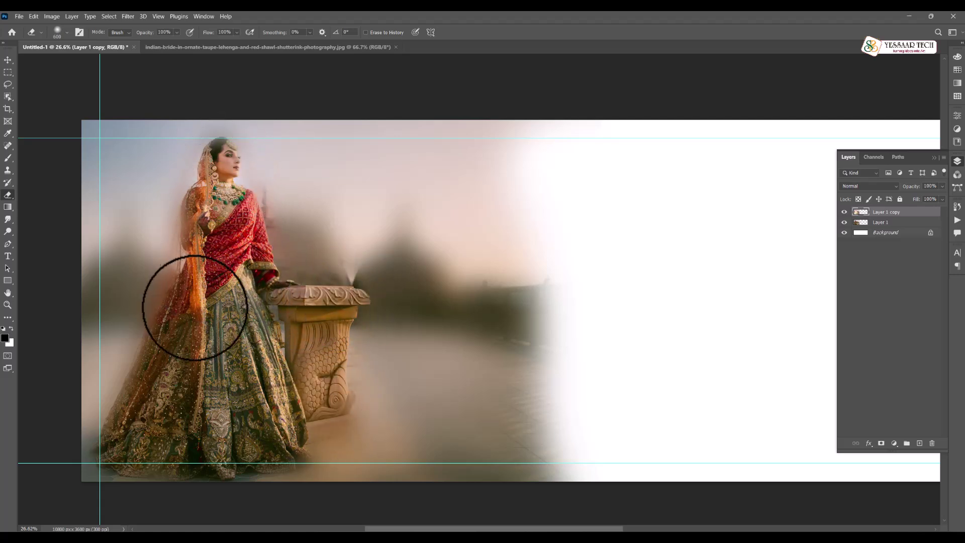
mouse_move(164, 365)
mouse_down()
mouse_move(134, 426)
mouse_move(199, 214)
mouse_move(192, 232)
mouse_move(222, 235)
mouse_move(226, 386)
mouse_up()
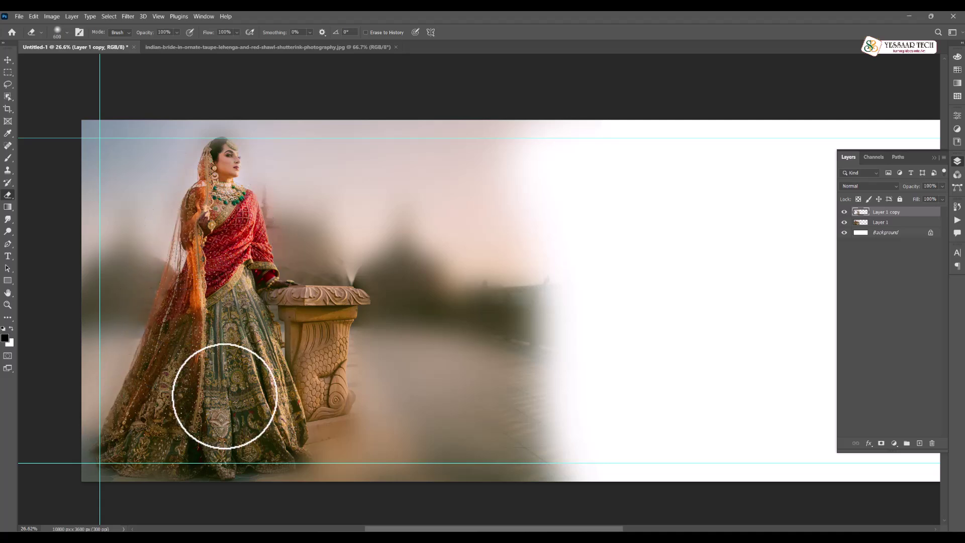
Draw a white rectangle slightly larger than the canvas and align it with the canvas's top-left corner
click(10, 59)
scroll(625, 276, down, 2)
drag(625, 276, 435, 256)
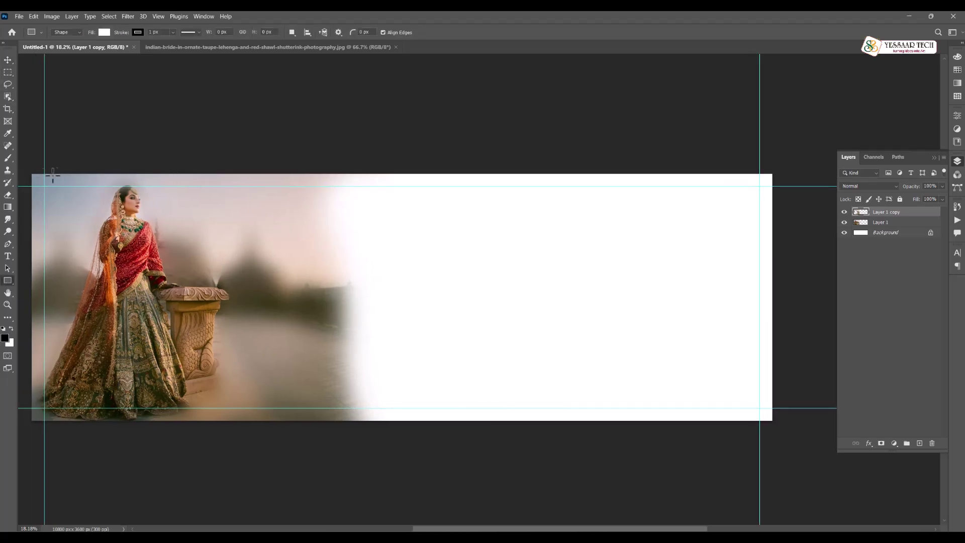
drag(31, 174, 782, 431)
key(v)
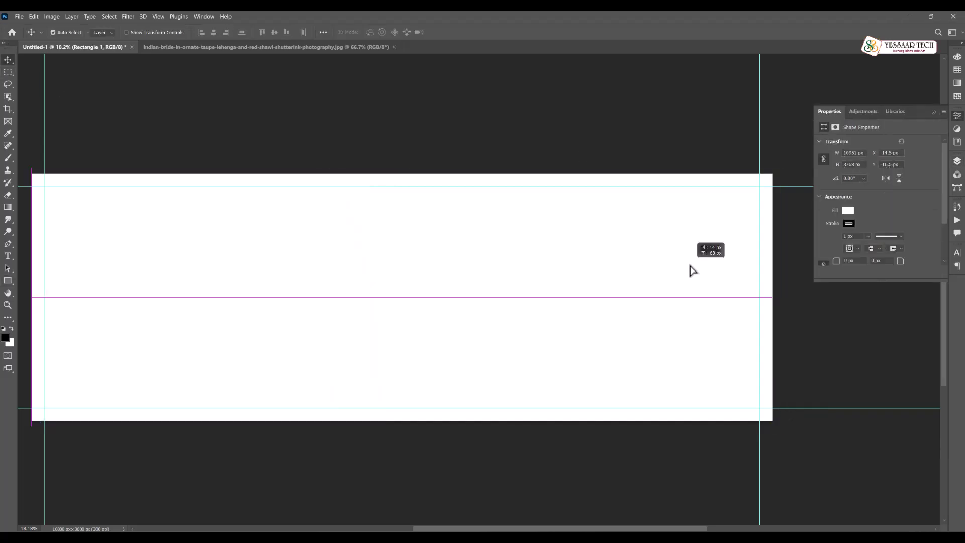
Shift the white rectangle down to uncover the upper strip of the bride photo
click(957, 56)
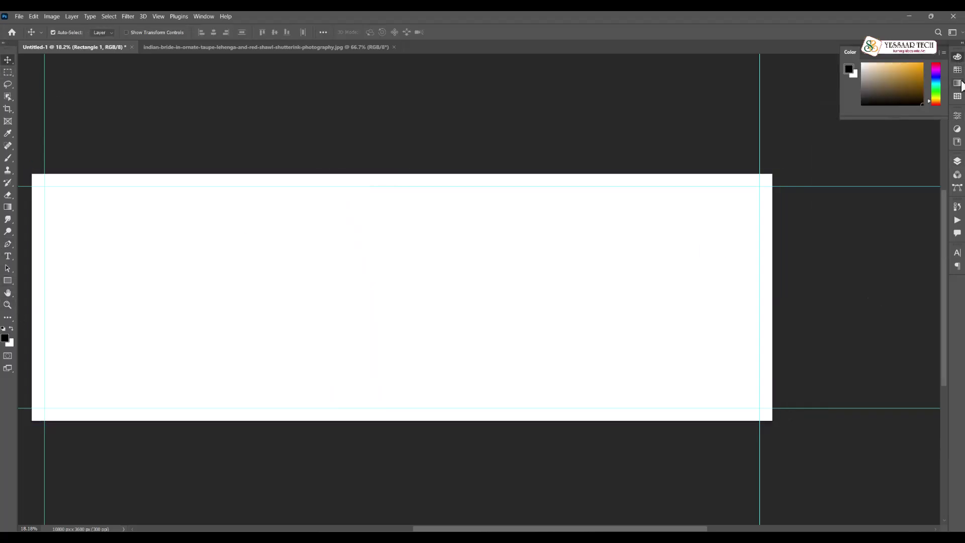
click(958, 161)
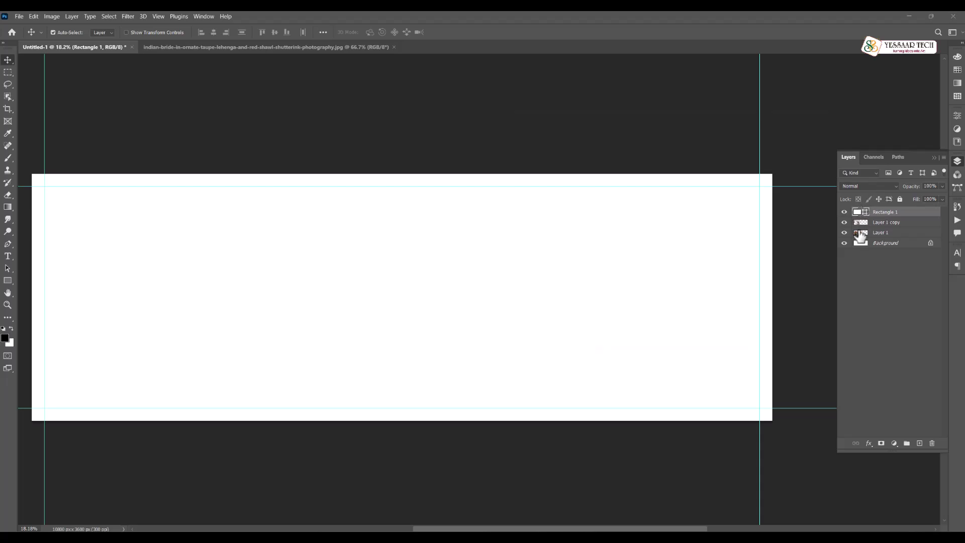
double_click(910, 212)
click(831, 142)
key(v)
drag(415, 208, 424, 284)
Add a gradient overlay to the rectangle and set the gradient's starting color stop to beige #bba393
double_click(905, 211)
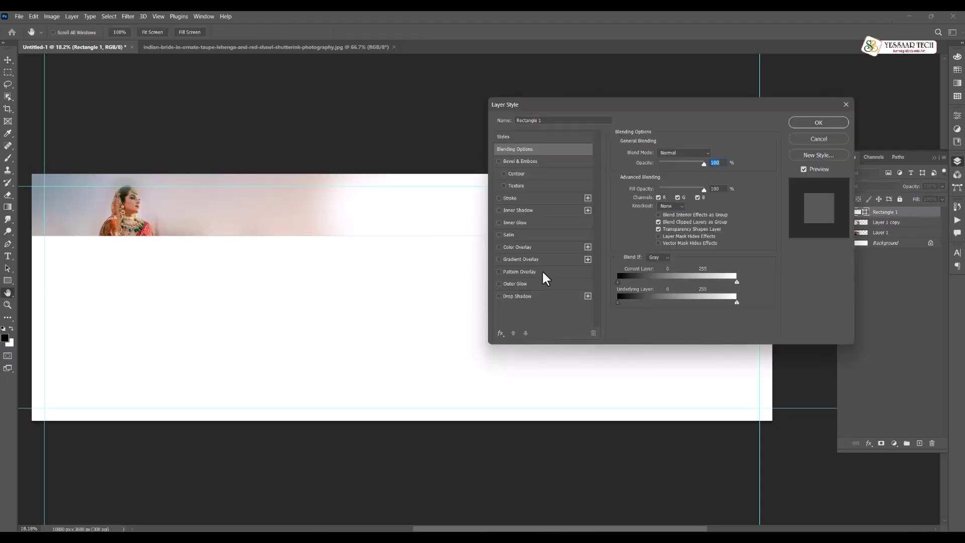
click(521, 259)
click(696, 164)
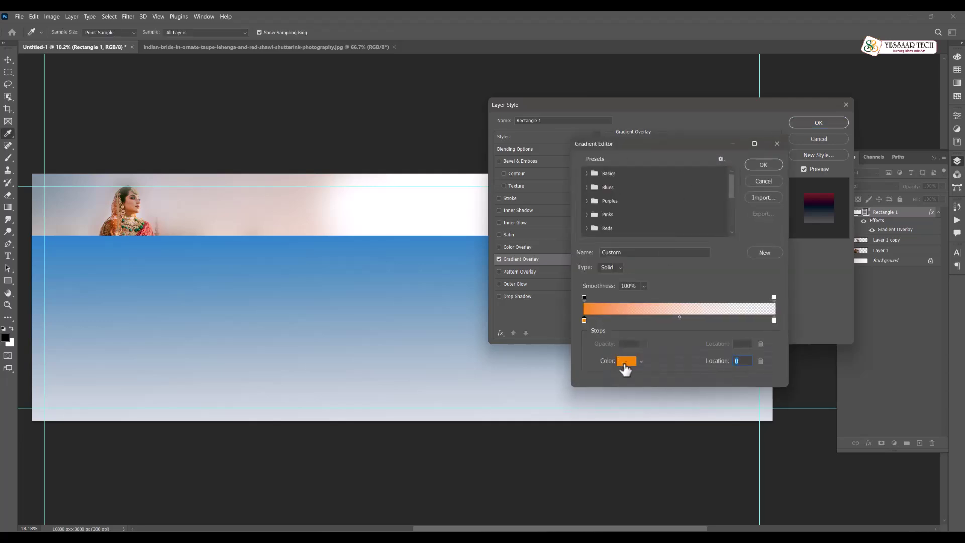
click(626, 361)
click(315, 202)
drag(240, 199, 260, 225)
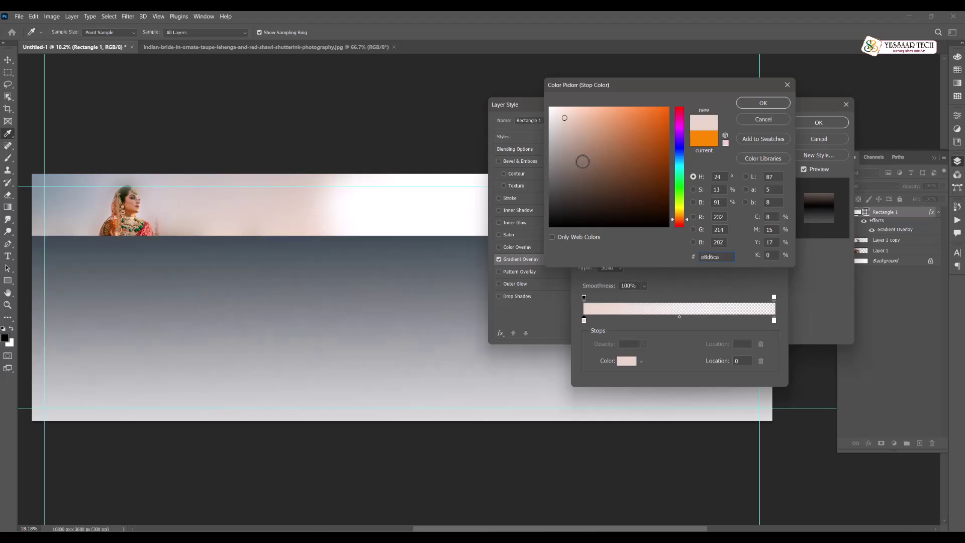
click(578, 133)
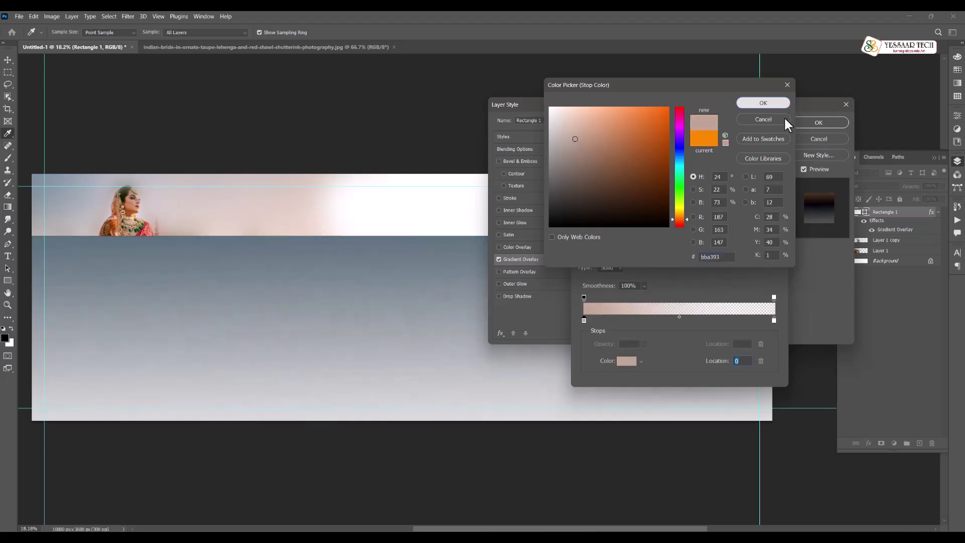
click(777, 107)
click(773, 162)
Set the overlay's blend mode to Normal, turn the gradient horizontal, and move the rectangle back up over the canvas
click(670, 154)
click(664, 162)
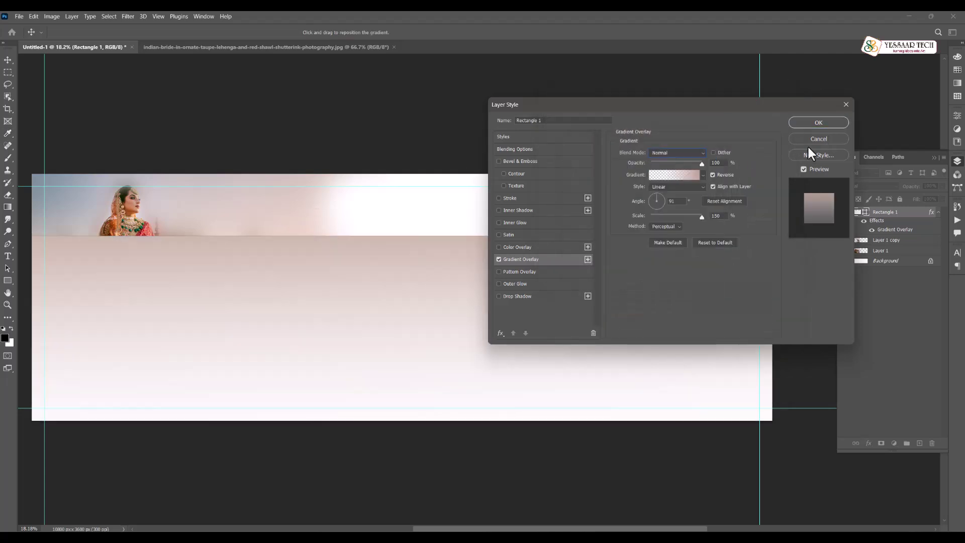
drag(668, 201, 669, 201)
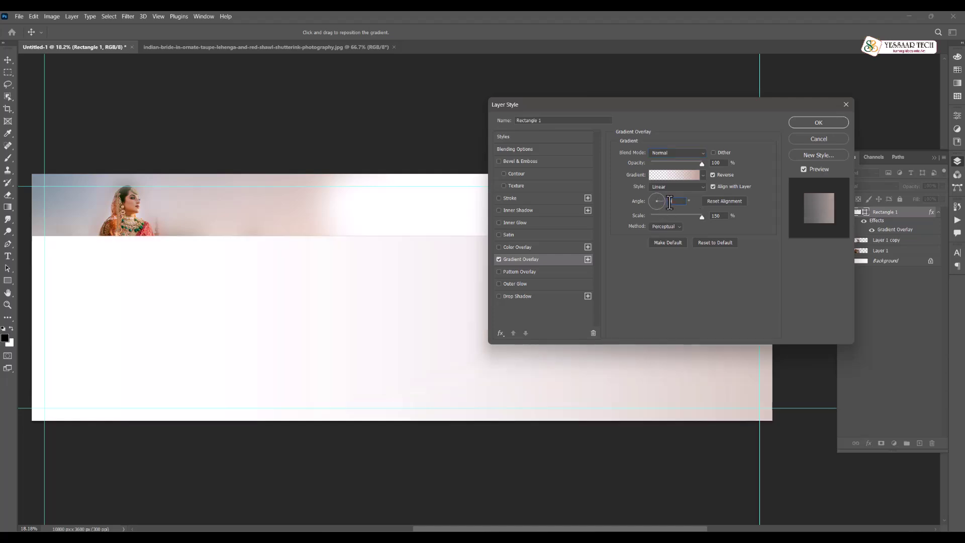
click(818, 123)
drag(664, 258, 665, 221)
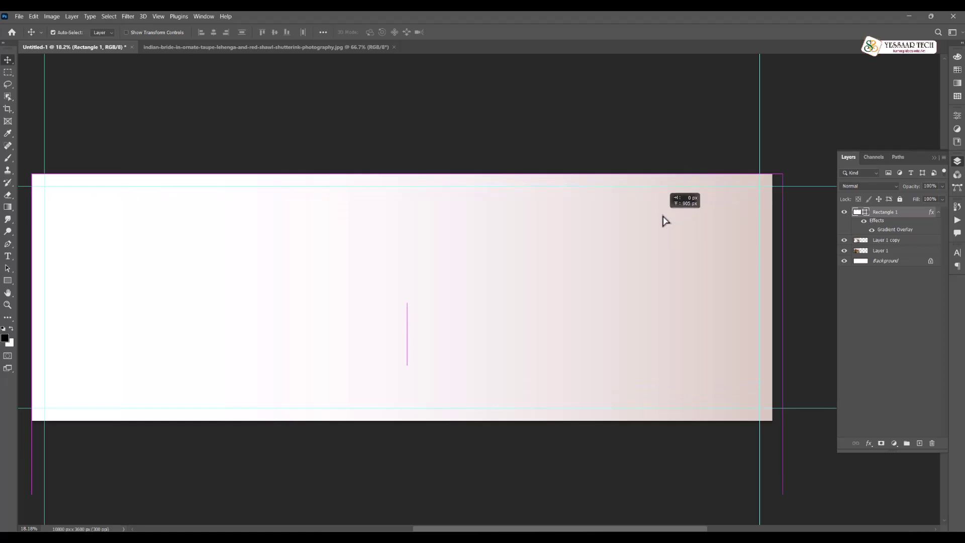
Check the opacity of the end stop in the rectangle's overlay gradient
double_click(936, 213)
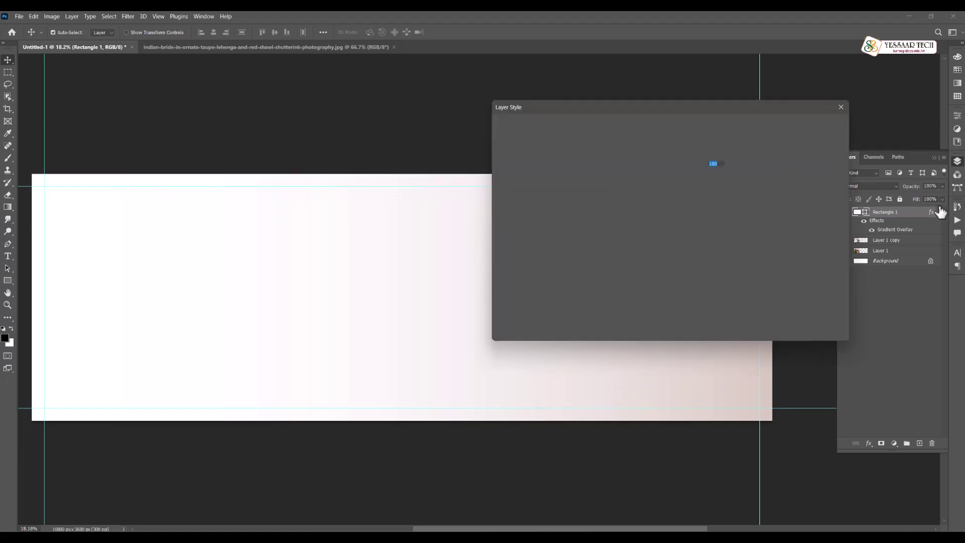
click(521, 259)
click(674, 175)
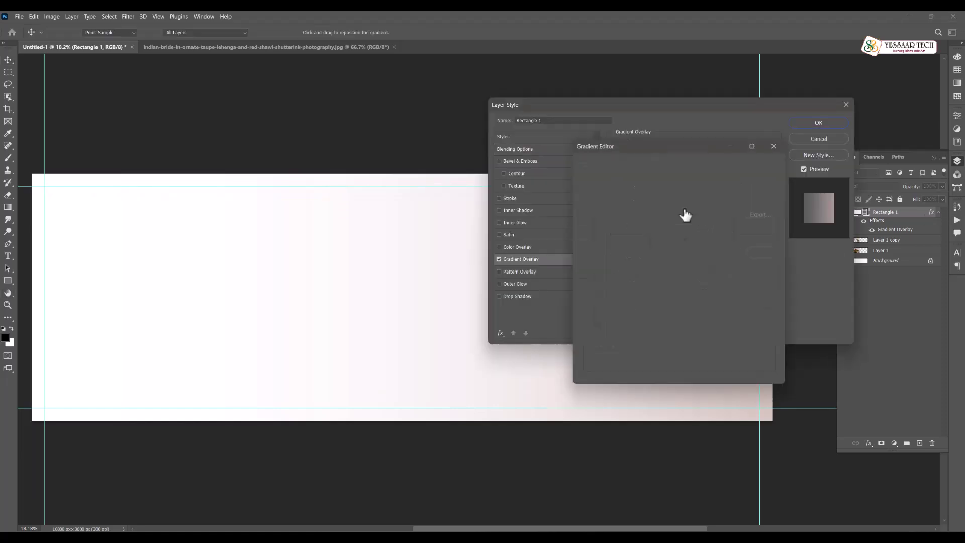
click(774, 297)
click(643, 345)
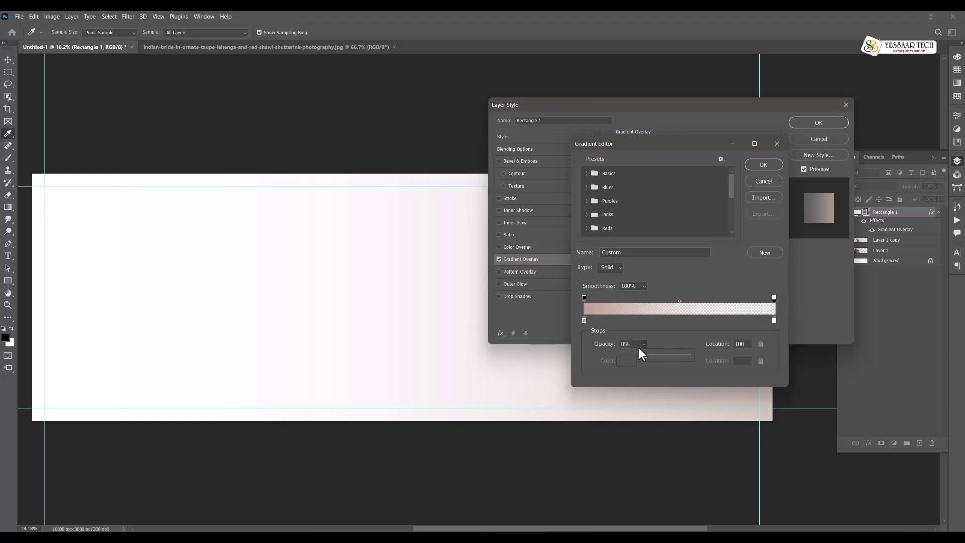
click(773, 164)
click(807, 124)
Set the rectangle shape's fill to no color
click(8, 280)
click(103, 32)
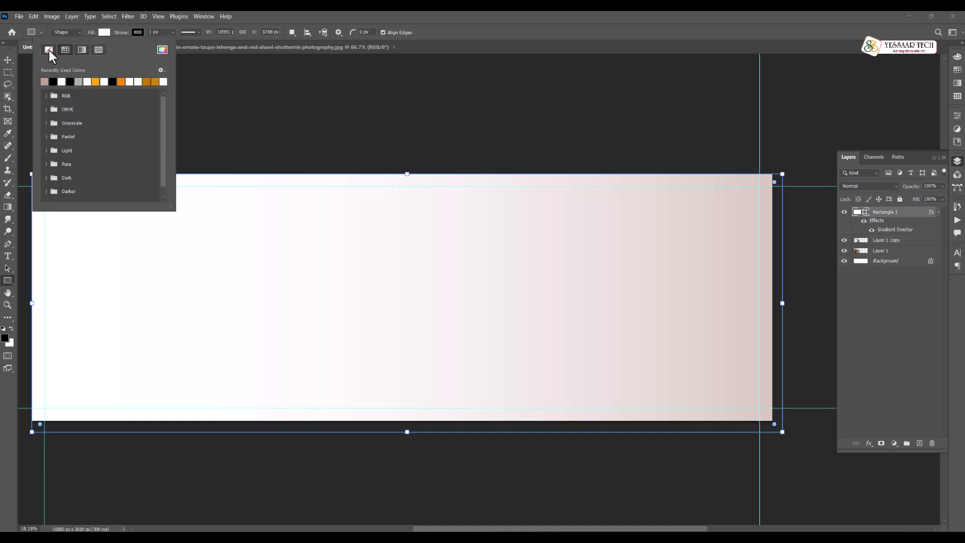
click(49, 49)
click(425, 19)
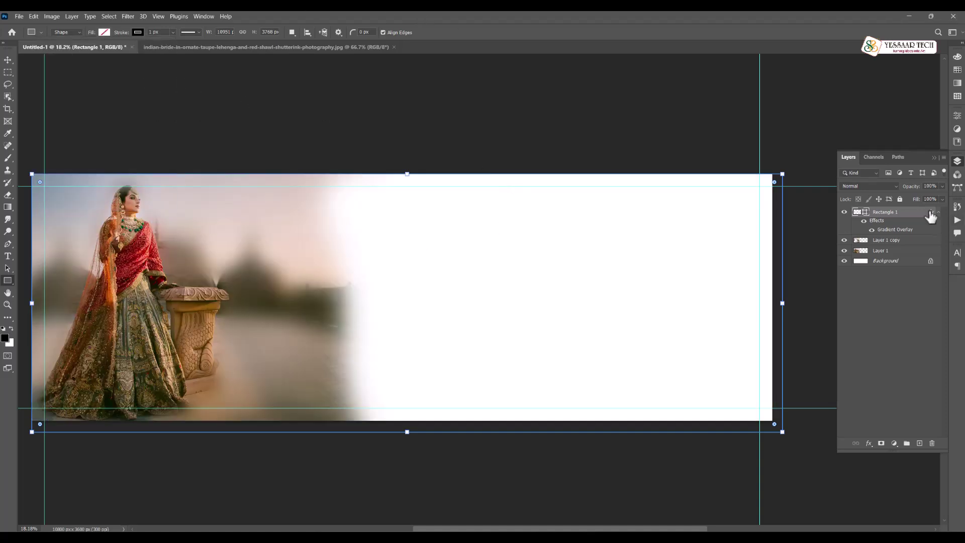
Adjust the color and opacity stops of the rectangle's beige overlay gradient and apply the edited gradient
double_click(930, 215)
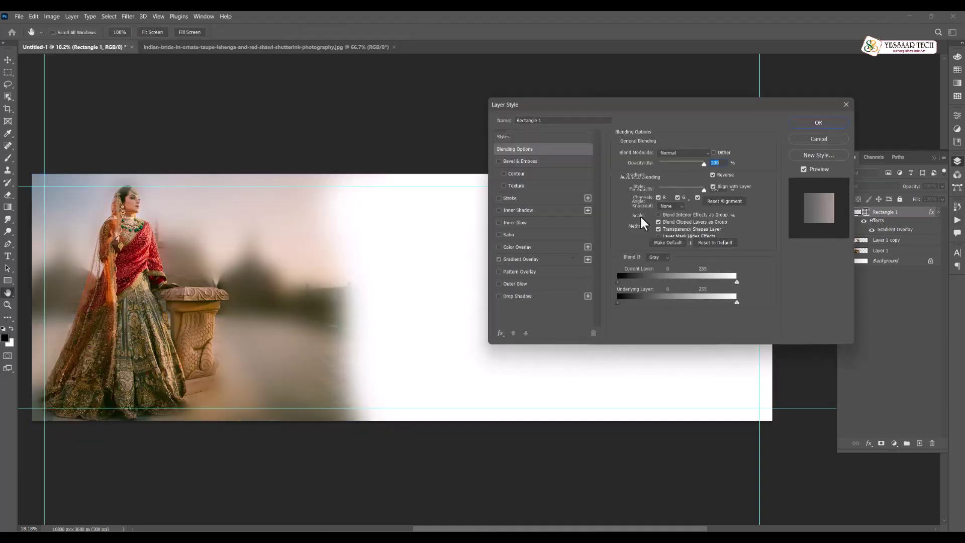
click(533, 259)
click(690, 174)
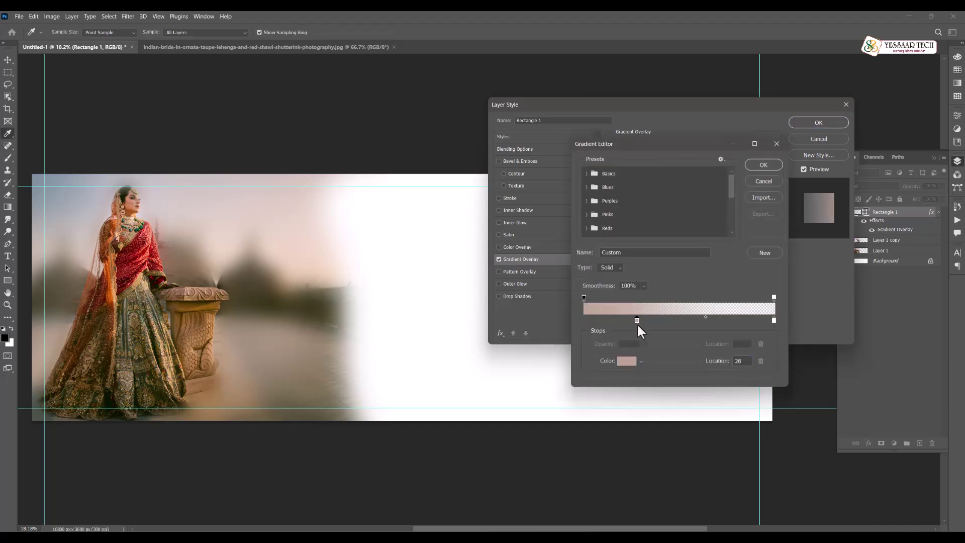
drag(637, 321, 696, 300)
click(637, 298)
click(763, 164)
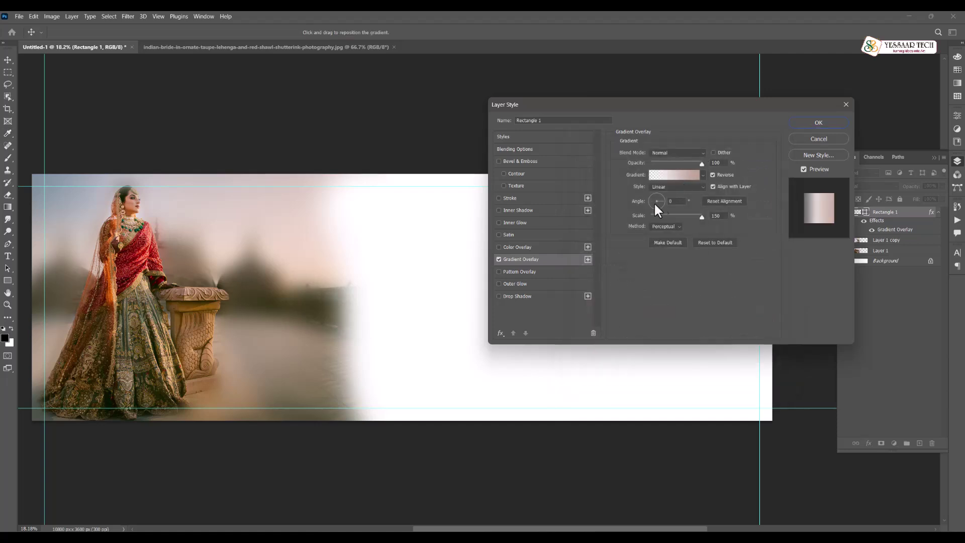
click(818, 123)
key(ctrl+z)
click(7, 60)
click(765, 255)
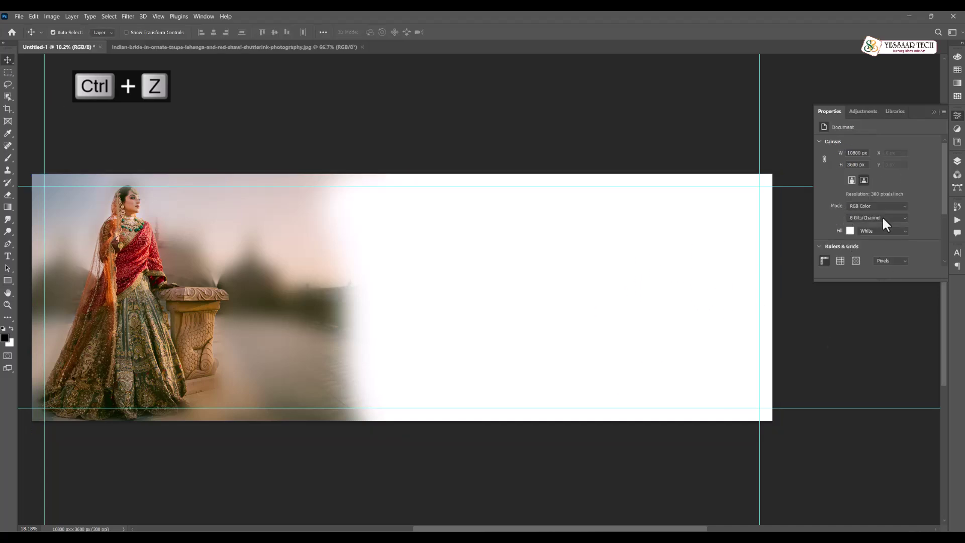
click(957, 161)
click(888, 213)
key(ctrl+t)
drag(659, 236, 659, 321)
key(ctrl+z)
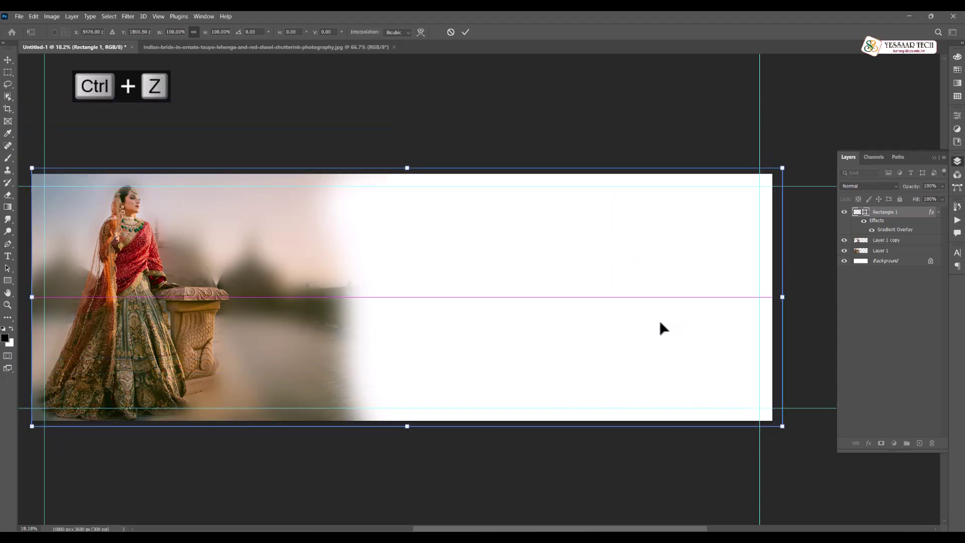
key(Return)
Replace the rectangle layer with a full-canvas white layer copied from the Background
right_click(912, 218)
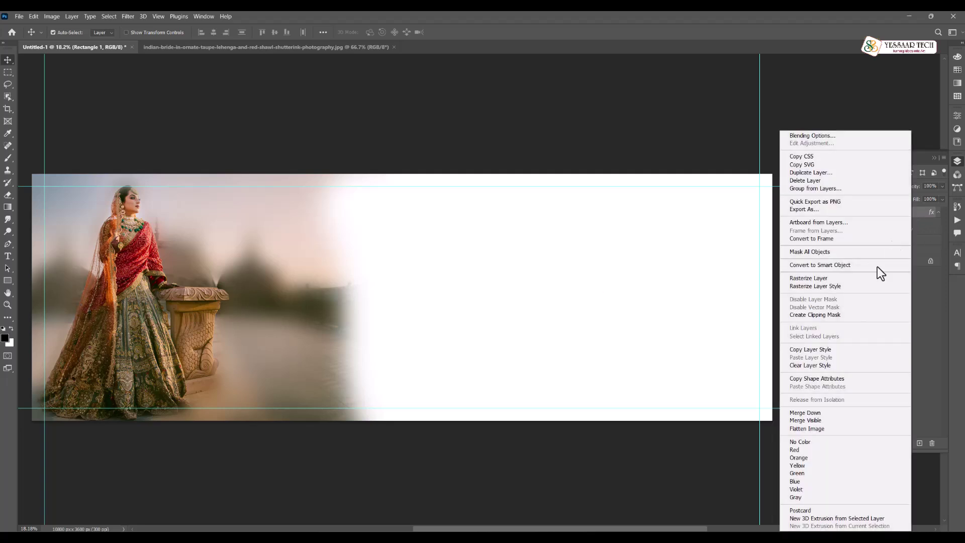
key(Delete)
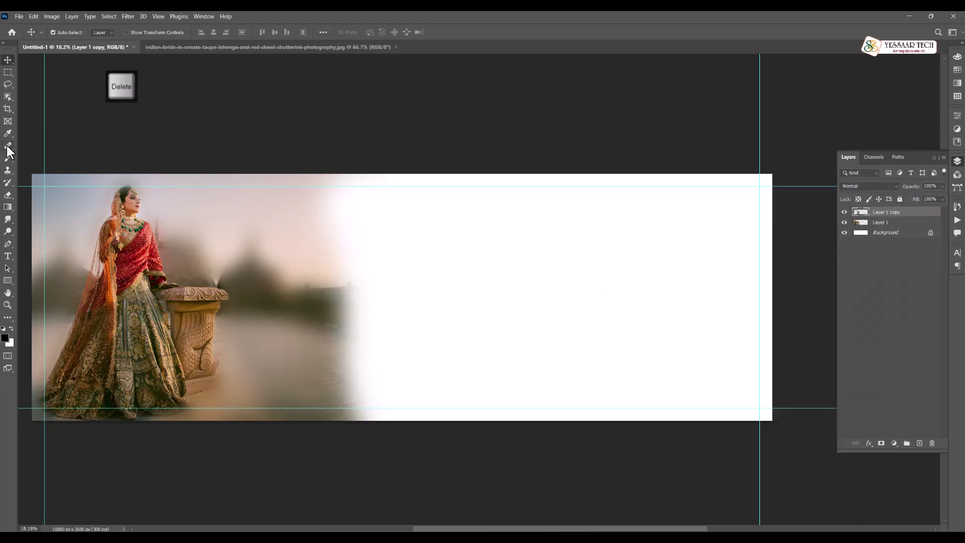
click(7, 72)
drag(501, 381, 786, 446)
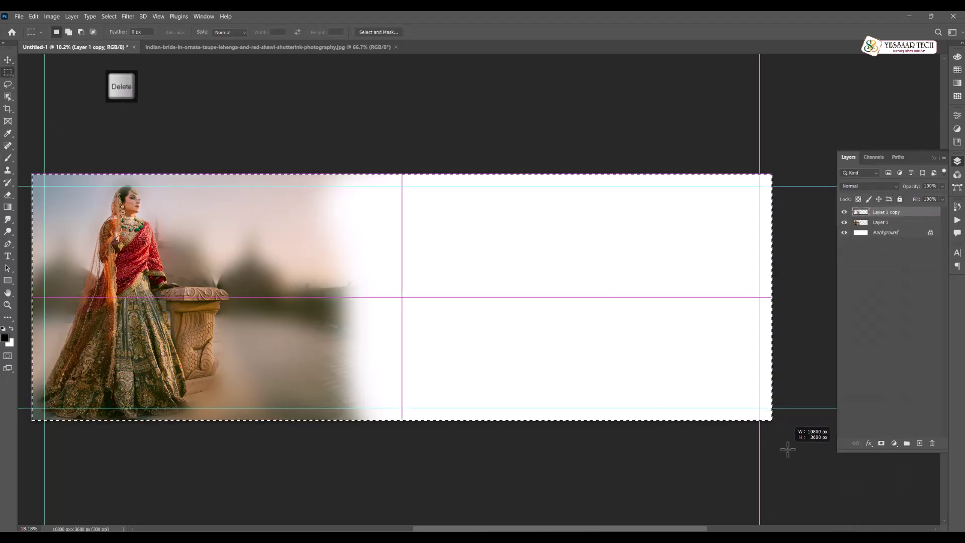
click(908, 234)
key(ctrl+v)
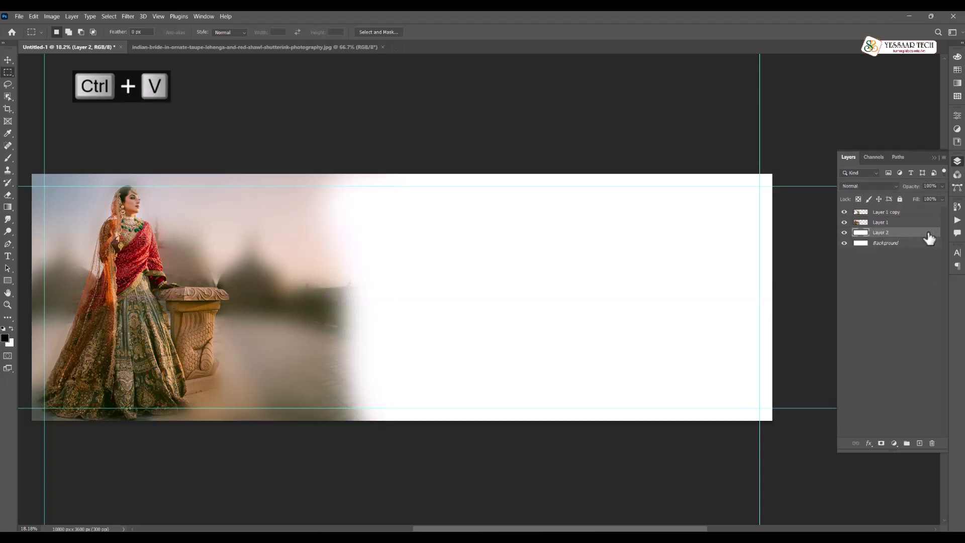
Apply the horizontal linear gradient overlay to the new white layer and bring that layer to the front
double_click(929, 239)
click(524, 256)
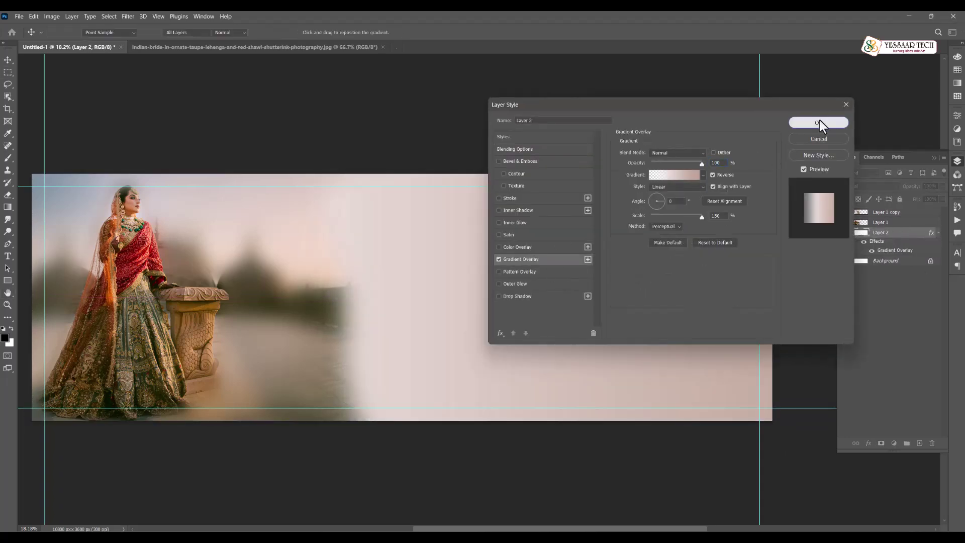
click(818, 123)
key(v)
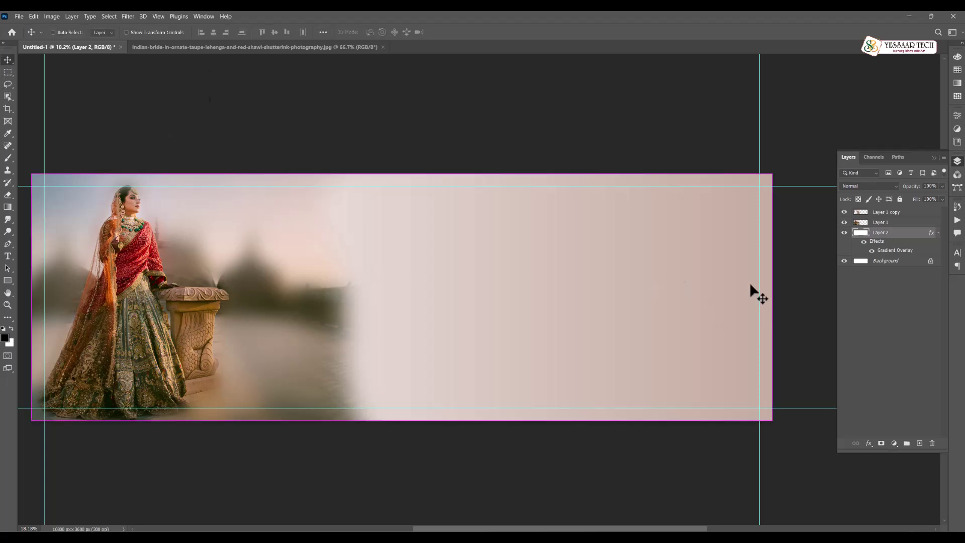
key(ctrl+shift+bracketright)
Review the gradient layer's overlay settings and set the layer's fill to 0%
double_click(930, 213)
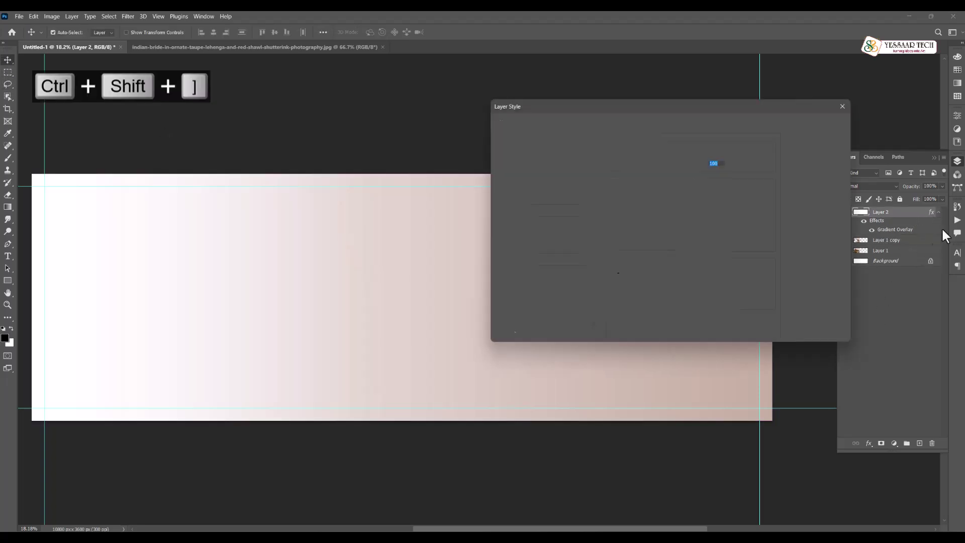
click(526, 259)
click(824, 139)
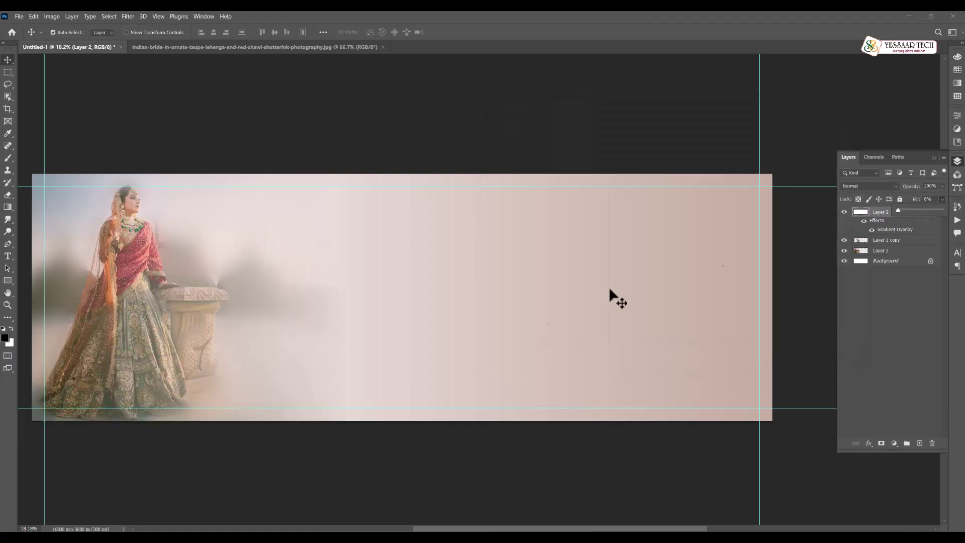
Erase the gradient layer over the standing bride and the stone pedestal, enlarging the Eraser brush for soft, wide strokes
key(e)
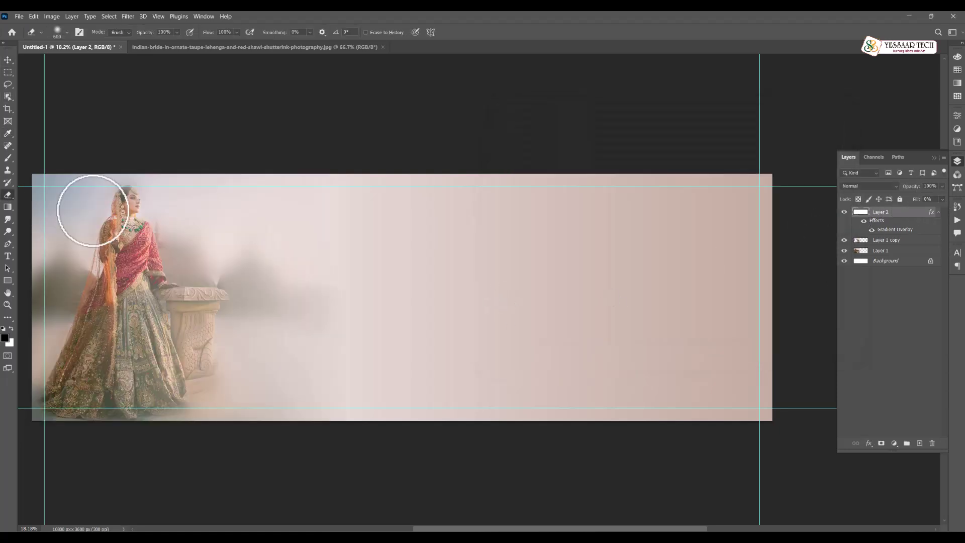
mouse_move(124, 217)
mouse_down()
mouse_move(117, 301)
mouse_move(93, 365)
mouse_move(73, 383)
mouse_move(103, 363)
mouse_move(111, 395)
mouse_move(125, 397)
mouse_move(183, 328)
mouse_move(180, 307)
mouse_move(200, 305)
mouse_move(187, 326)
mouse_move(187, 388)
mouse_move(168, 274)
mouse_move(129, 219)
mouse_move(159, 204)
mouse_move(170, 284)
mouse_move(201, 287)
mouse_move(210, 373)
mouse_move(230, 388)
mouse_move(222, 240)
mouse_move(231, 385)
mouse_up()
key(bracketright)
key(bracketright)
key(bracketright)
key(bracketright)
key(bracketright)
key(bracketright)
key(bracketright)
key(bracketright)
key(bracketright)
key(bracketright)
key(bracketright)
key(bracketright)
key(bracketright)
key(bracketright)
key(bracketright)
key(bracketright)
key(bracketright)
key(bracketright)
key(bracketright)
key(bracketright)
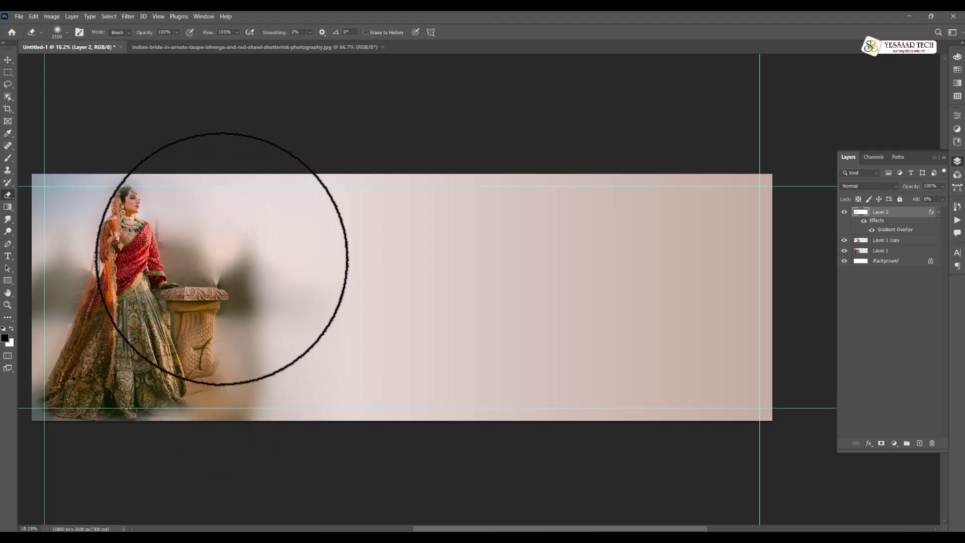
click(165, 403)
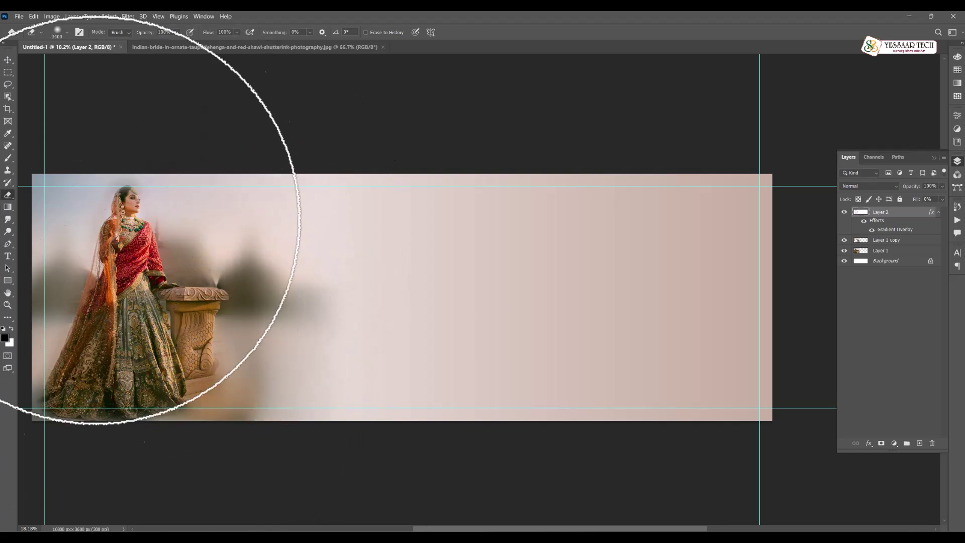
Place woman-traditional-wedding-dress-nationals.jpg as an embedded image on the empty right half of the spread
scroll(321, 290, down, 2)
drag(536, 310, 543, 330)
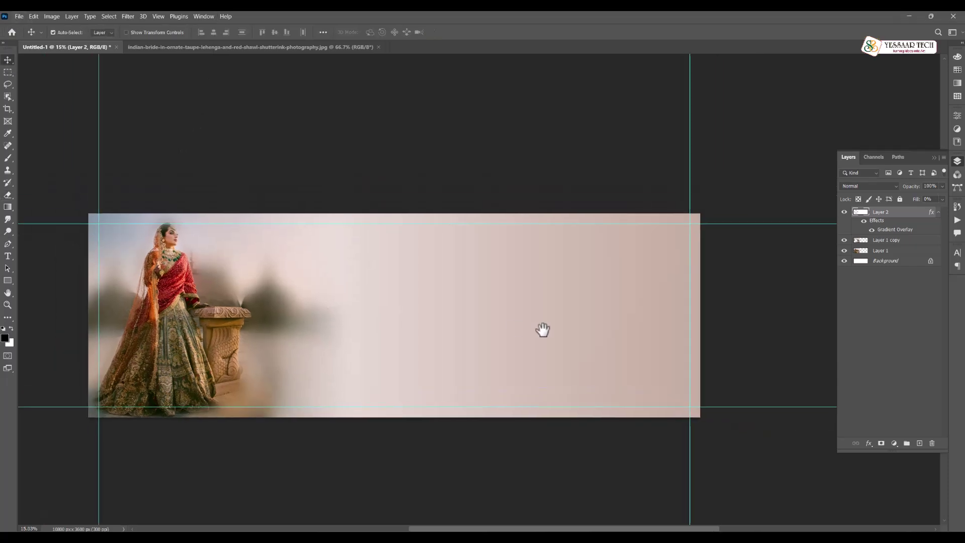
drag(480, 303, 476, 297)
click(19, 17)
click(65, 187)
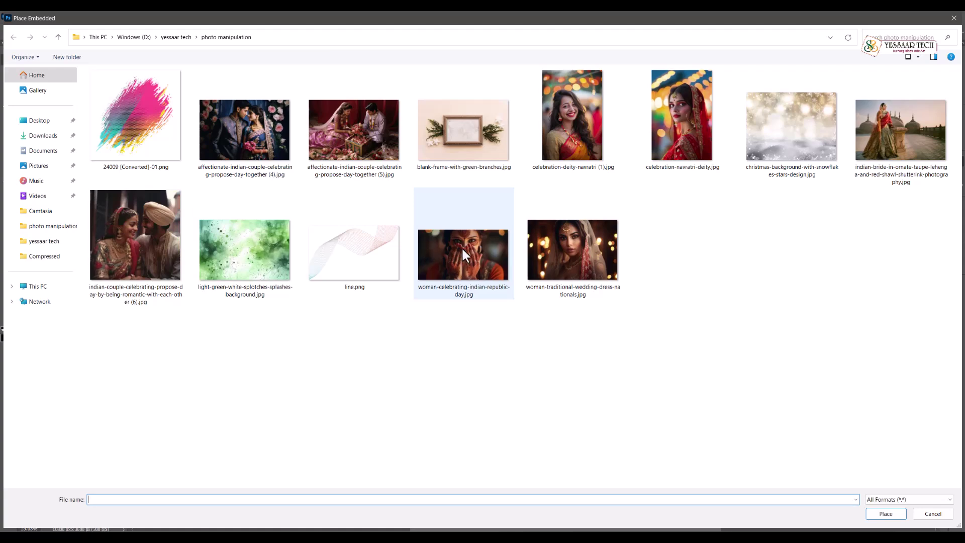
click(693, 122)
click(589, 252)
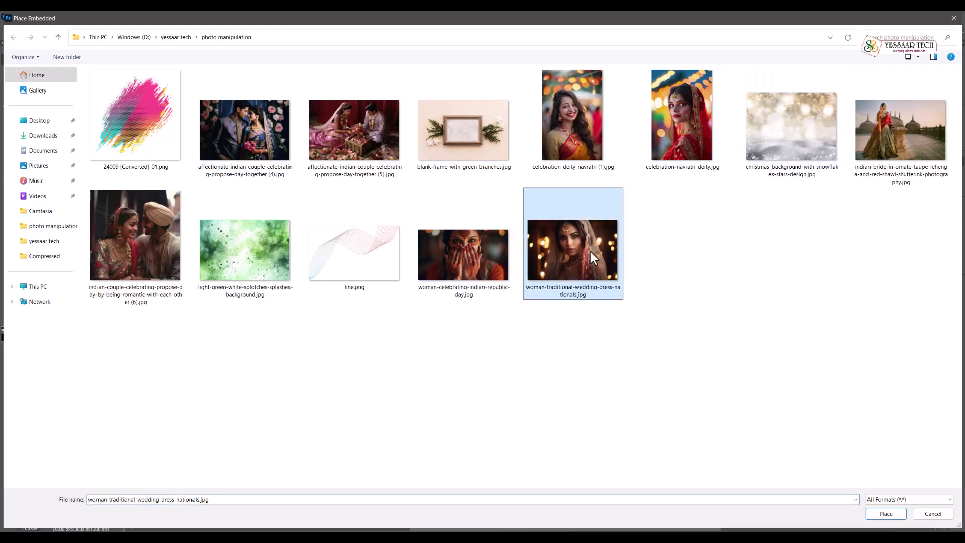
double_click(590, 251)
drag(414, 279, 615, 289)
drag(673, 310, 659, 310)
key(Return)
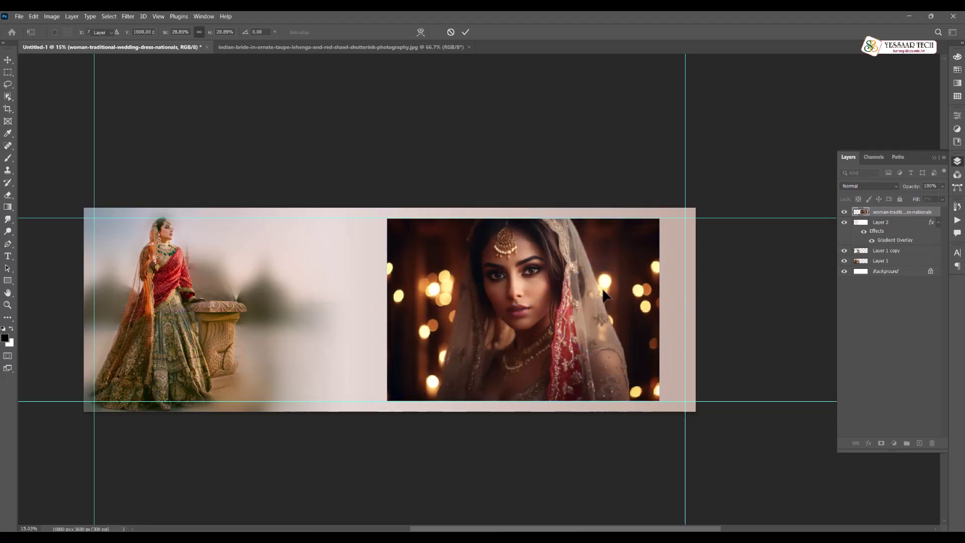
Select the veiled bride with the Object Selection tool in Lasso mode and mask out her dark background
scroll(495, 294, up, 5)
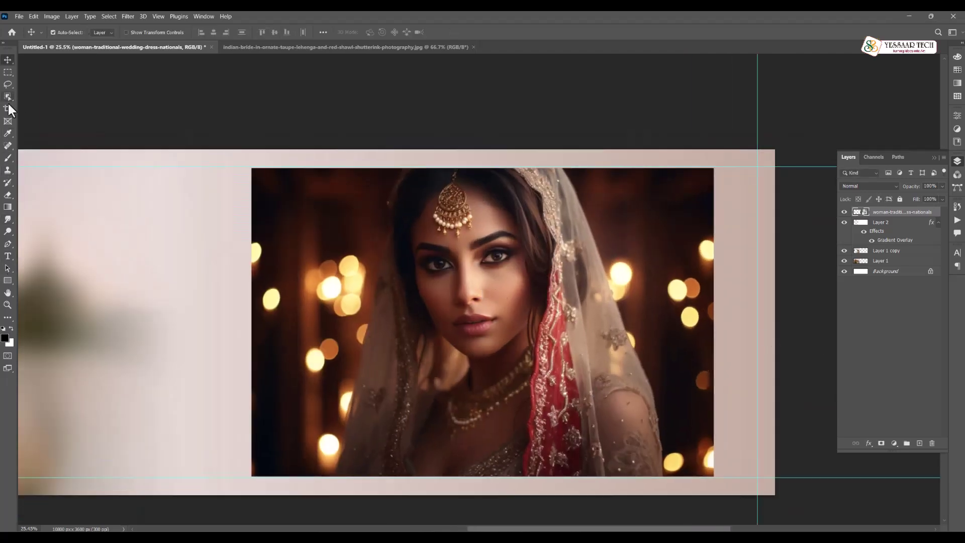
click(7, 96)
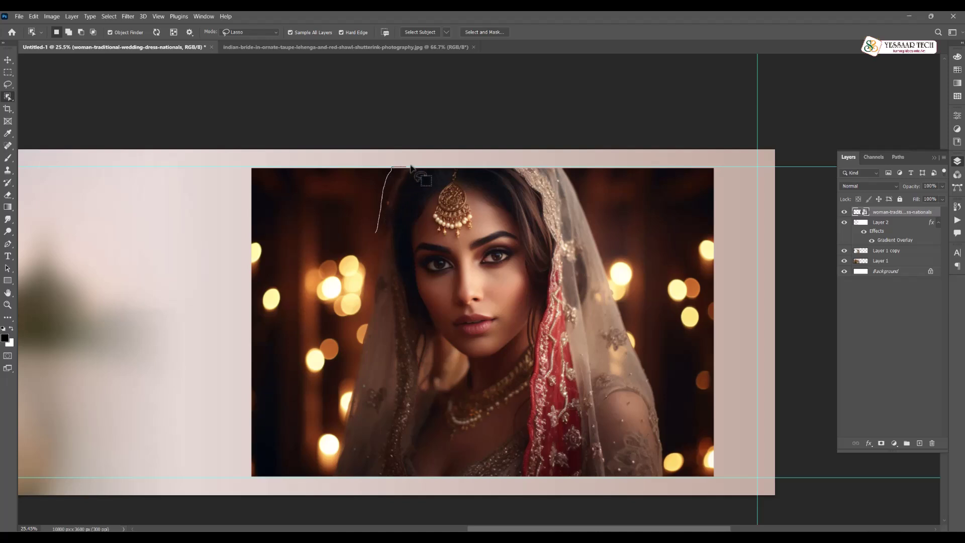
drag(559, 178, 568, 178)
key(ctrl+z)
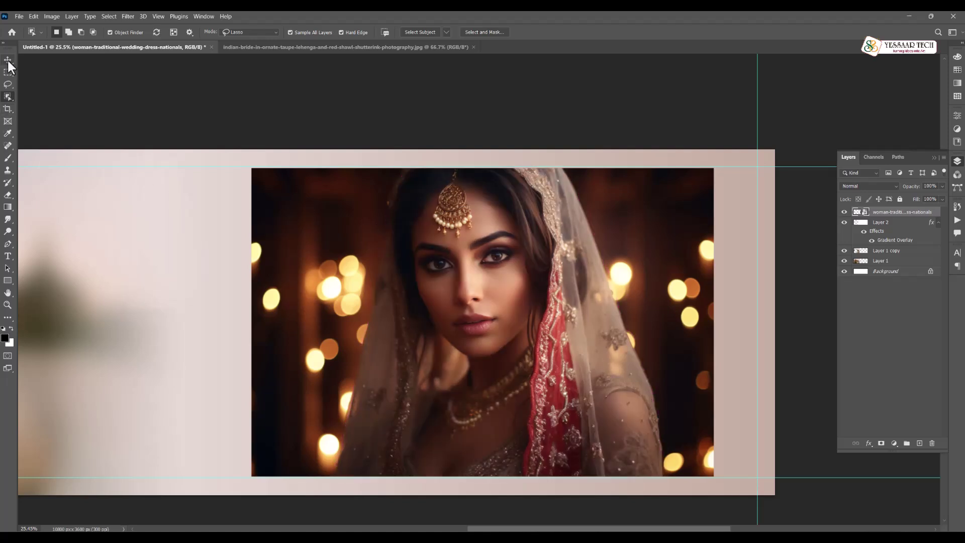
key(Return)
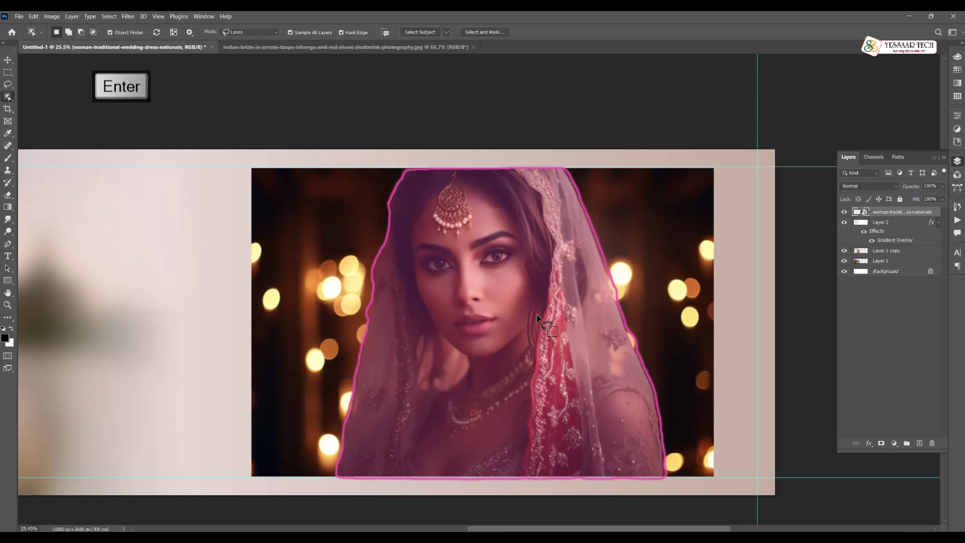
click(881, 443)
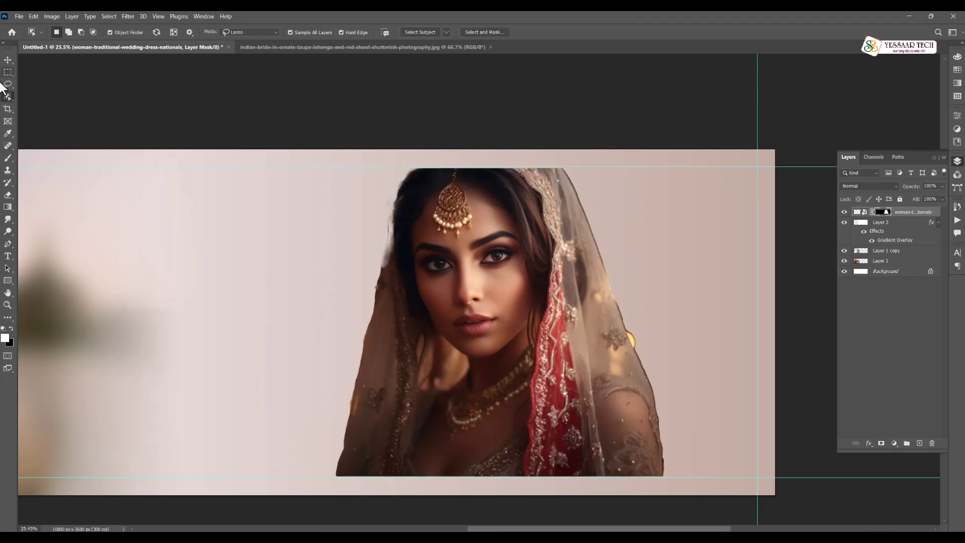
Refine the edge of the veiled bride's hair and veil by painting on her layer mask with the Brush tool
right_click(7, 158)
click(40, 156)
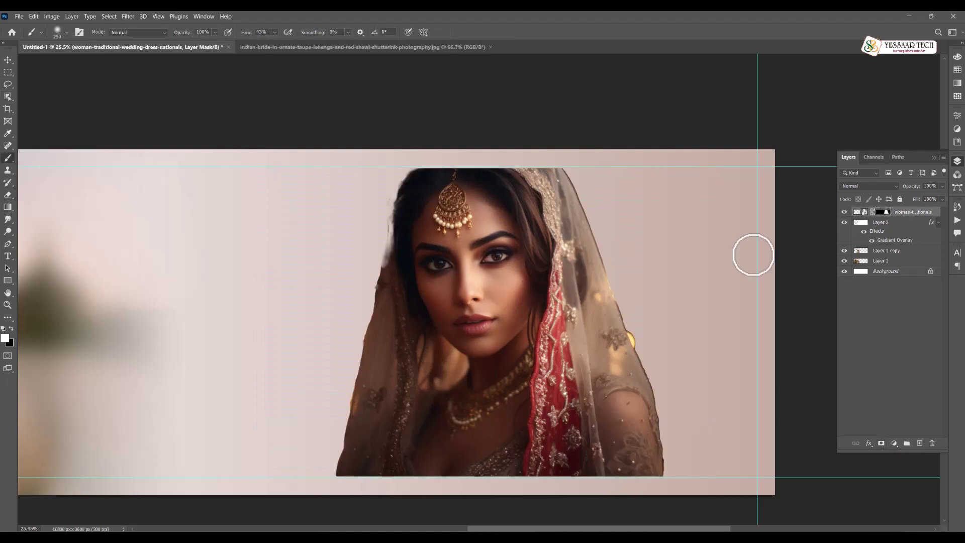
scroll(427, 216, up, 6)
mouse_move(369, 189)
mouse_down()
mouse_move(321, 402)
mouse_move(351, 189)
mouse_move(319, 433)
mouse_up()
key(ctrl+z)
click(10, 329)
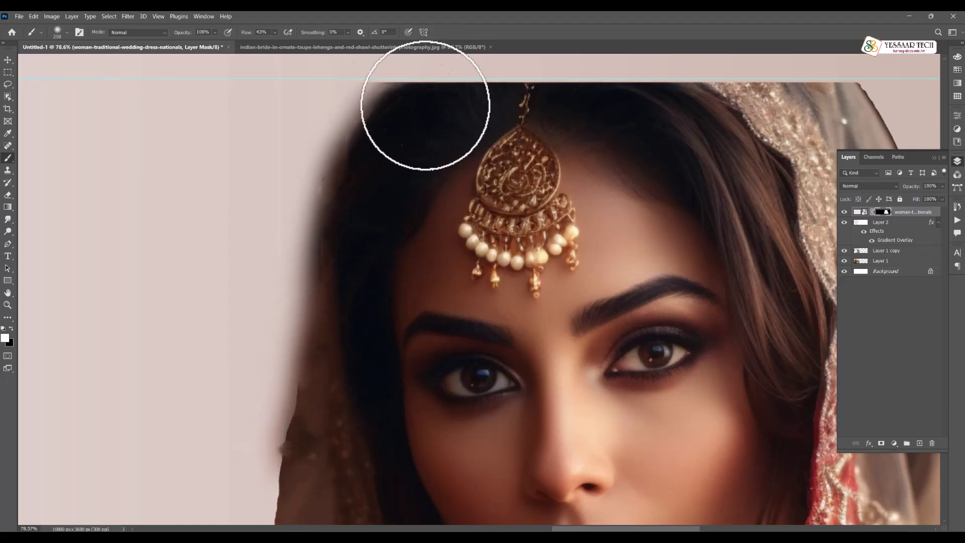
Enlarge the masked bride portrait to the full canvas height and move it to the right end of the spread
scroll(596, 250, down, 11)
click(8, 60)
key(ctrl+t)
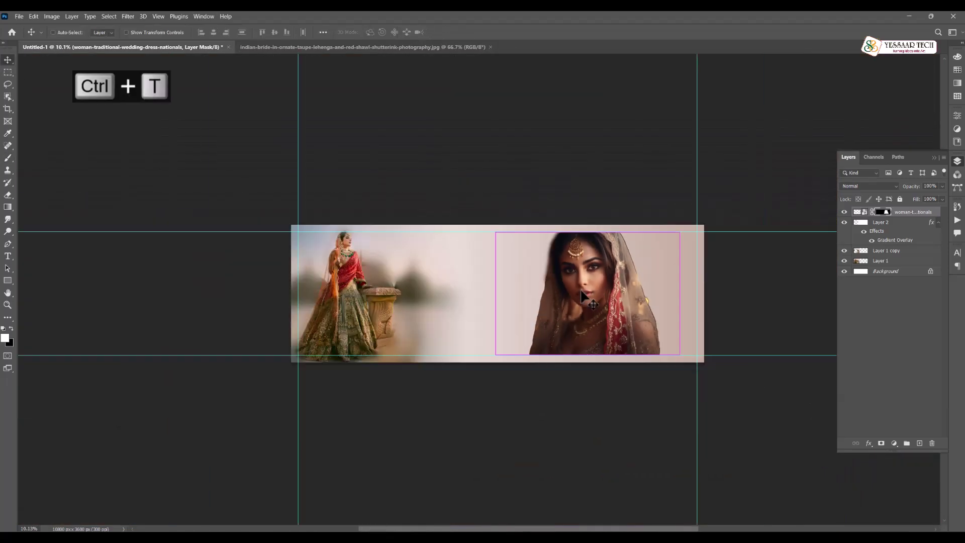
drag(588, 230, 588, 222)
drag(587, 356, 594, 365)
drag(600, 325, 622, 290)
key(Return)
scroll(649, 321, up, 5)
scroll(649, 320, down, 2)
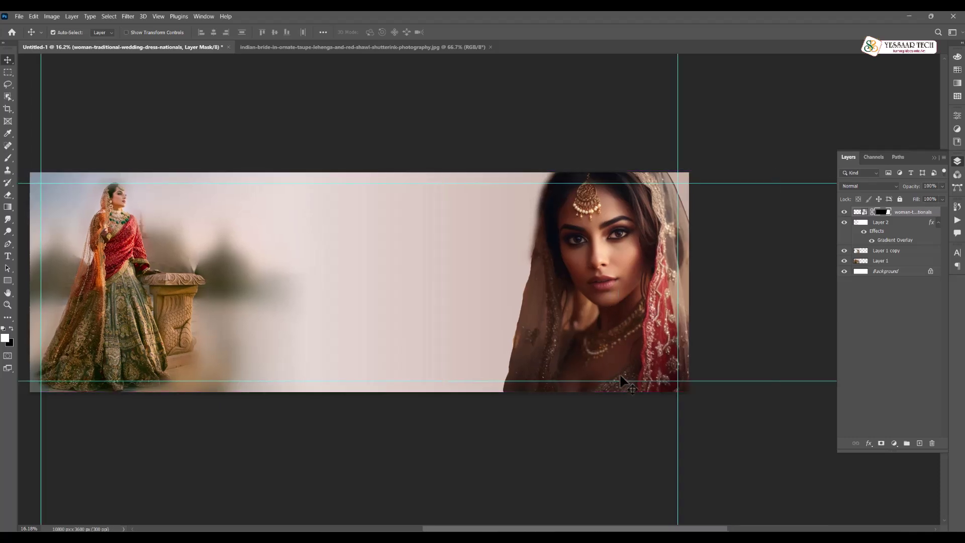
Place light-green-white-splotches-splashes-background.jpg and stretch it to about 12180 px wide so that it covers the whole canvas
click(19, 16)
click(27, 196)
click(246, 255)
double_click(286, 262)
drag(405, 249, 240, 251)
drag(358, 282, 694, 328)
drag(367, 176, 360, 161)
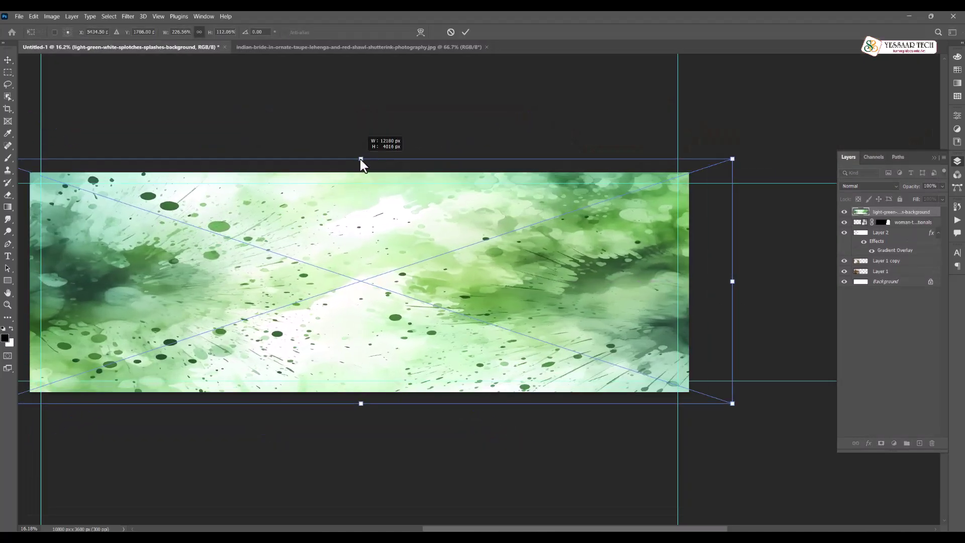
key(Return)
key(ctrl+shift+bracketleft)
key(ctrl+bracketright)
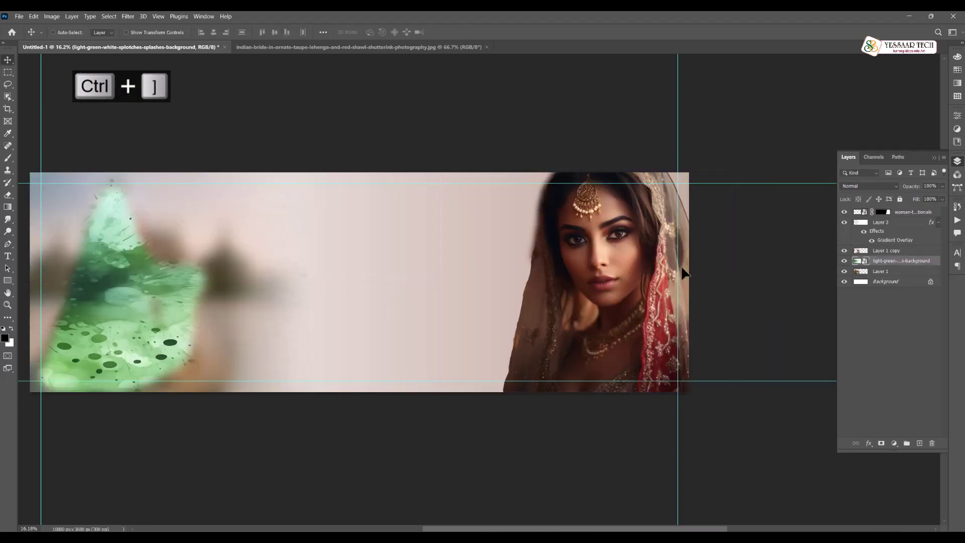
key(ctrl+bracketright)
key(ctrl+z)
key(ctrl+z)
key(ctrl+z)
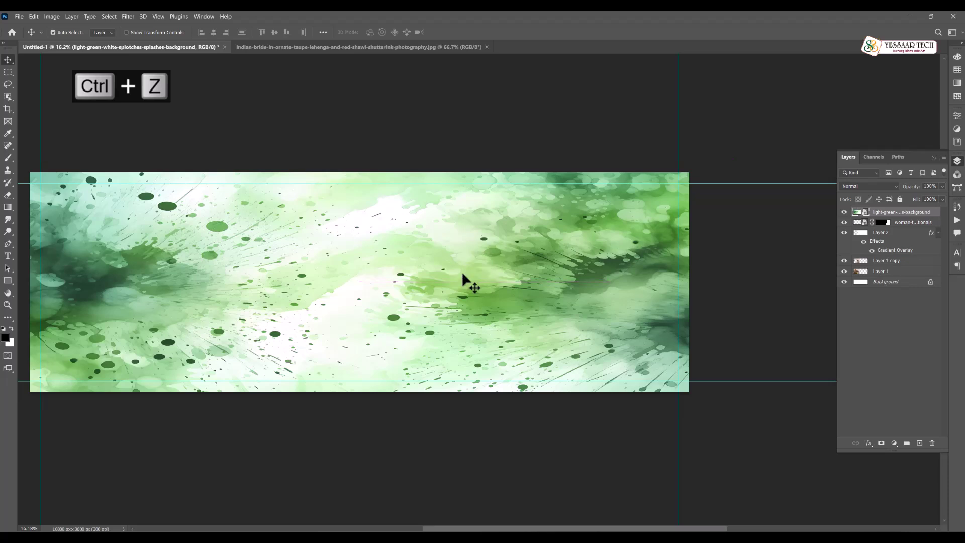
Send the green splash image behind all the photo and gradient layers, just above the Background
key(ctrl+shift+bracketleft)
drag(462, 270, 479, 360)
key(ctrl+z)
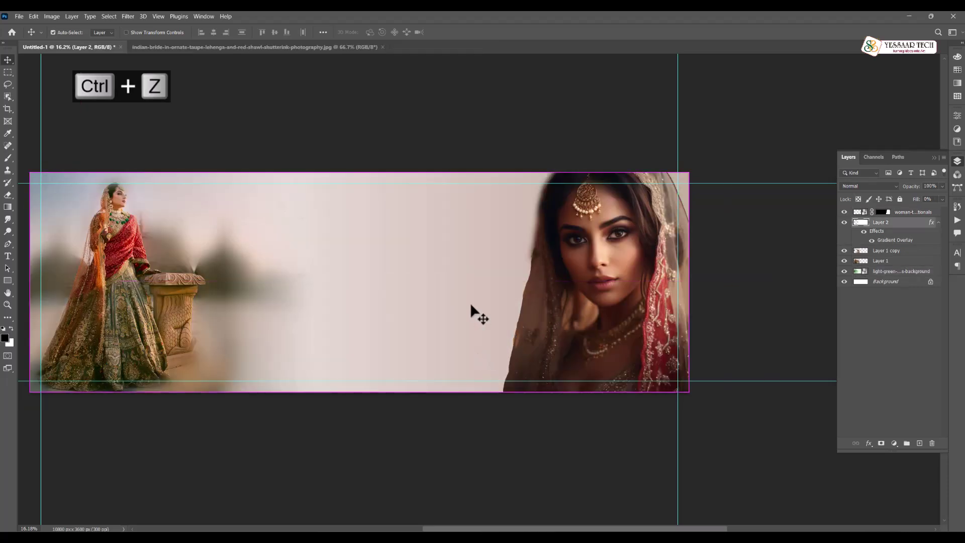
Set the opacity of the gradient overlay layer to 88%
drag(517, 273, 520, 279)
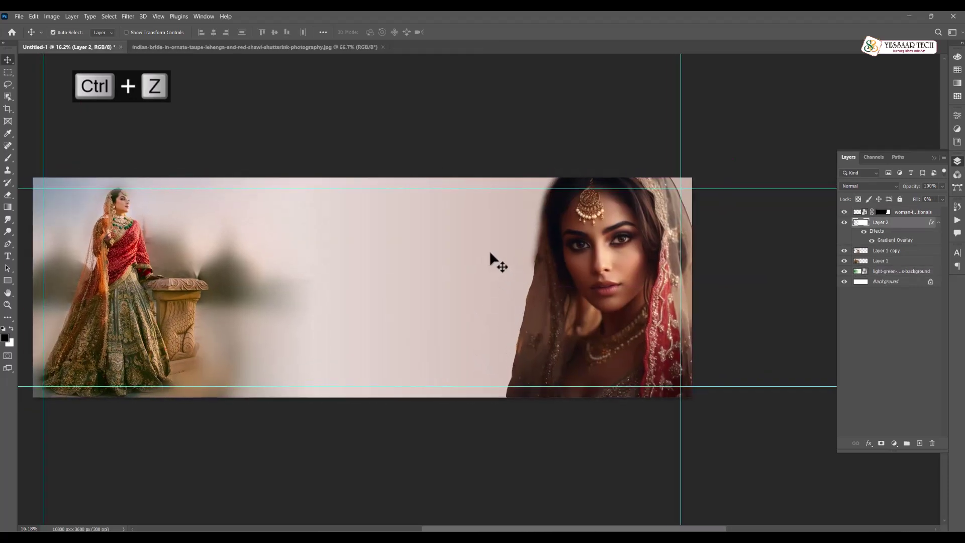
key(8)
key(8)
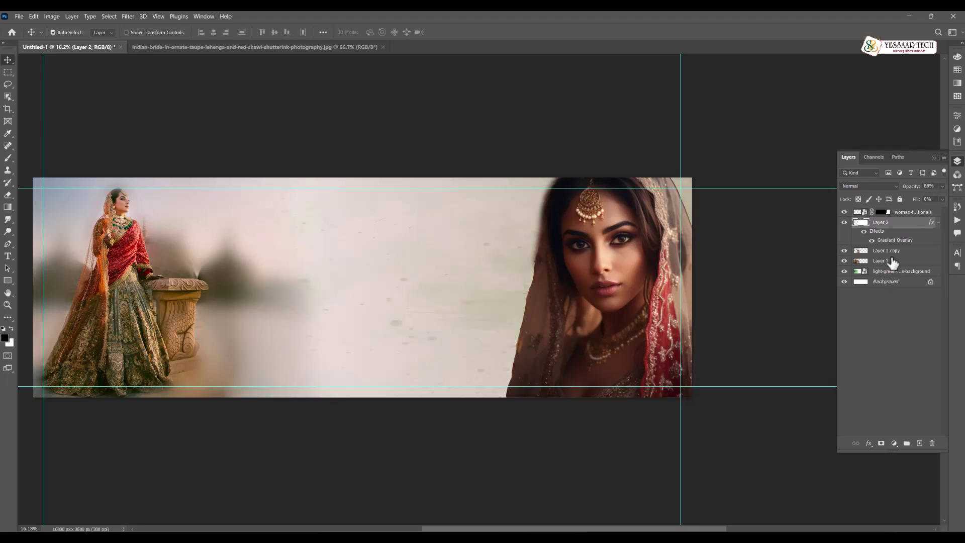
Set the opacity of the gradient overlay layer to 100%
key(0)
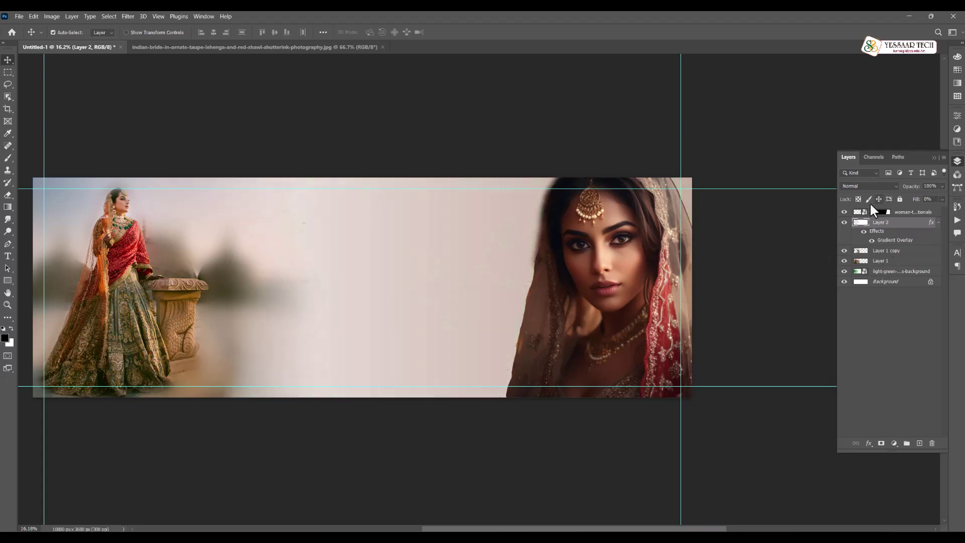
click(868, 186)
click(855, 222)
click(864, 187)
click(860, 195)
Paint black with a hard 250 px brush on the bride portrait's mask to hide the blurry fringe beside her hair and veil
scroll(559, 226, up, 5)
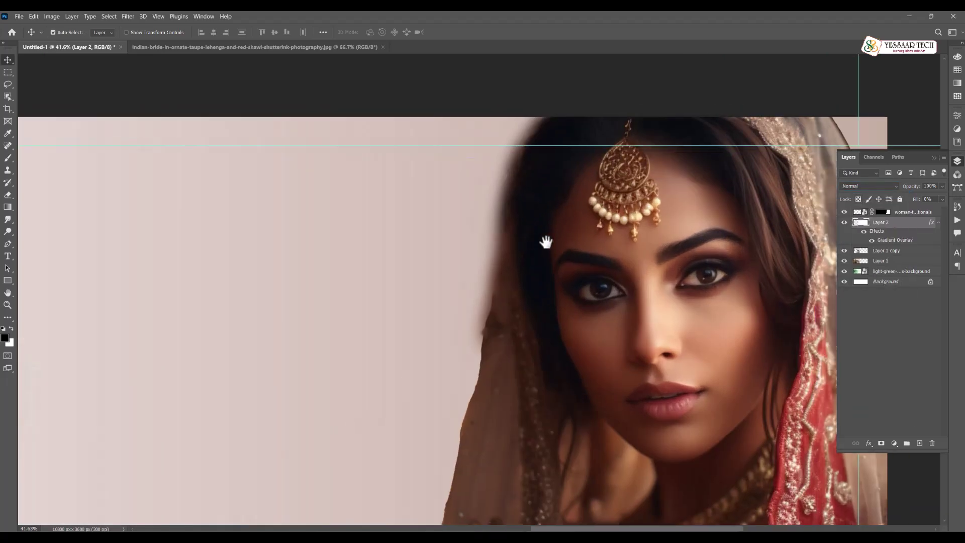
click(7, 160)
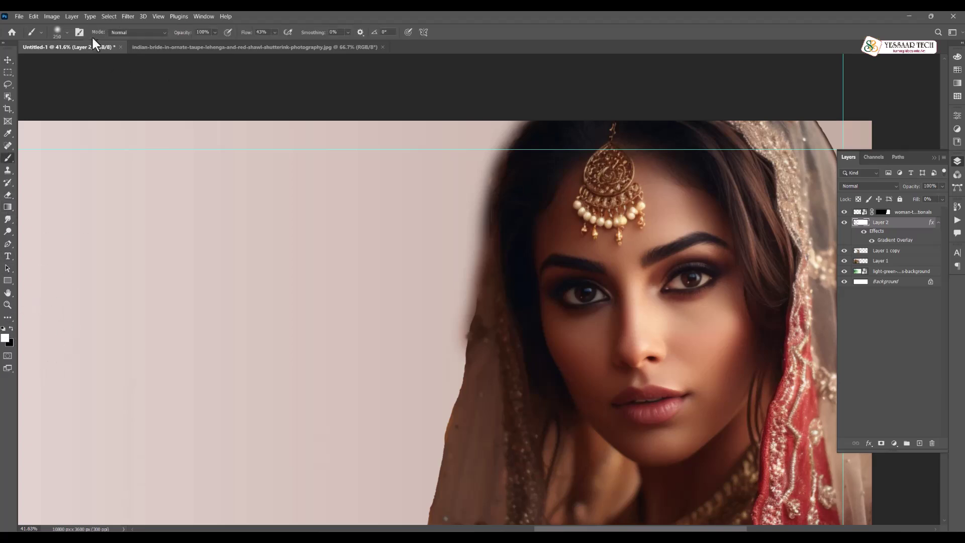
click(67, 32)
click(450, 318)
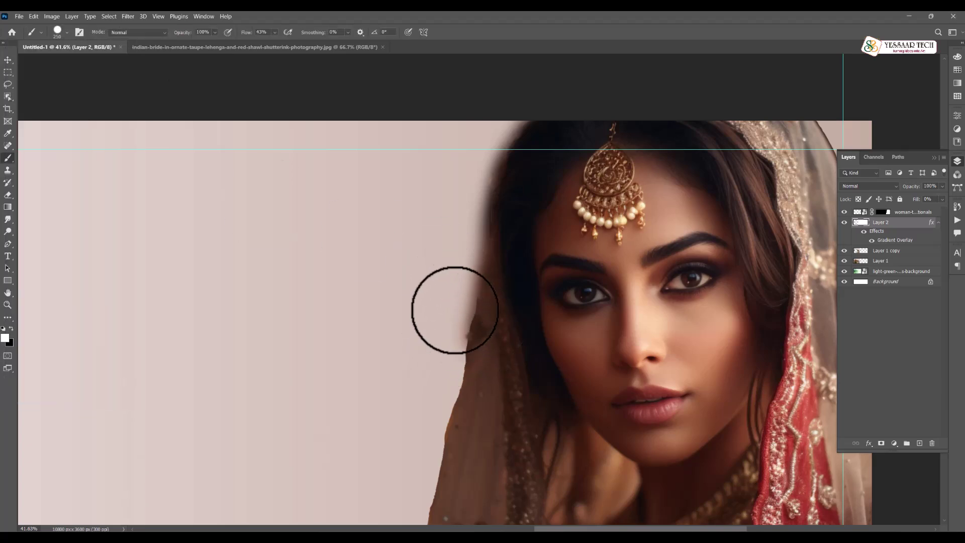
click(860, 212)
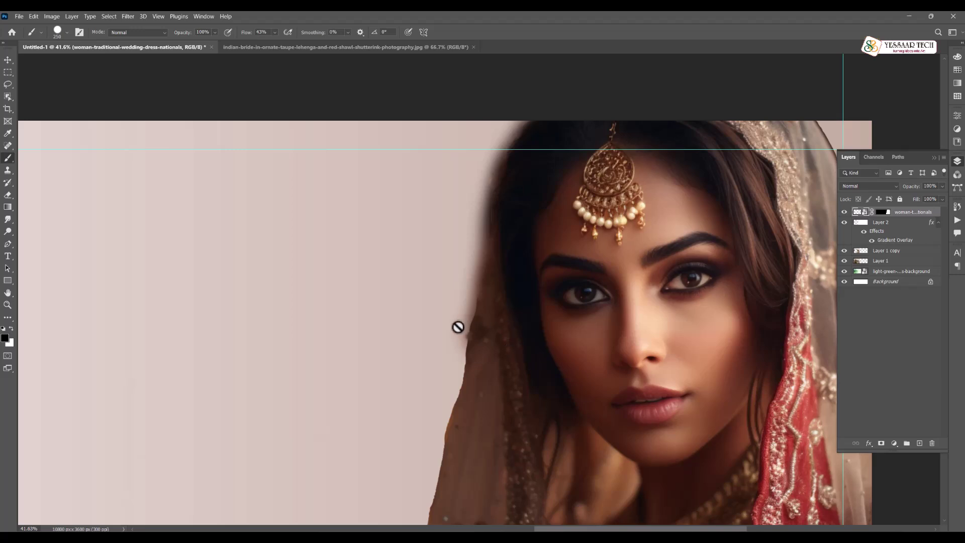
drag(460, 329, 448, 344)
key(ctrl+z)
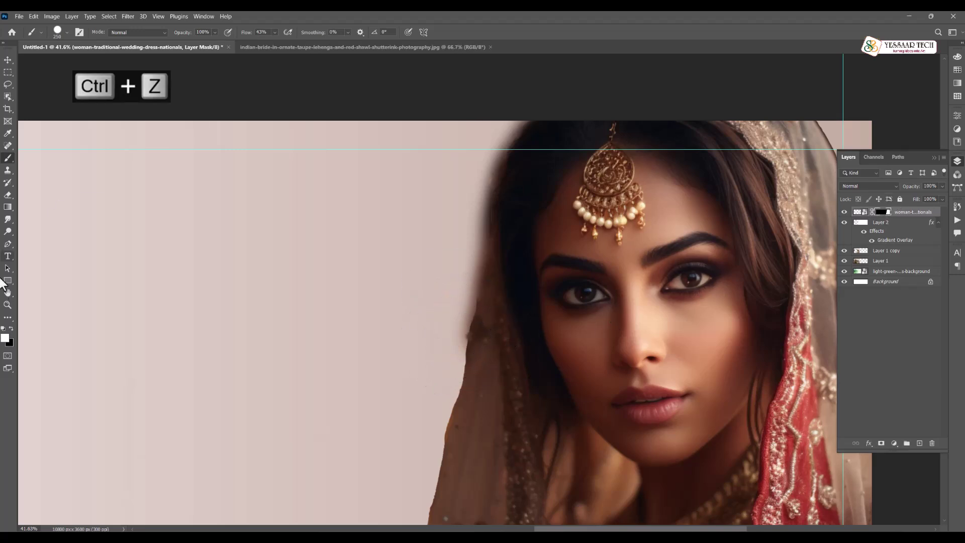
mouse_move(404, 321)
mouse_down()
mouse_move(447, 351)
mouse_move(466, 257)
mouse_move(465, 181)
mouse_move(493, 126)
mouse_up()
scroll(565, 258, down, 10)
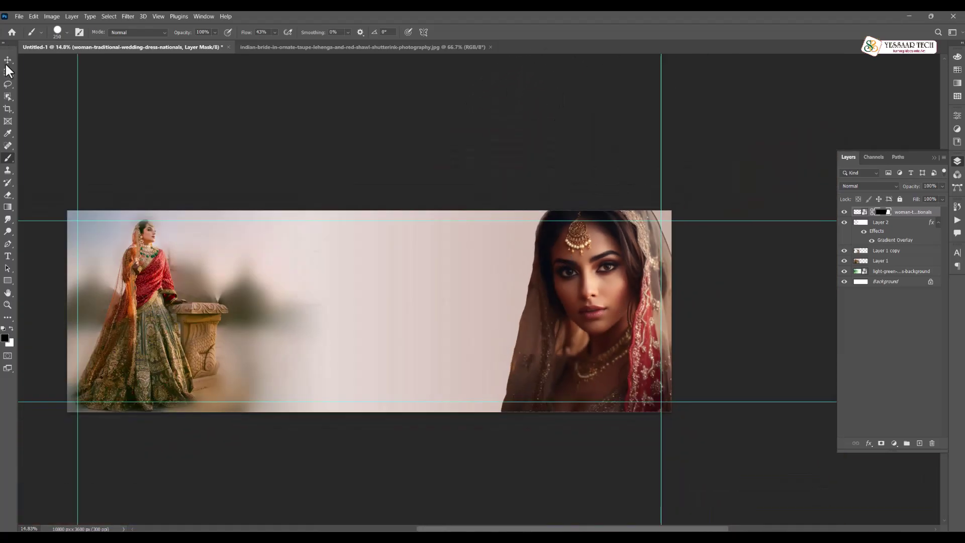
Brighten the bride portrait with Levels by lowering the white input level to 212
click(7, 63)
scroll(601, 323, up, 3)
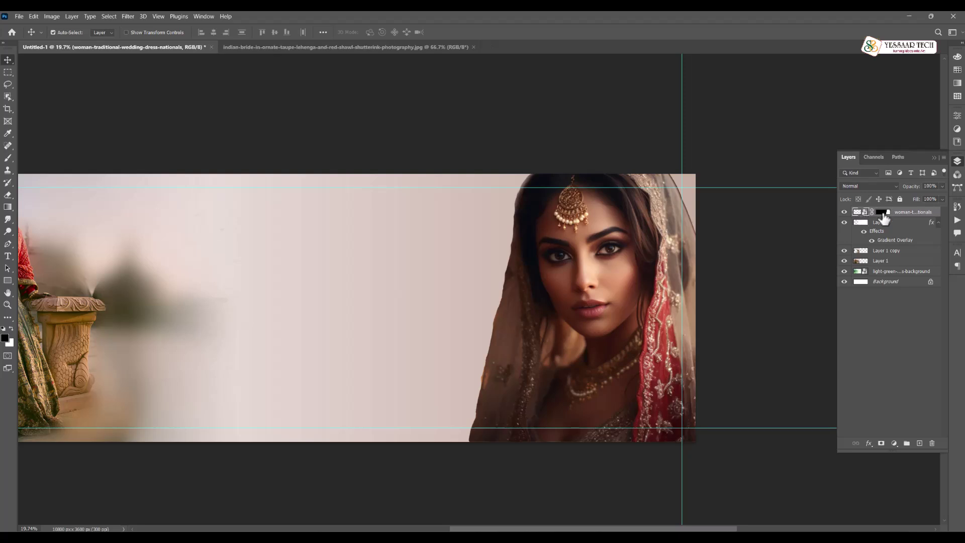
key(ctrl+l)
drag(505, 225, 492, 225)
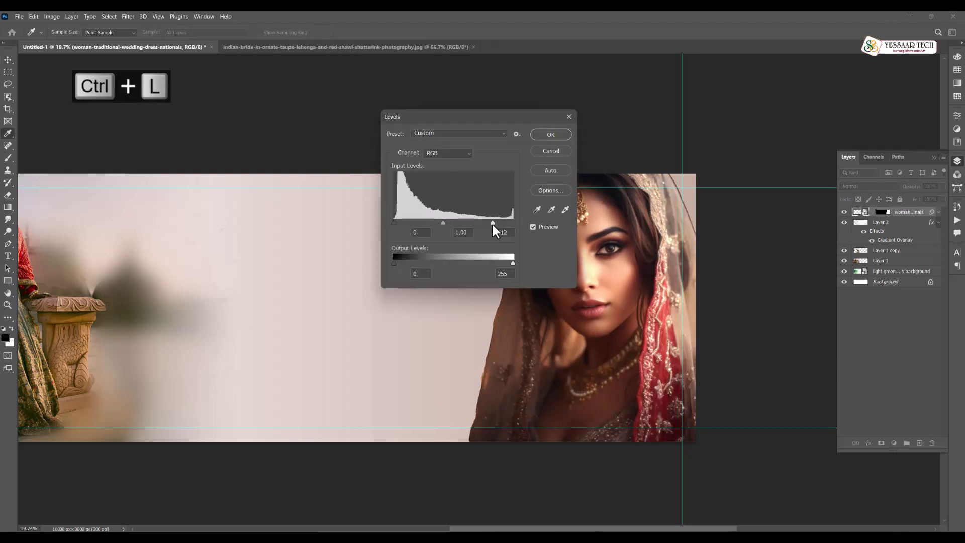
click(557, 133)
scroll(598, 231, down, 2)
scroll(443, 234, up, 1)
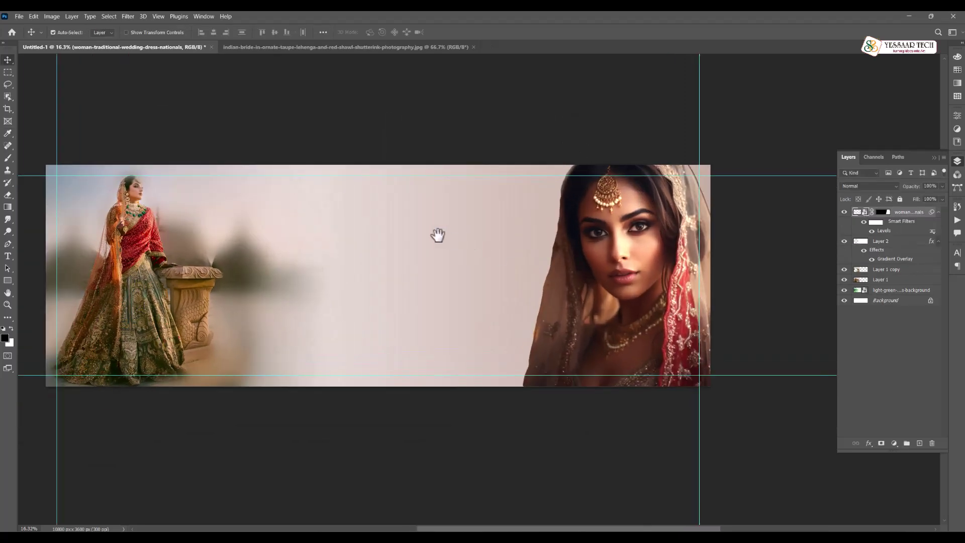
Place the blank-frame-with-green-branches image in the middle of the spread
click(19, 16)
click(44, 186)
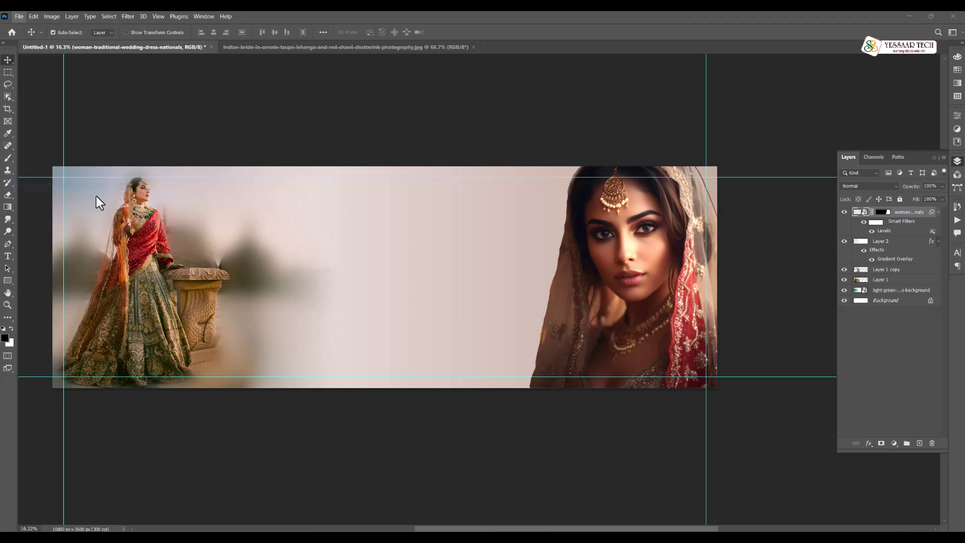
double_click(474, 135)
scroll(392, 269, up, 4)
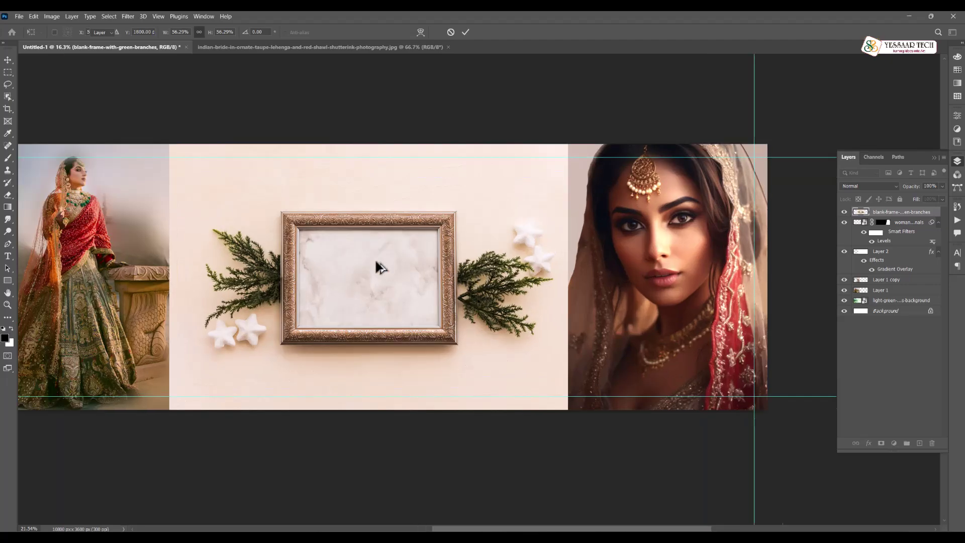
key(Return)
Trace the picture frame's outer edge with the Pen tool, convert the path to a selection and mask out everything around the frame
scroll(428, 263, up, 8)
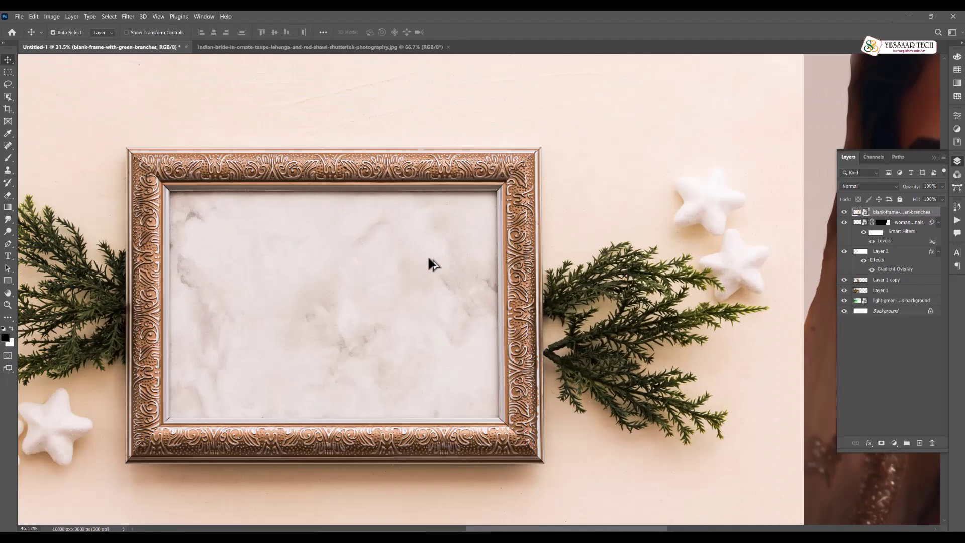
scroll(60, 132, up, 4)
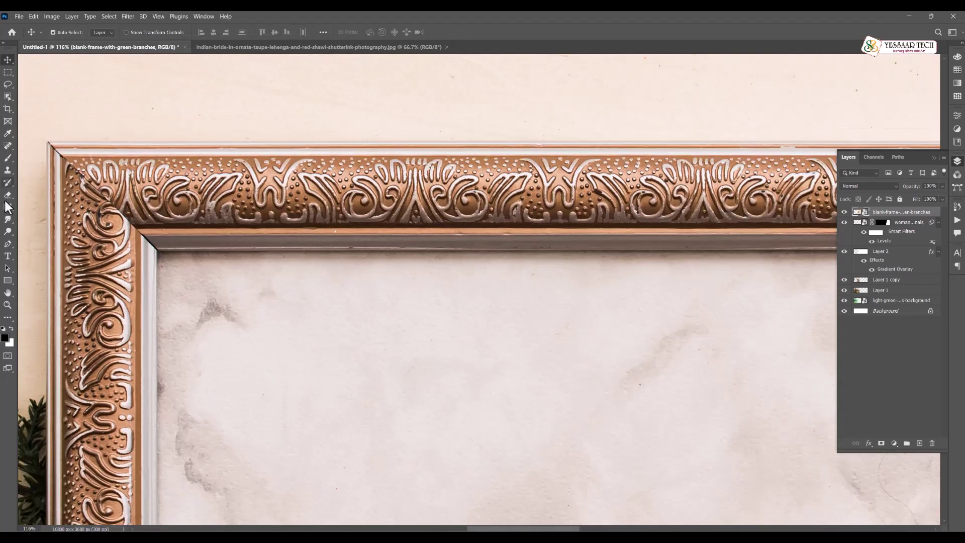
click(8, 244)
drag(550, 201, 150, 211)
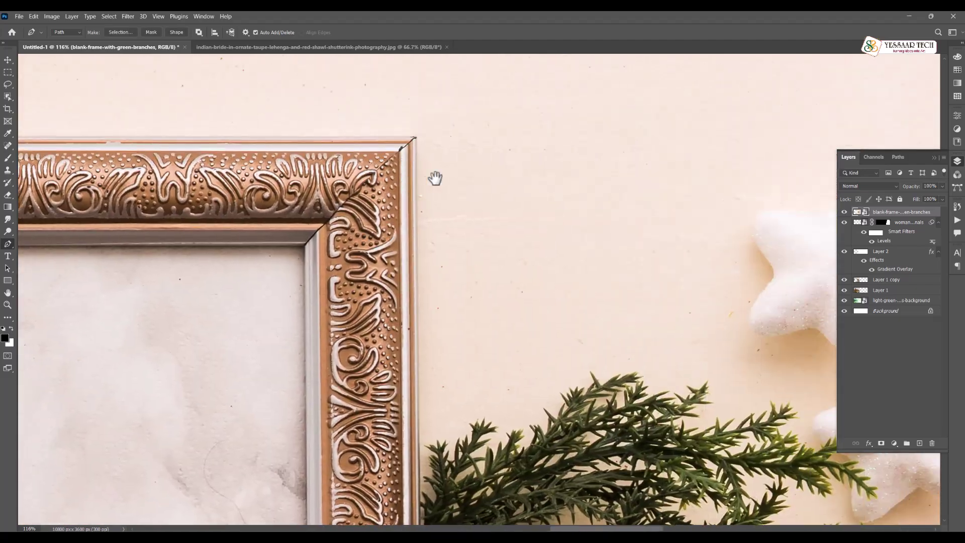
scroll(397, 269, down, 10)
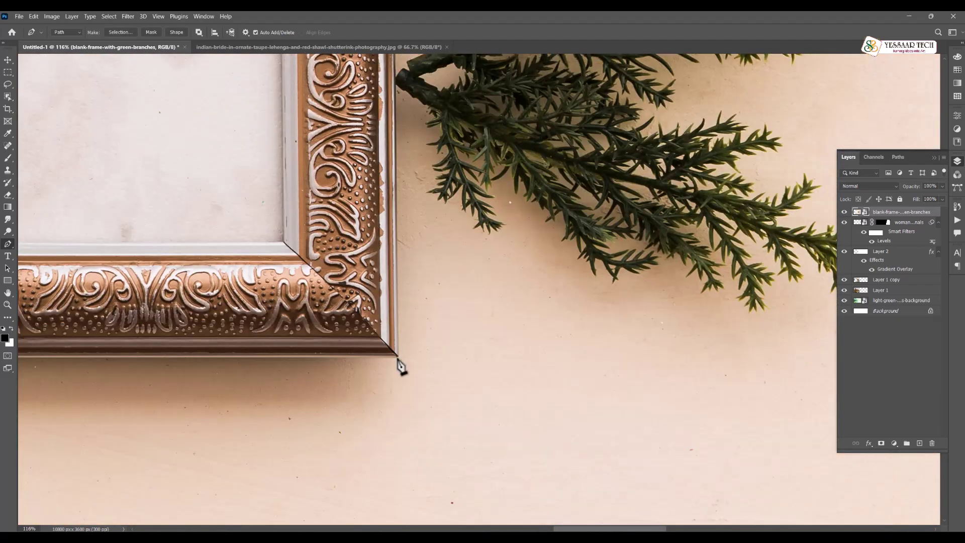
scroll(399, 360, left, 15)
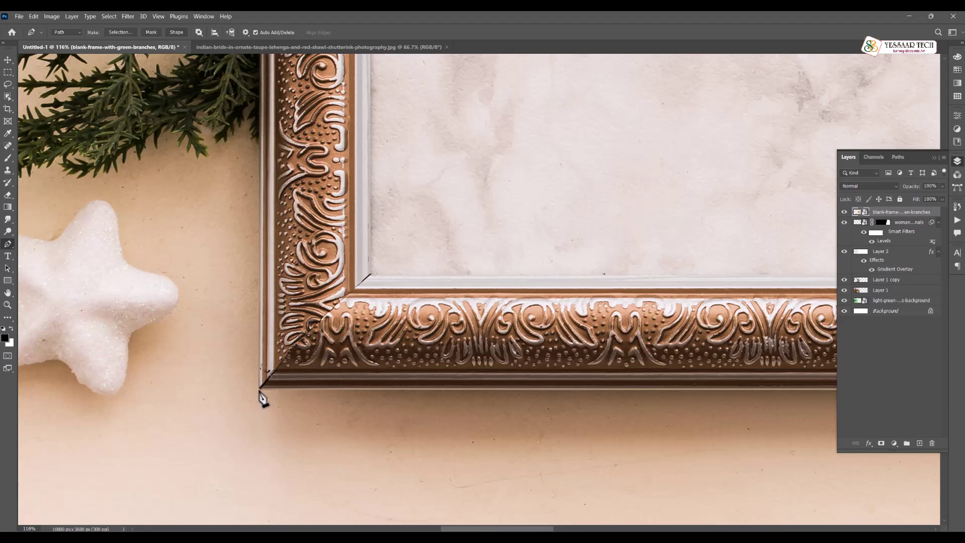
key(ctrl+0)
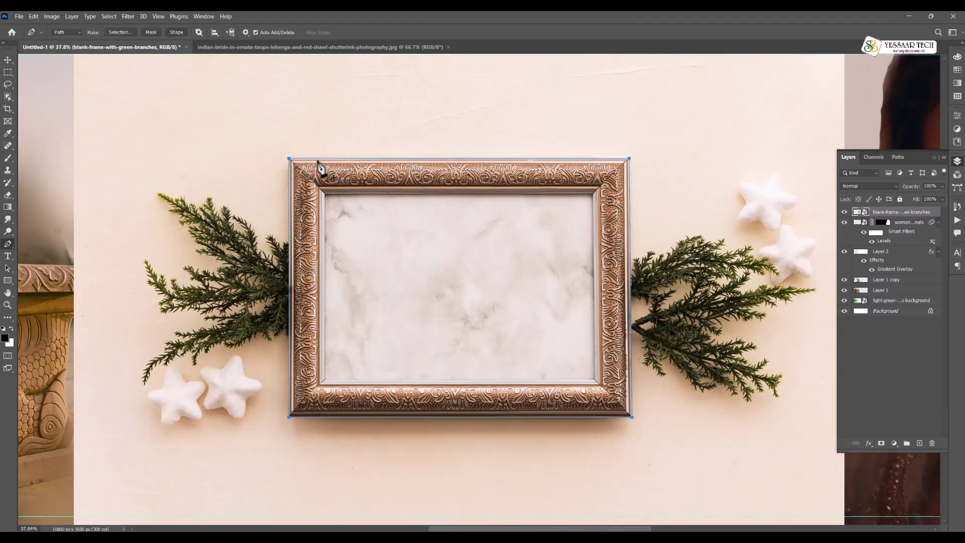
key(ctrl+Return)
click(881, 442)
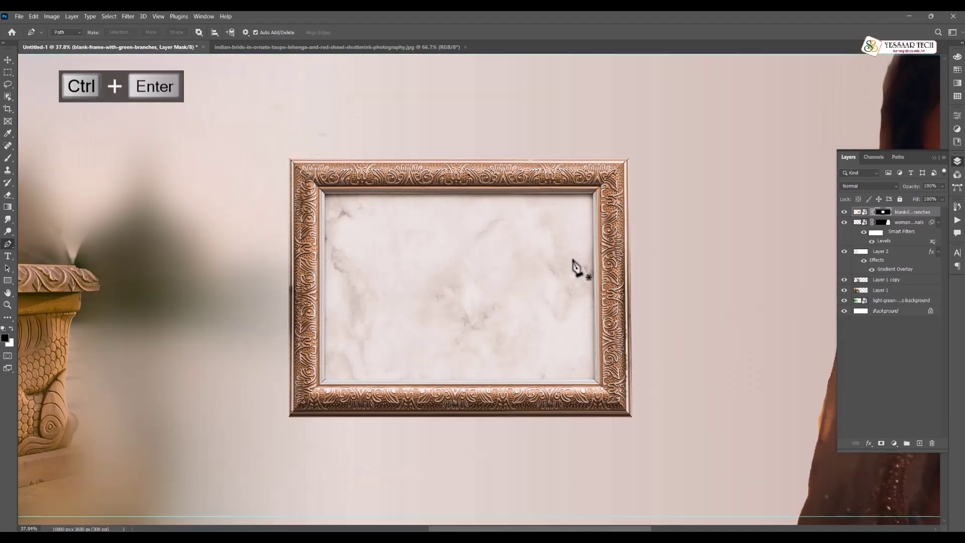
Scale the masked frame down to 75.19% and move it toward the standing bride
scroll(612, 272, down, 2)
key(ctrl+t)
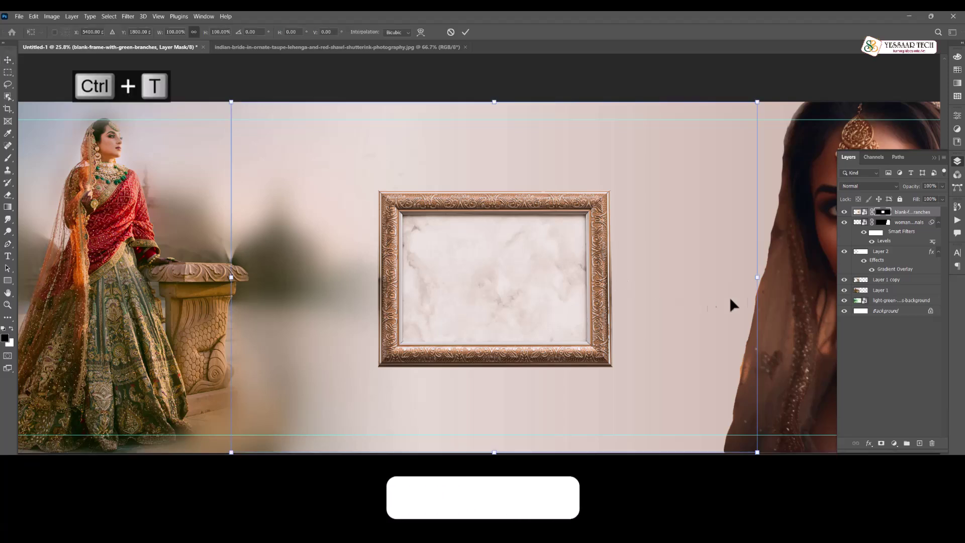
drag(757, 277, 626, 279)
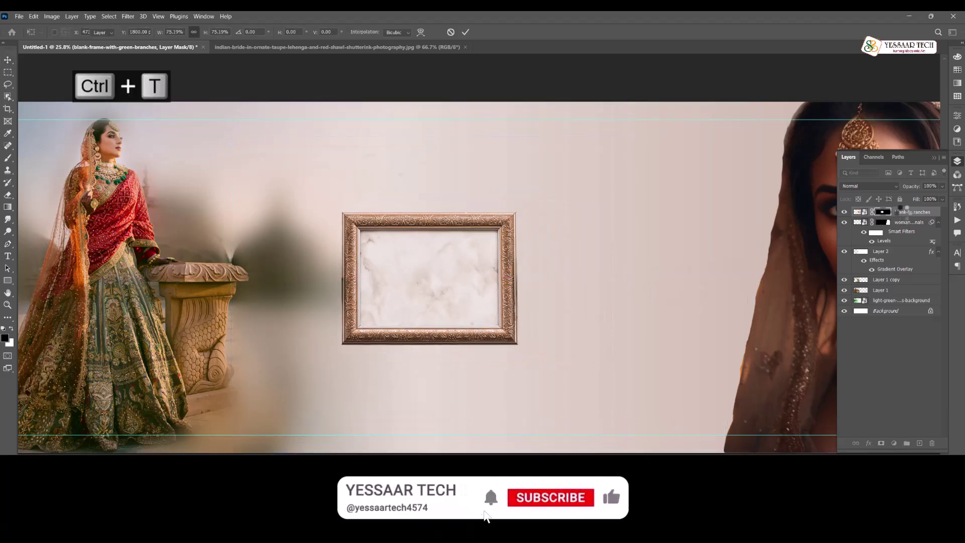
key(Return)
Duplicate the masked frame layer, merge it into a single pixel layer and shift the frame slightly right
key(ctrl+e)
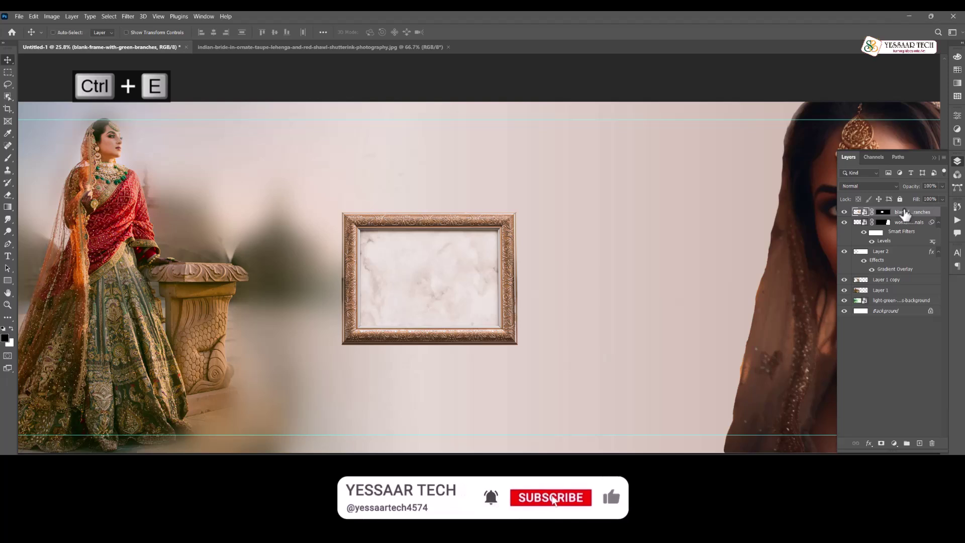
key(ctrl+j)
key(ctrl+e)
drag(459, 297, 478, 279)
key(ctrl+t)
key(Return)
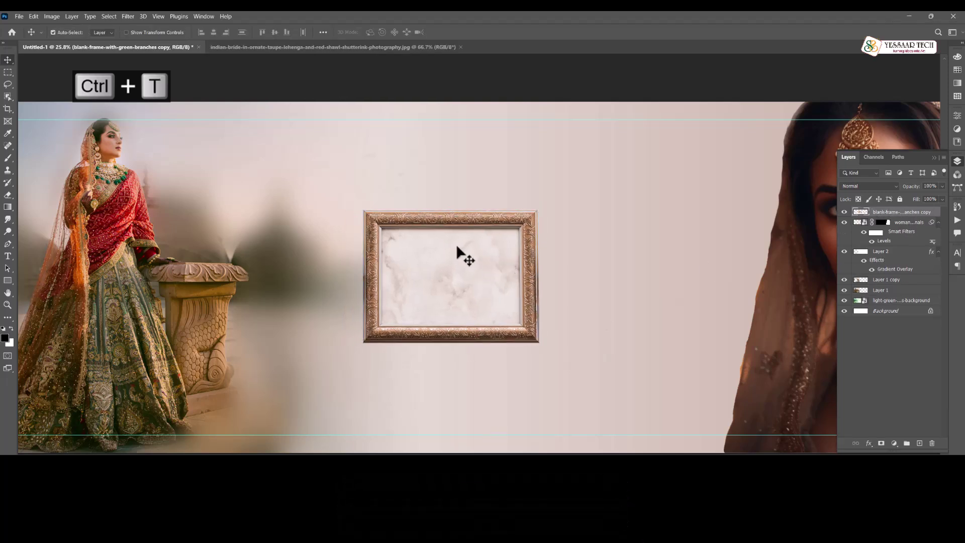
Duplicate the frame, rotate the copy 90° and place it upright directly left of the landscape frame
key(ctrl+t)
drag(450, 210, 433, 174)
key(ctrl+z)
drag(475, 246, 393, 290)
key(Return)
key(ctrl+t)
drag(256, 252, 465, 187)
scroll(456, 195, up, 2)
scroll(466, 187, down, 3)
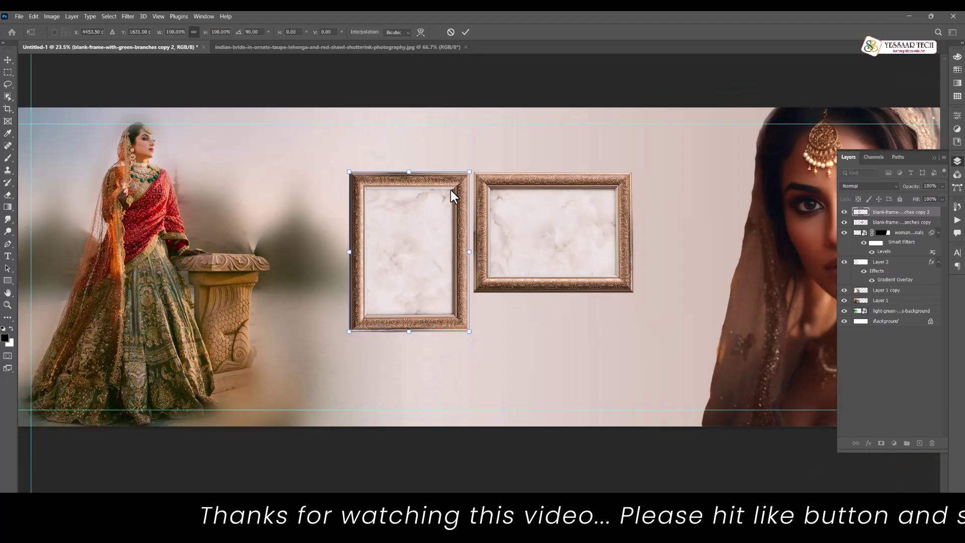
key(Return)
Copy both frames into a second row, with the upright one at lower right and the landscape one at lower left
drag(382, 185, 545, 311)
drag(546, 256, 416, 344)
Select all four frames, scale them down together and position the group between the upper and lower guides beside the standing bride
click(524, 320)
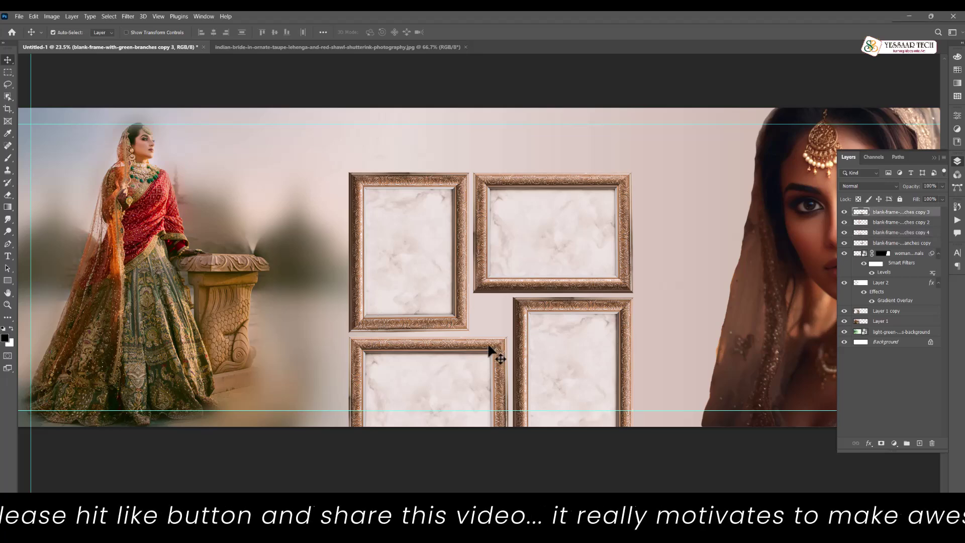
shift+click(491, 345)
shift+click(461, 318)
drag(495, 289, 472, 243)
key(ctrl+t)
drag(610, 266, 494, 271)
key(Return)
key(ctrl+t)
drag(521, 414, 532, 422)
drag(499, 387, 515, 375)
key(Return)
scroll(523, 285, down, 2)
drag(539, 317, 531, 315)
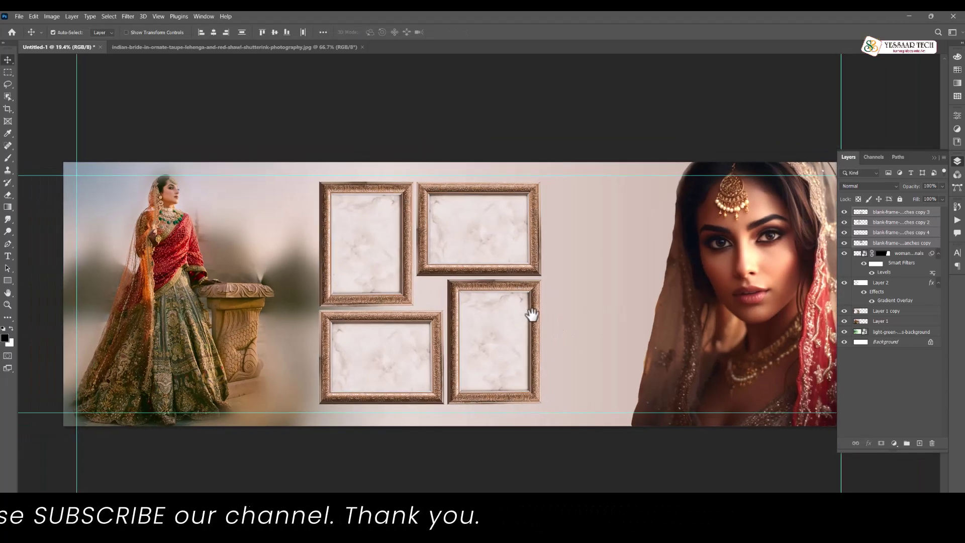
Place the line graphic, enlarge it to 42.59% and position its waves across the spread from the standing bride to the portrait
click(18, 16)
click(75, 189)
double_click(349, 242)
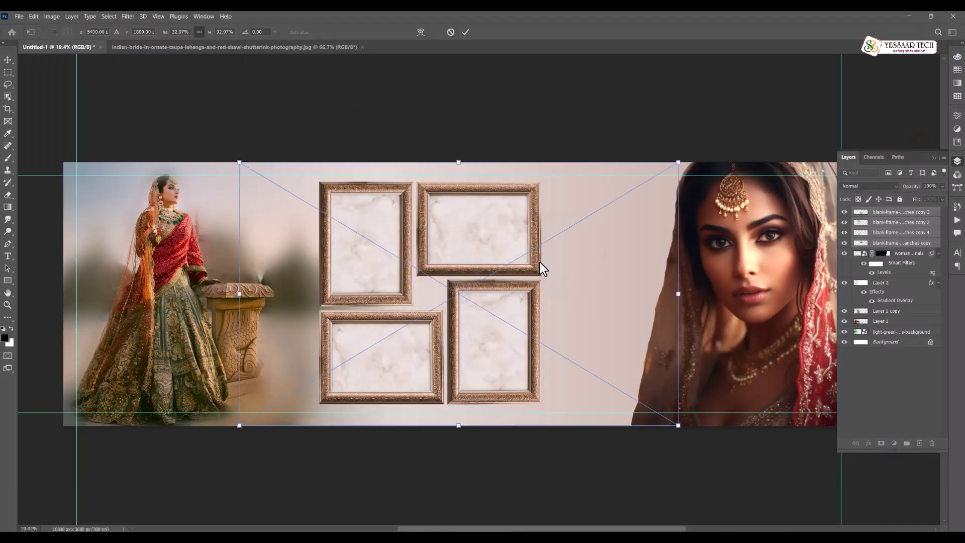
drag(560, 264, 491, 325)
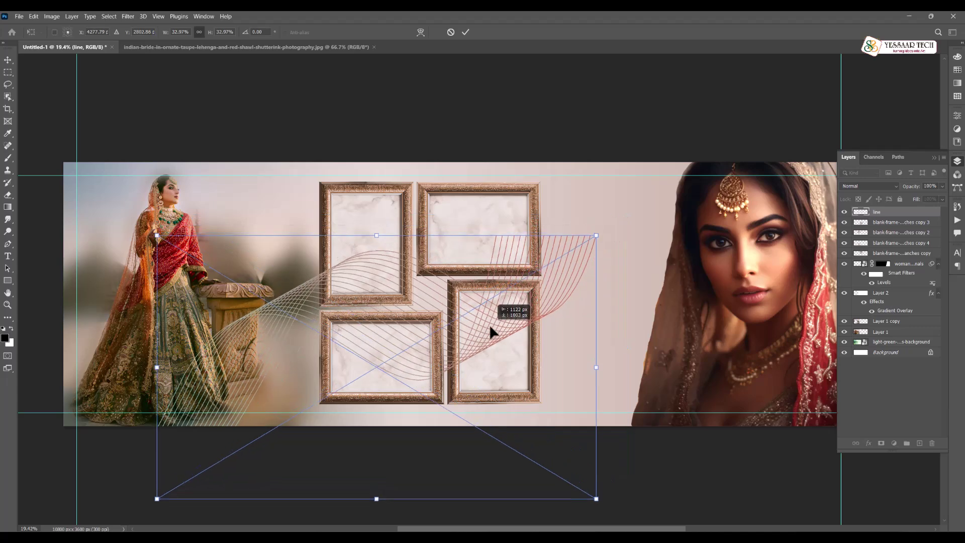
drag(598, 235, 705, 129)
drag(671, 250, 688, 247)
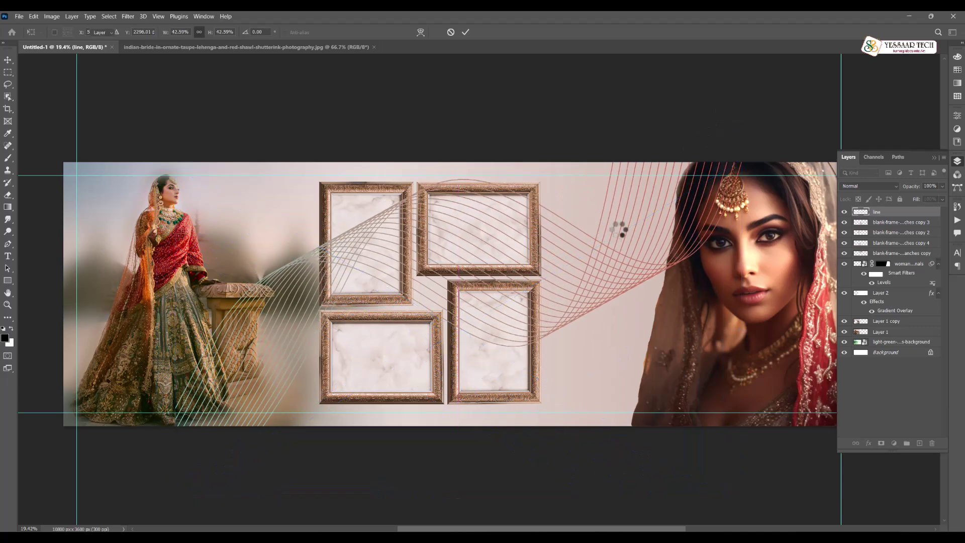
Move the line layer down the stack to sit just above the gradient overlay layer, behind the portrait and frames
key(ctrl+shift+bracketleft)
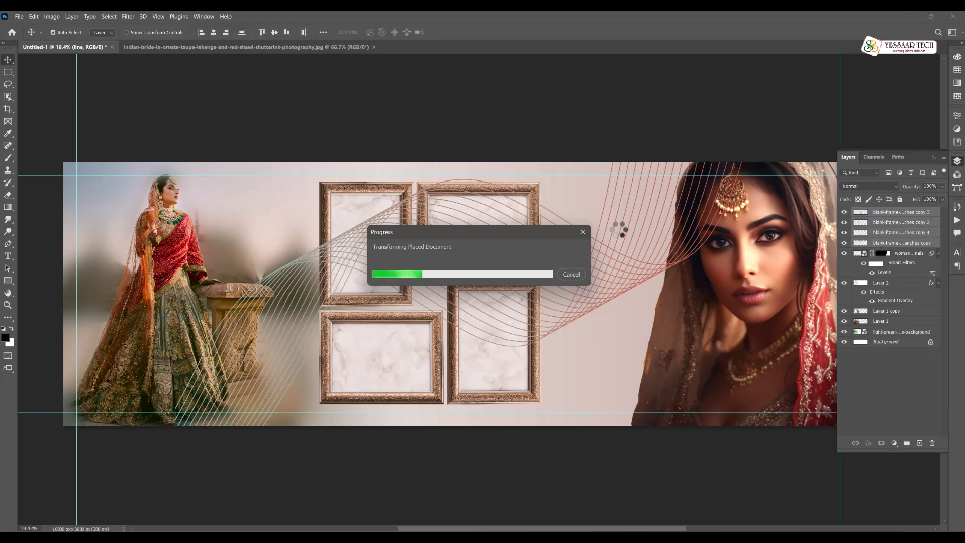
key(ctrl+bracketright)
key(ctrl+bracketright)
key(ctrl+bracketright)
key(ctrl+bracketright)
key(ctrl+bracketright)
key(ctrl+bracketright)
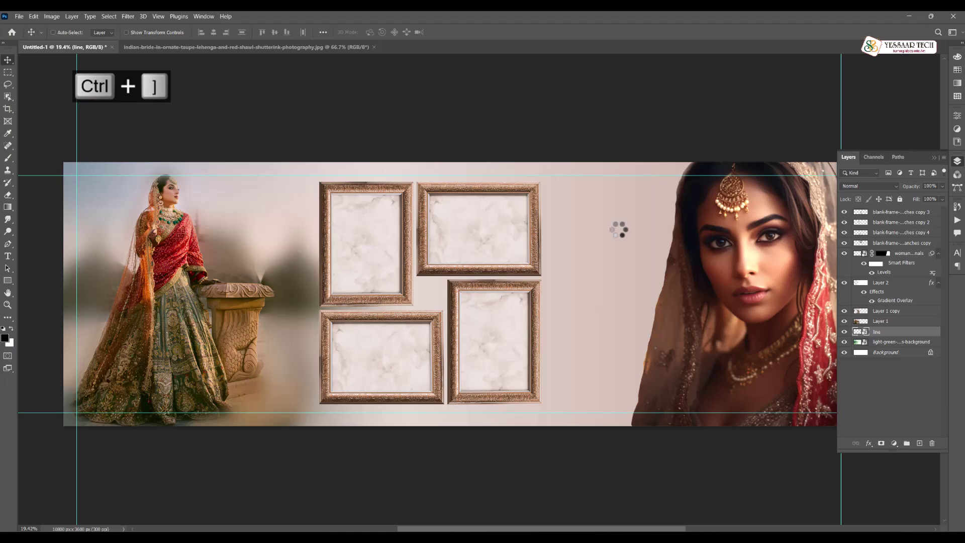
key(ctrl+bracketright)
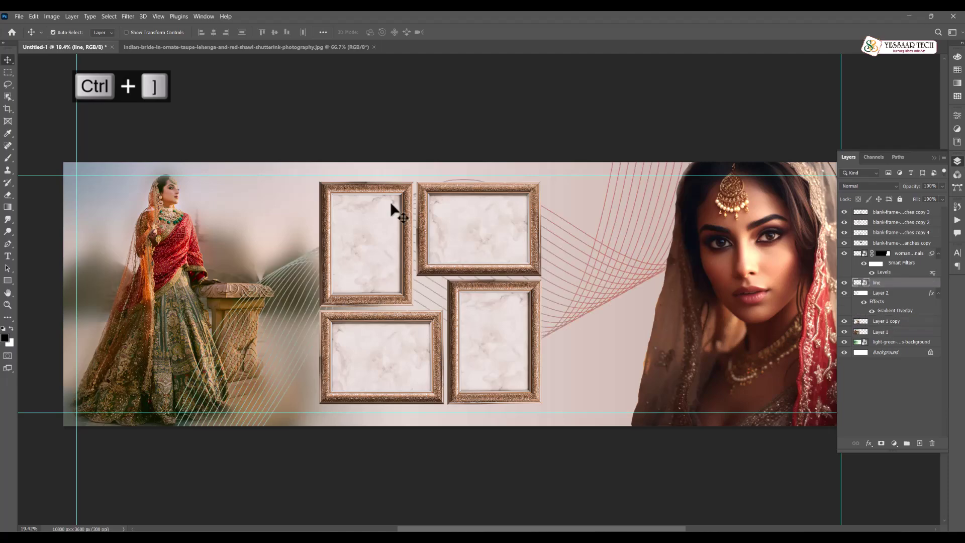
Draw an 881 by 1300 px black rectangle over the opening of the upper-left upright frame
scroll(372, 269, up, 5)
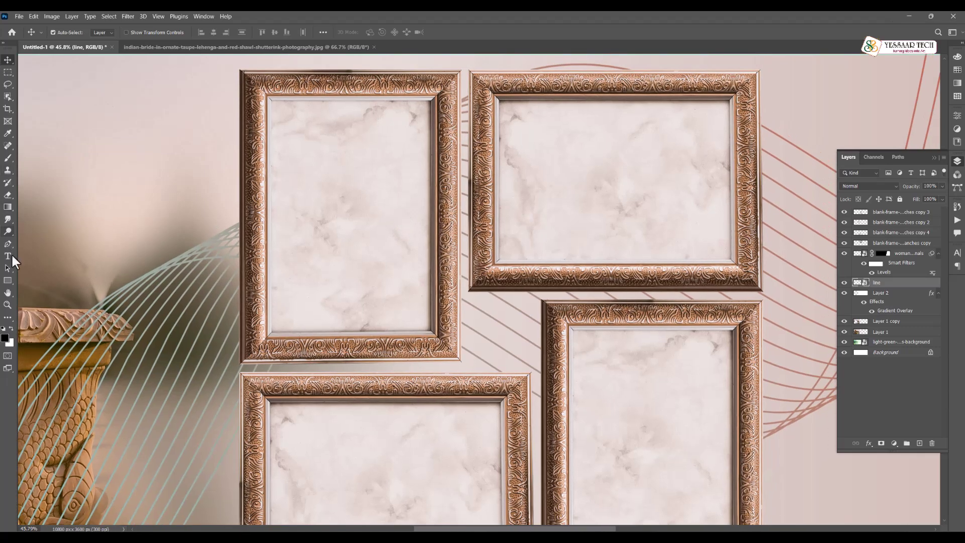
click(8, 280)
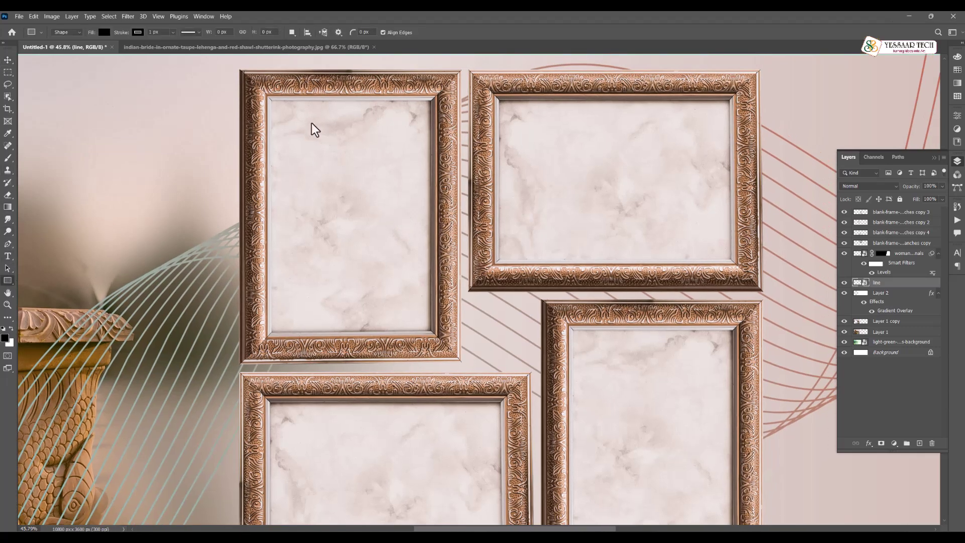
drag(273, 104, 426, 329)
key(v)
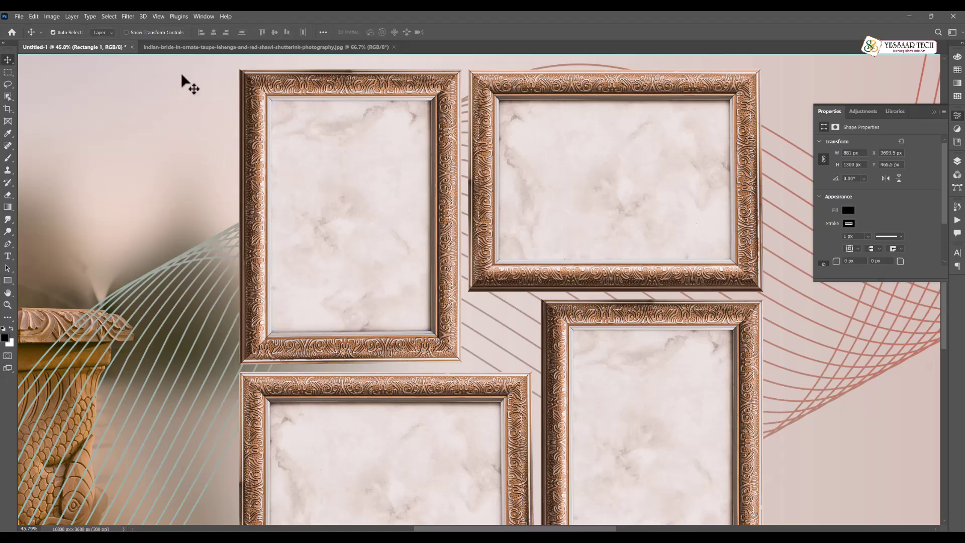
Bring the black rectangle layer to the top of the layer stack, in front of the ornate frames
click(8, 280)
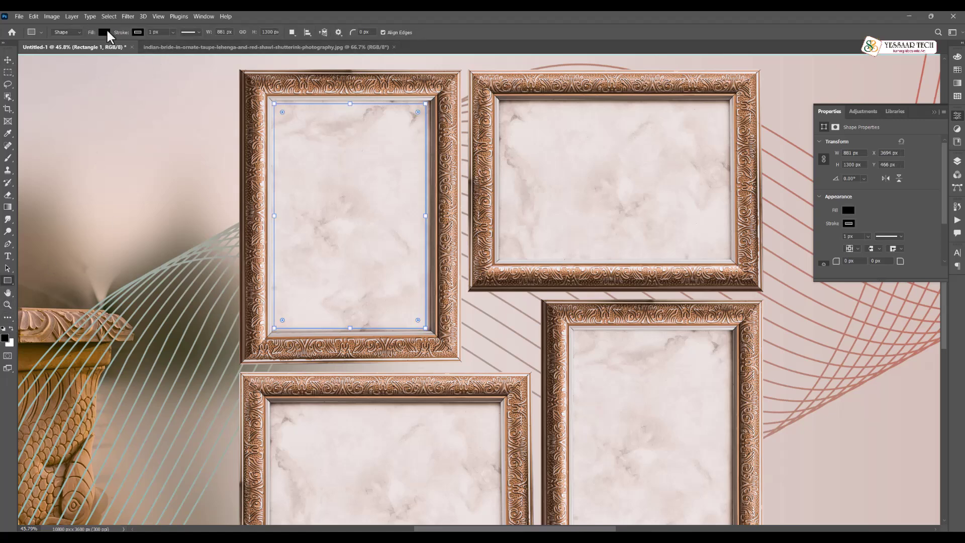
click(958, 162)
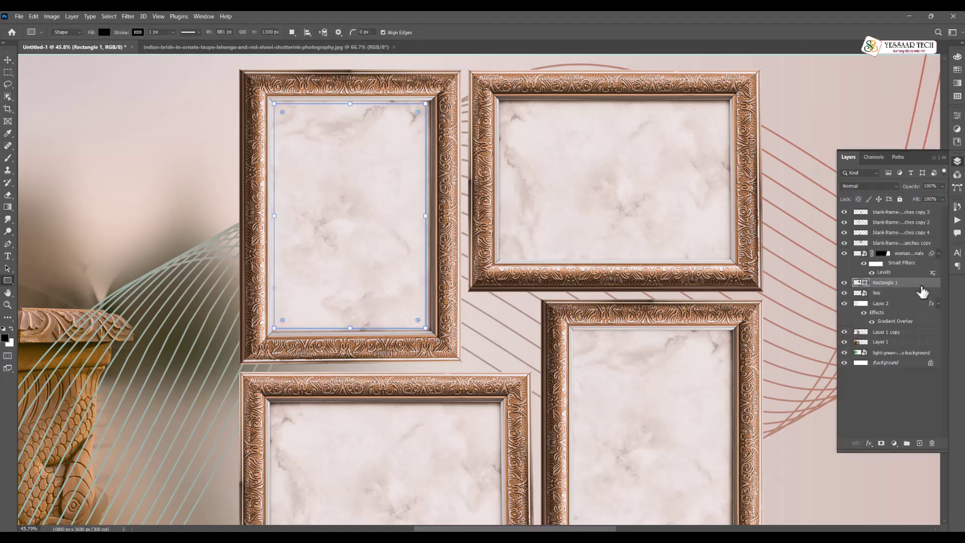
key(ctrl+shift+bracketright)
key(v)
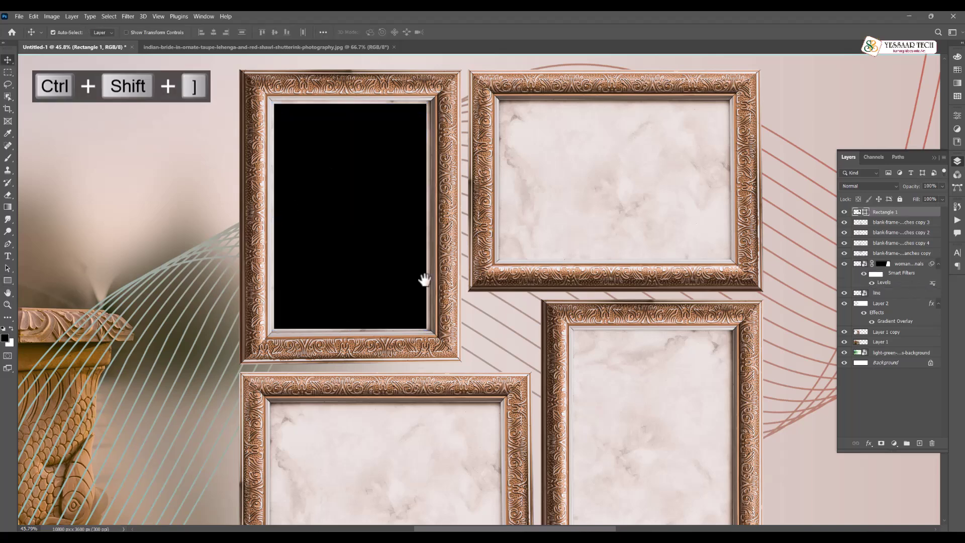
Duplicate the black rectangle and align the copy over the opening of the lower-right upright frame
scroll(312, 181, down, 2)
scroll(312, 181, right, 1)
drag(328, 151, 622, 374)
scroll(623, 367, up, 2)
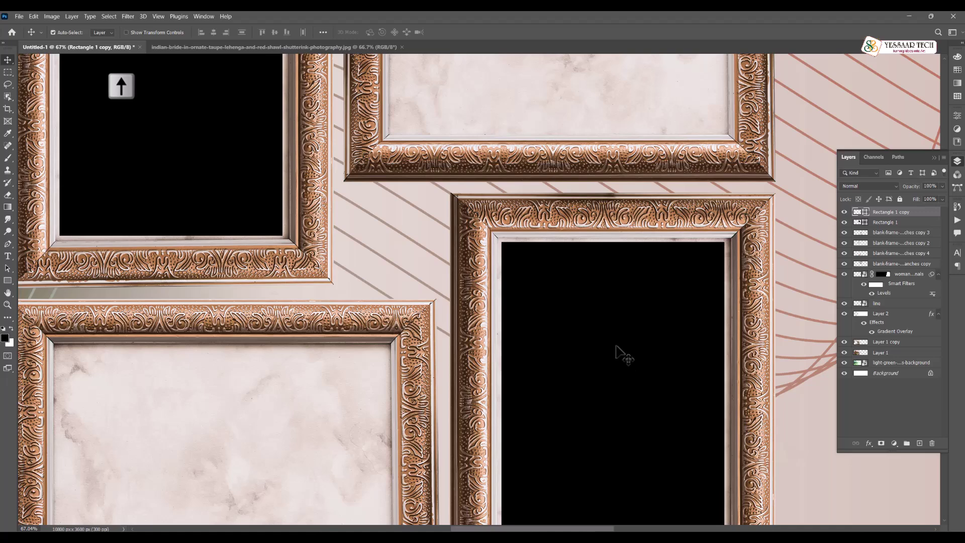
Duplicate the black rectangle again, rotate the copy to landscape and fit it over the upper-right frame's opening
scroll(620, 359, down, 3)
drag(551, 392, 557, 200)
key(ctrl+t)
drag(532, 235, 561, 196)
scroll(552, 200, up, 3)
key(Left)
key(Return)
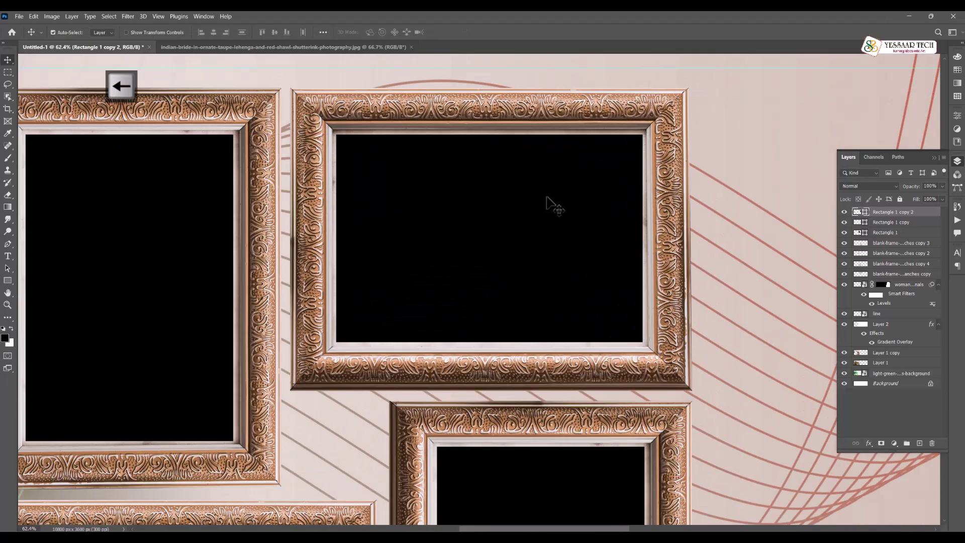
Duplicate the landscape black rectangle onto the lower-left frame and nudge the copy until it sits evenly within the opening
scroll(535, 257, down, 4)
drag(535, 259, 619, 143)
drag(611, 125, 399, 405)
scroll(399, 366, up, 5)
drag(401, 357, 400, 357)
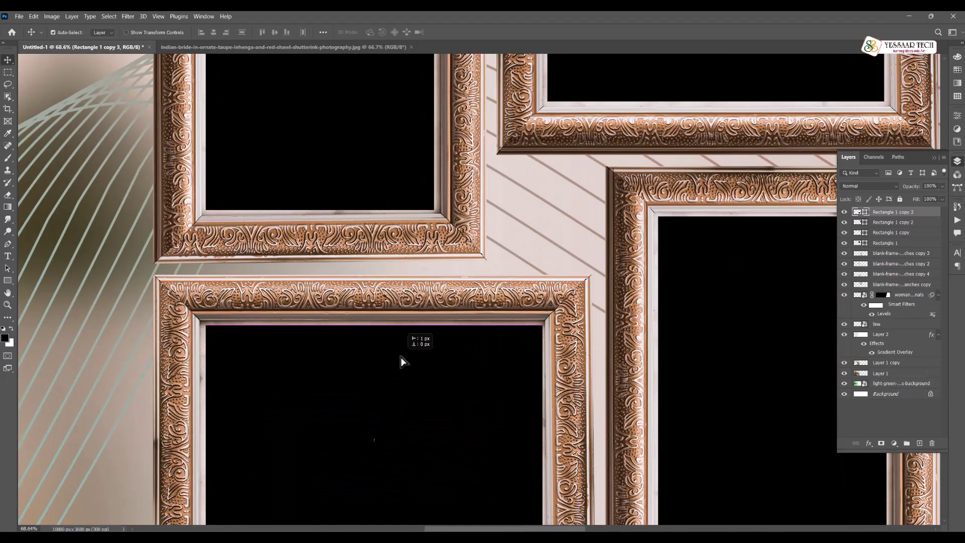
scroll(410, 336, down, 3)
key(Down)
key(Down)
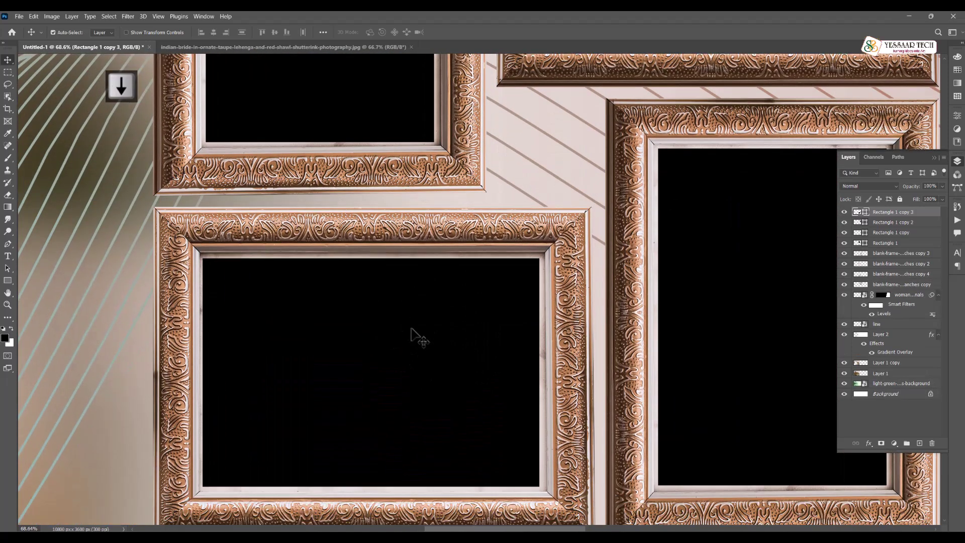
key(Right)
scroll(431, 329, down, 8)
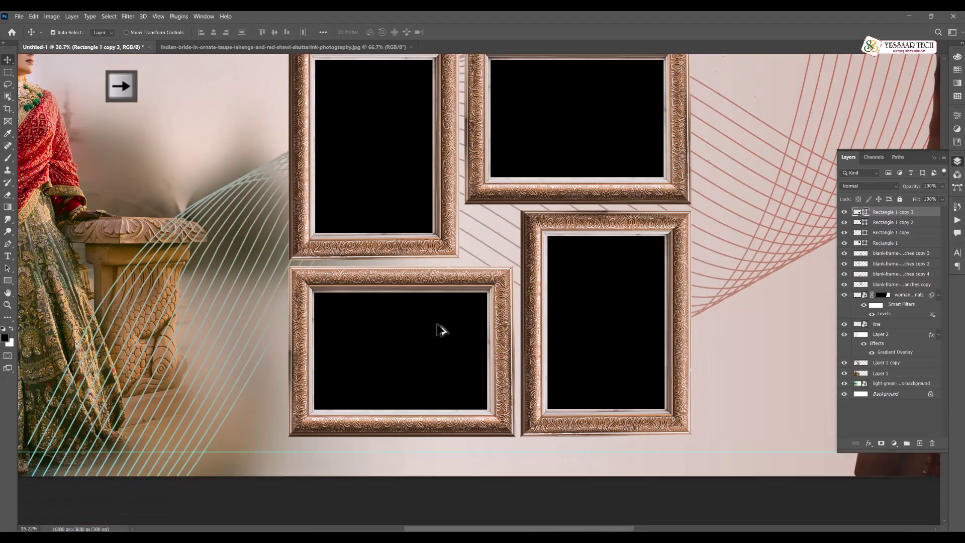
Convert the black rectangles in the upper-left and upper-right frames into smart objects
drag(537, 271, 437, 296)
click(366, 154)
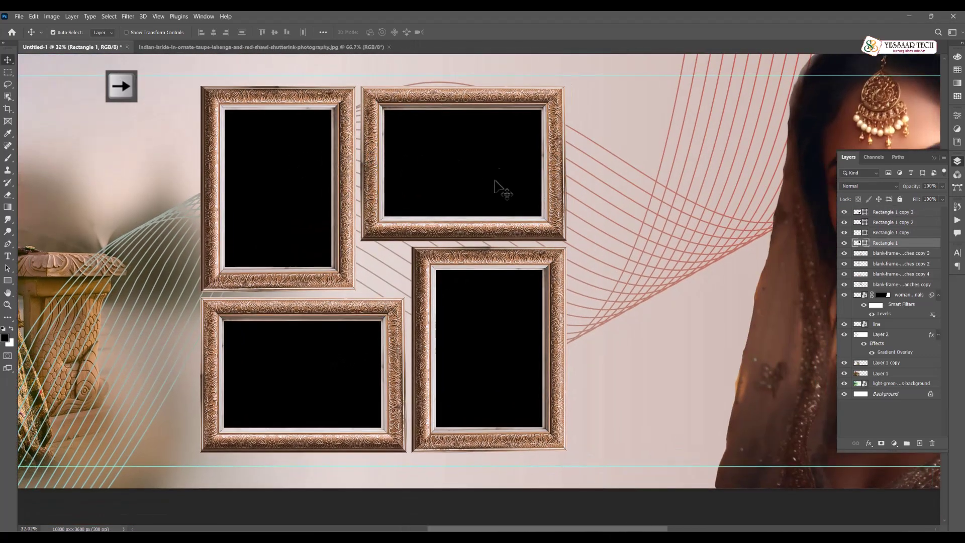
right_click(932, 257)
click(610, 200)
click(923, 222)
right_click(923, 224)
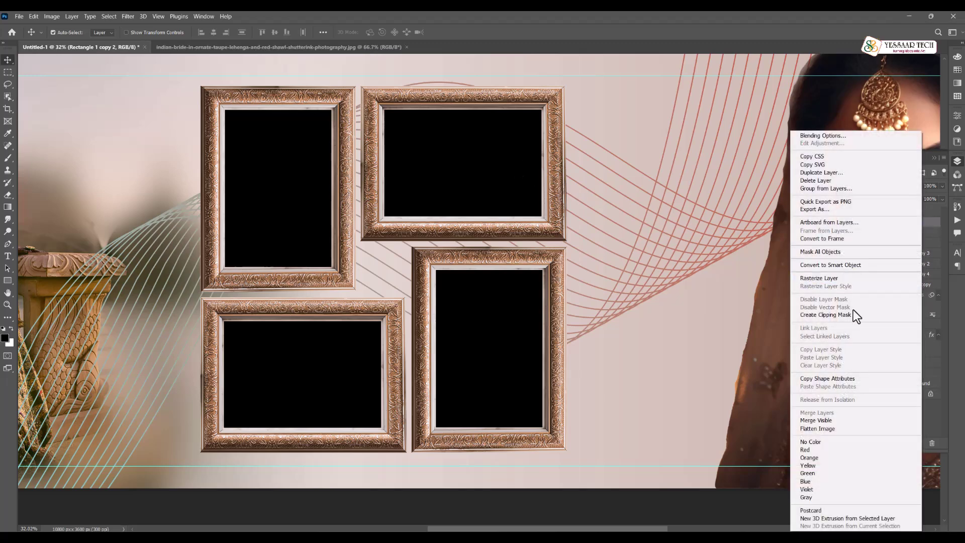
click(831, 265)
Convert the black rectangles in the lower-right and lower-left frames into smart objects
right_click(928, 222)
click(496, 342)
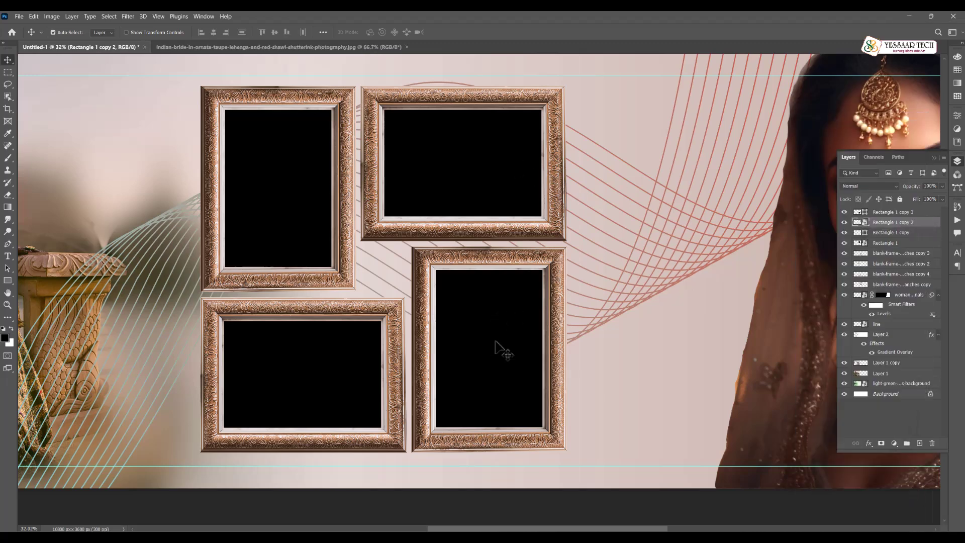
right_click(913, 236)
click(849, 266)
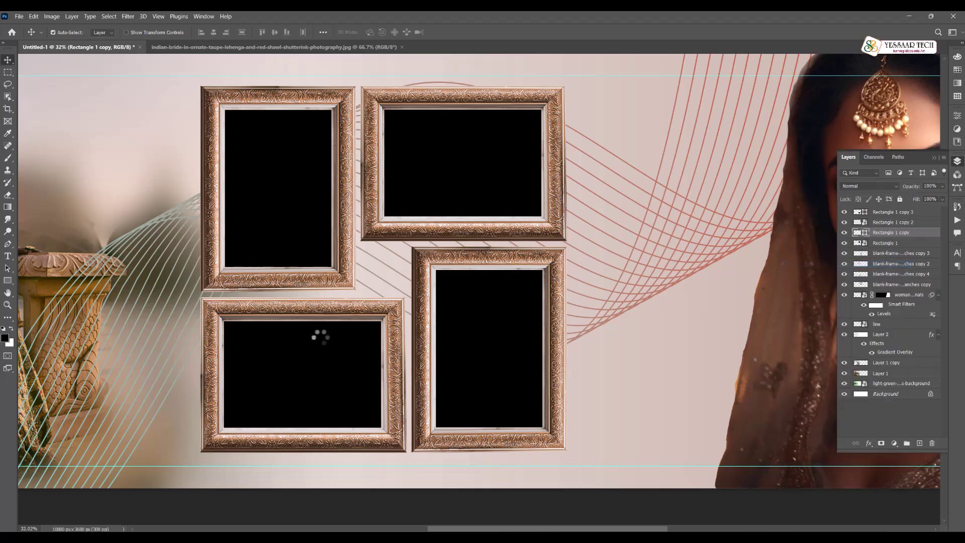
click(899, 212)
right_click(905, 212)
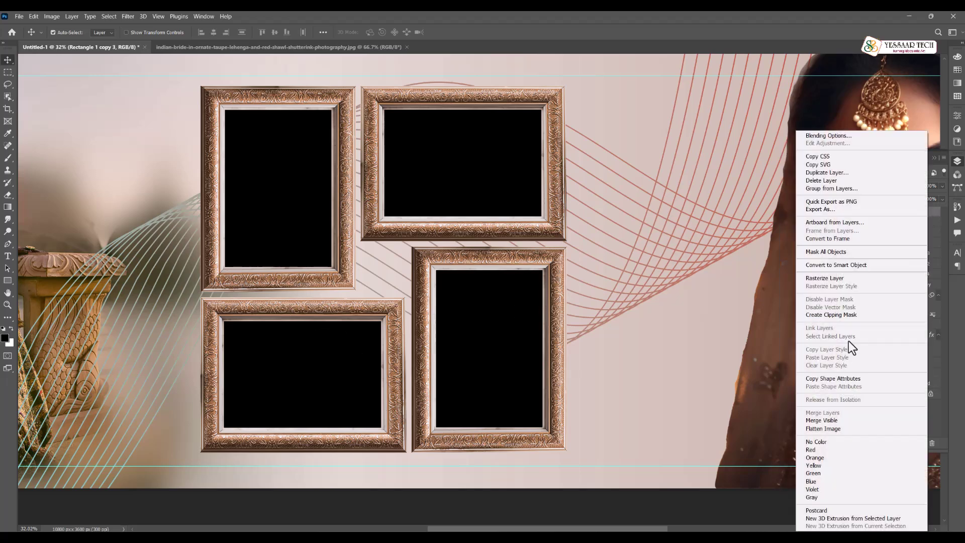
click(860, 265)
Fill the lower-left smart object with indian-couple-celebrating-propose-day-by-being-romantic-with-each-other (6).jpg, enlarged to cover its canvas, and save it
drag(503, 252, 728, 270)
scroll(512, 258, down, 3)
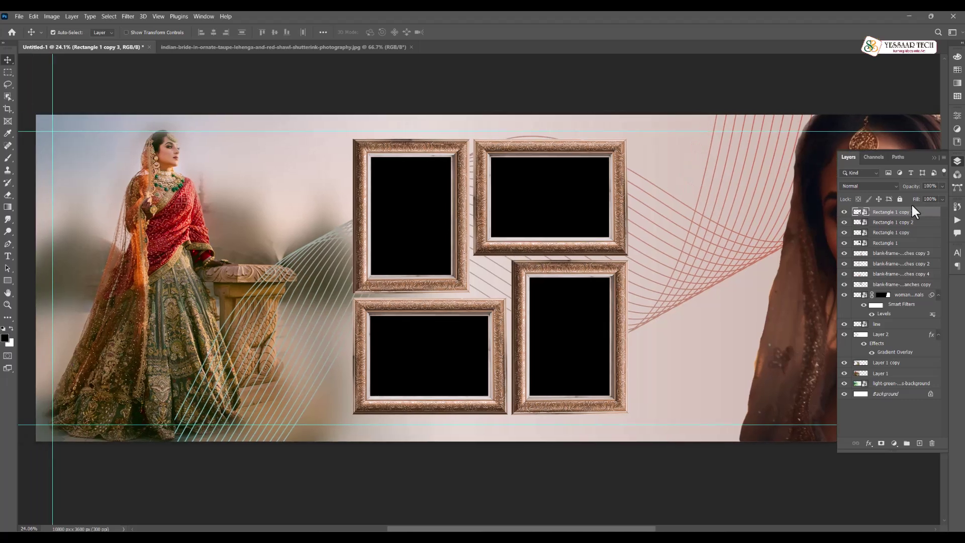
double_click(857, 214)
click(19, 16)
click(71, 178)
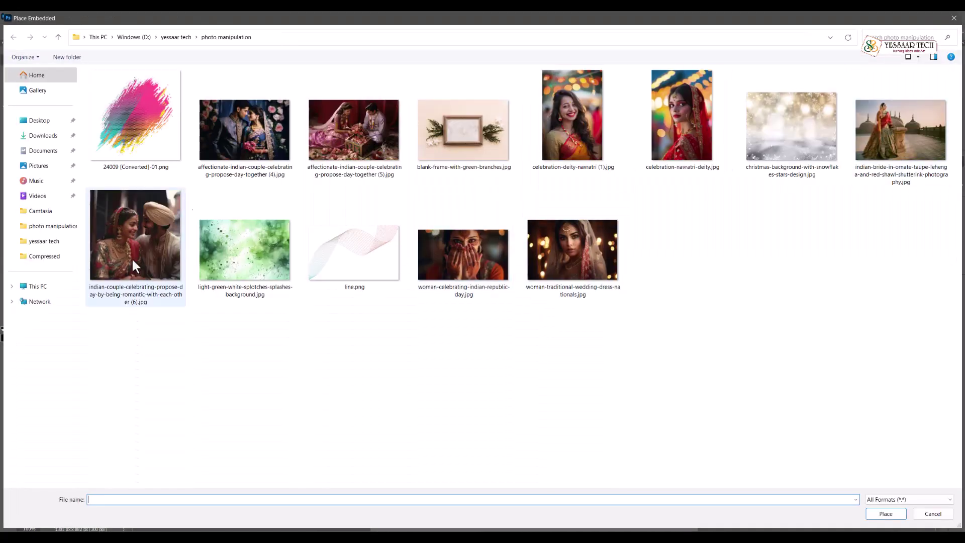
double_click(149, 228)
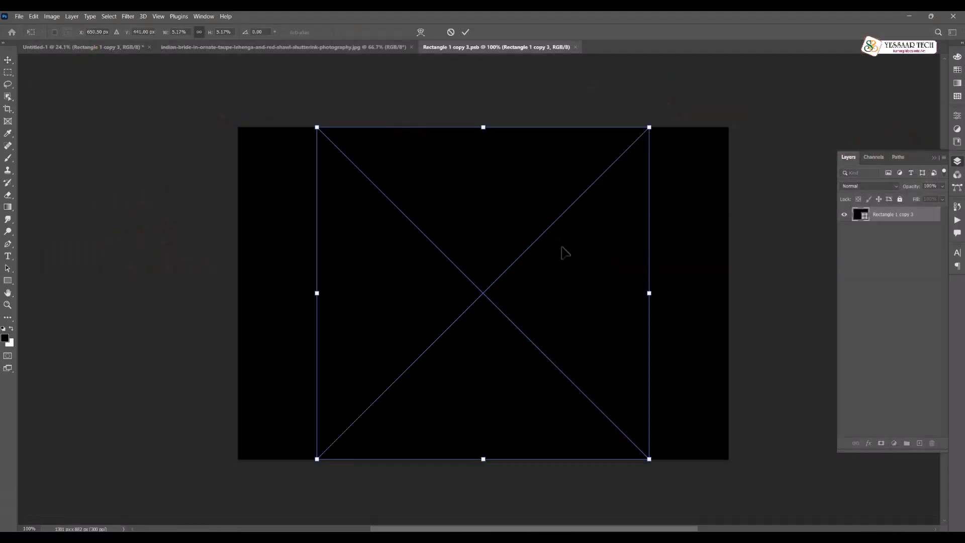
drag(652, 293, 738, 294)
key(Return)
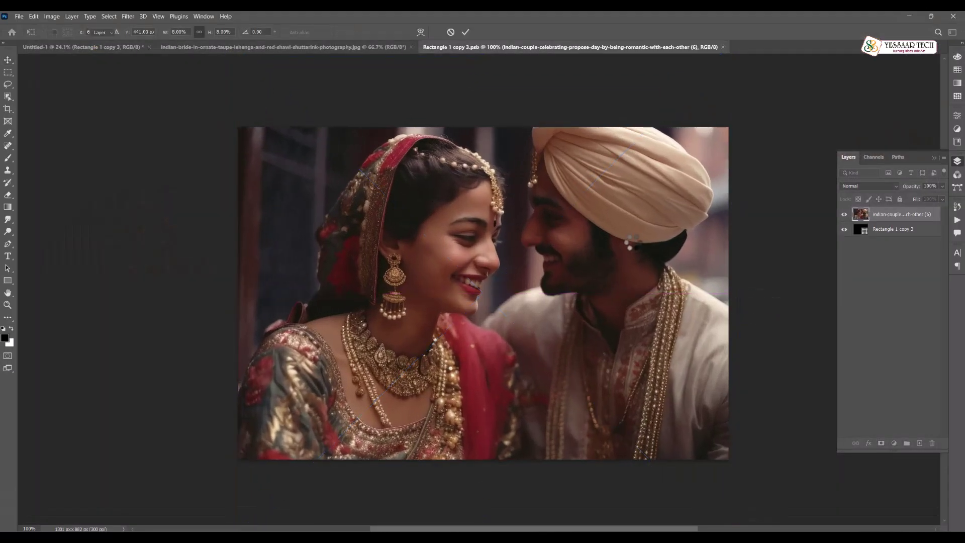
click(726, 47)
click(457, 212)
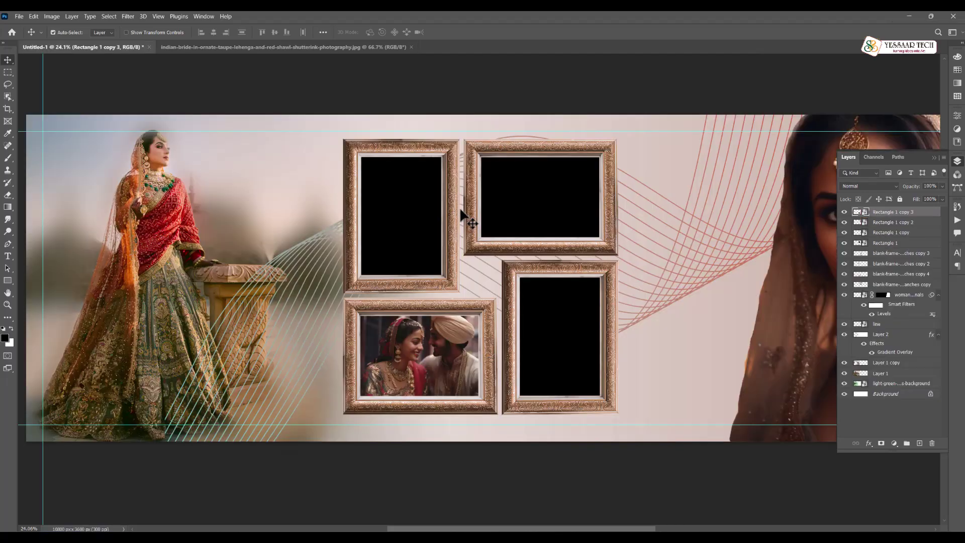
Fill the upper-left rectangle's smart object with celebration-deity-navratri (1).jpg, enlarged to cover its canvas, and save the contents
click(407, 234)
double_click(859, 244)
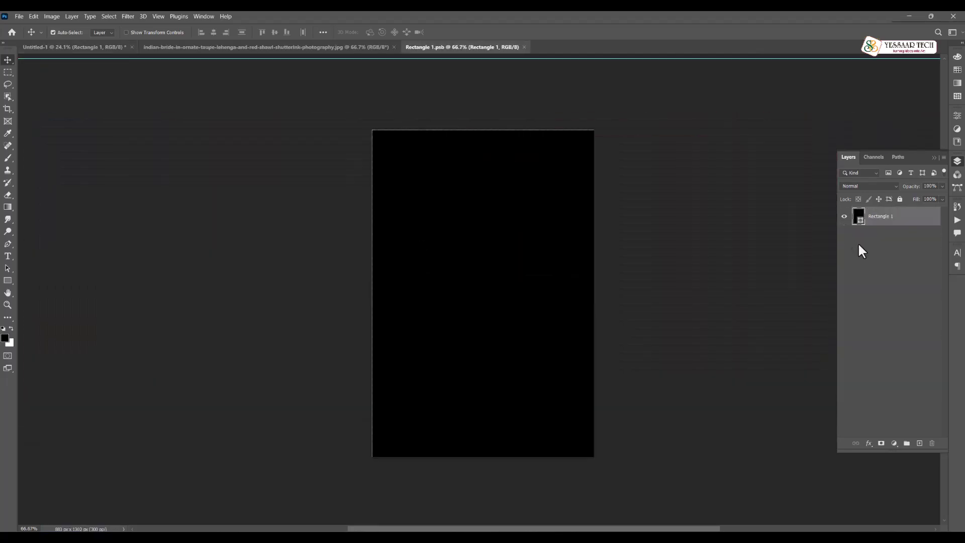
click(19, 16)
click(61, 186)
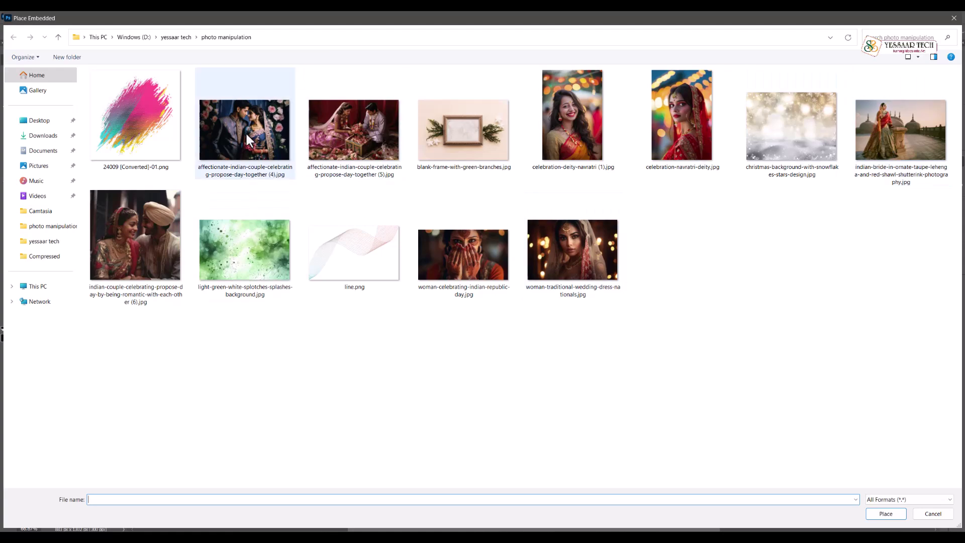
double_click(609, 115)
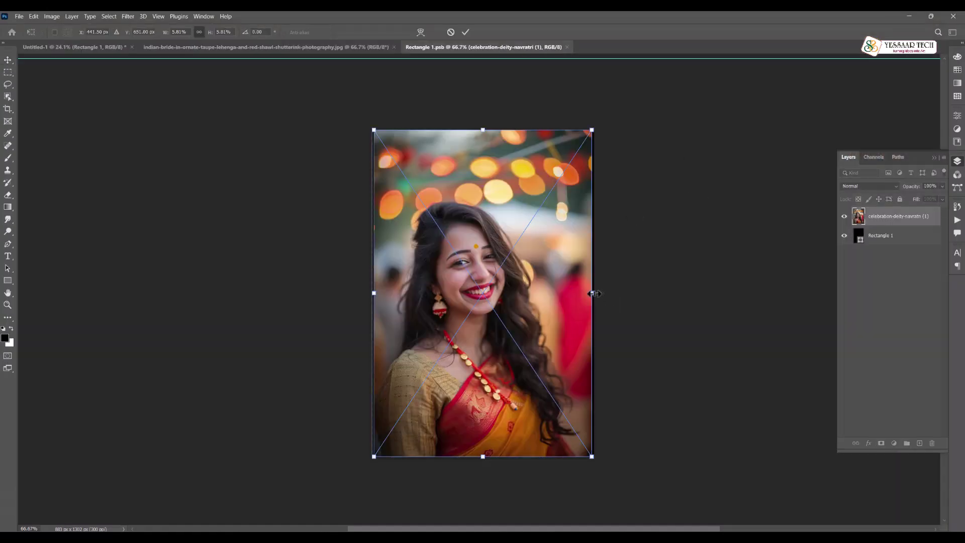
drag(482, 120, 485, 71)
key(Return)
key(ctrl+w)
key(Return)
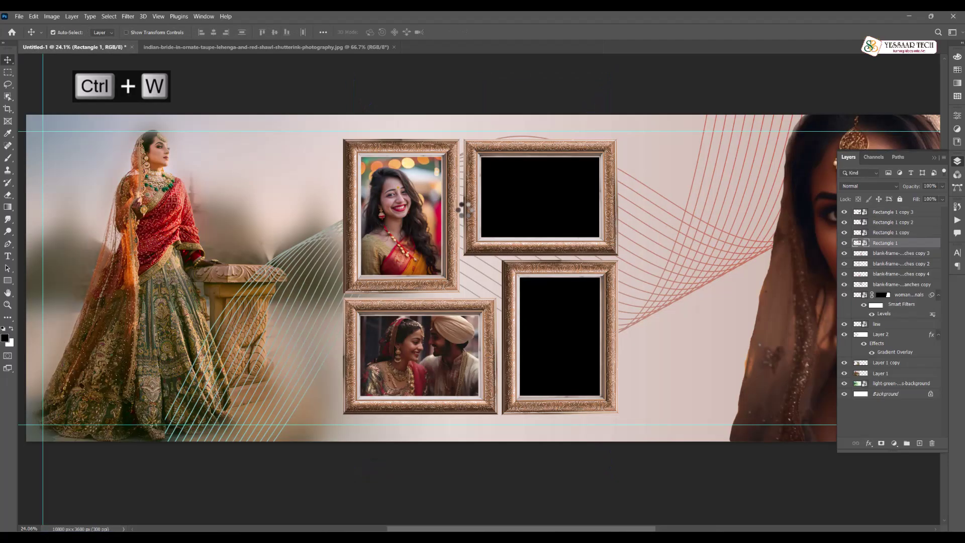
Fill the upper-right rectangle's smart object with affectionate-indian-couple-celebrating-propose-day-together (4).jpg and save the contents
click(505, 199)
double_click(858, 225)
click(19, 16)
click(95, 187)
double_click(263, 128)
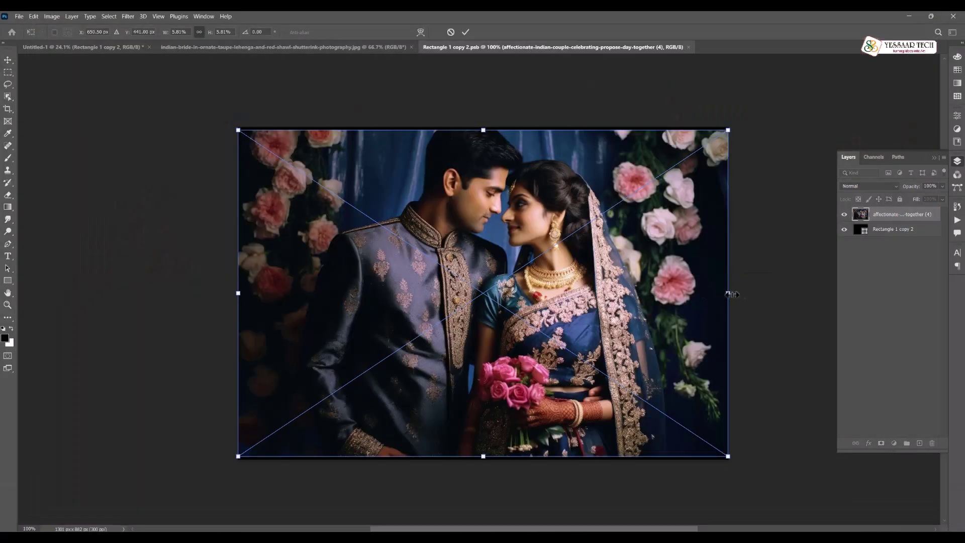
key(Return)
click(693, 47)
click(465, 209)
Fill the lower-right rectangle's smart object with celebration-navratri-deity.jpg, scaled to cover its canvas, and save the contents
click(868, 233)
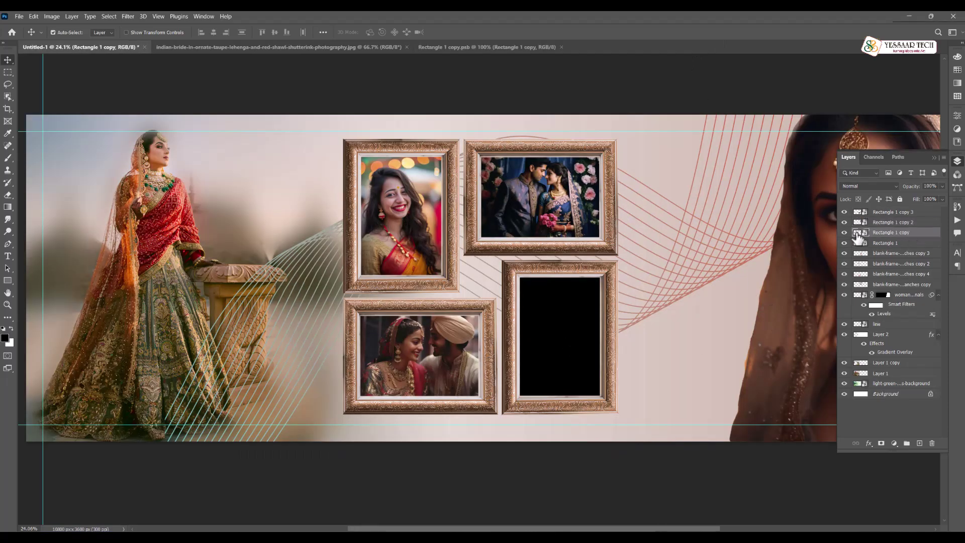
double_click(857, 235)
click(19, 16)
click(51, 187)
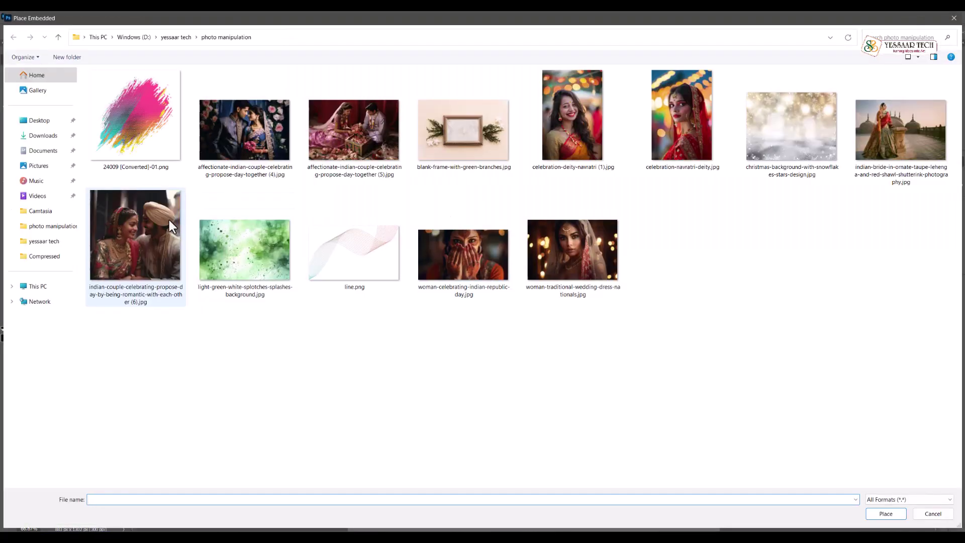
double_click(685, 128)
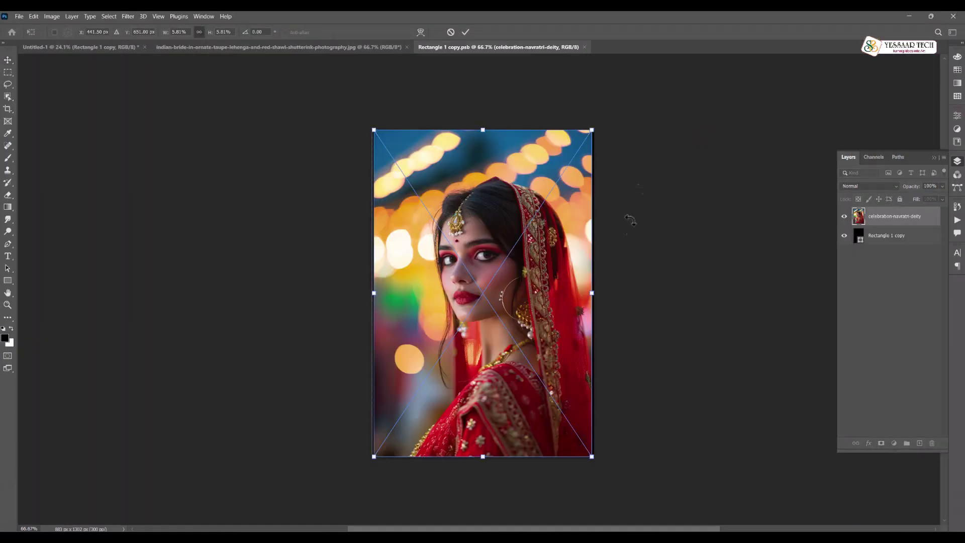
mouse_move(601, 296)
mouse_down()
mouse_move(608, 292)
mouse_move(595, 294)
mouse_up()
key(Return)
click(587, 47)
key(Return)
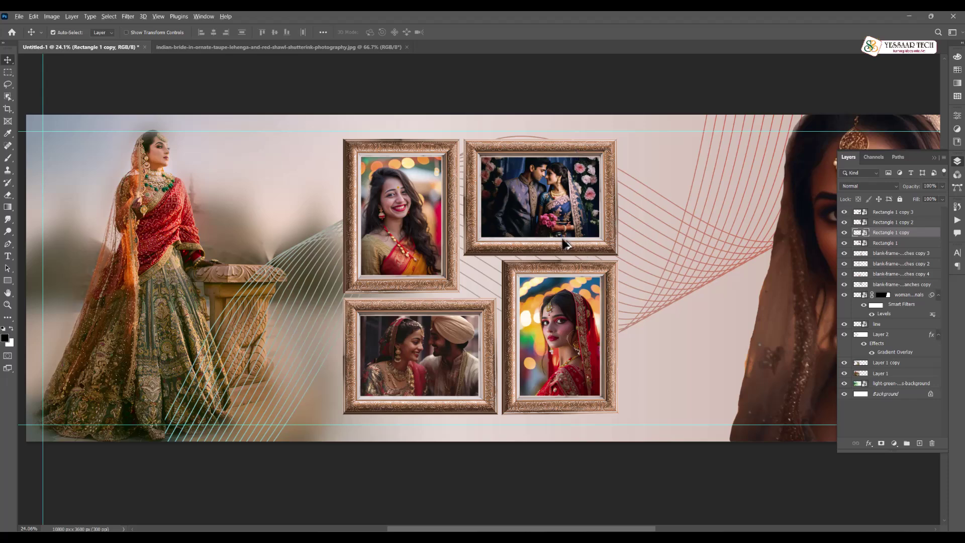
Raise the light-green splashes background layer above the frames and shrink it to span the area between the standing bride and the portrait
scroll(563, 241, down, 1)
drag(650, 246, 578, 254)
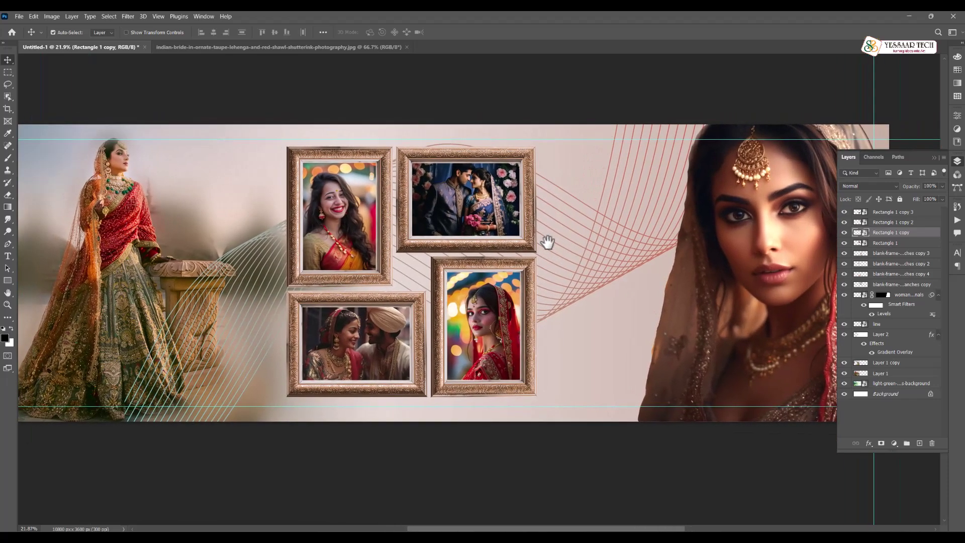
drag(882, 389, 882, 228)
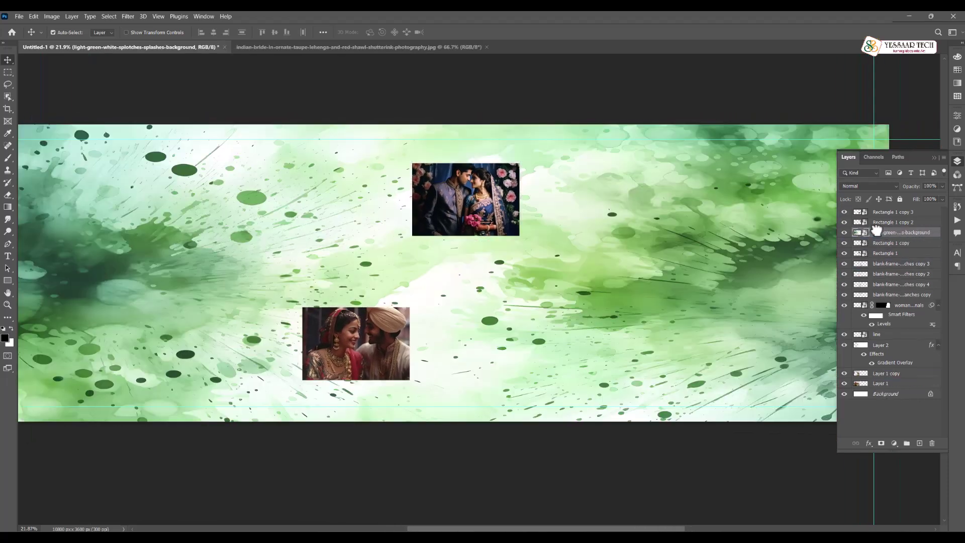
drag(623, 229, 650, 261)
key(ctrl+t)
scroll(764, 281, down, 2)
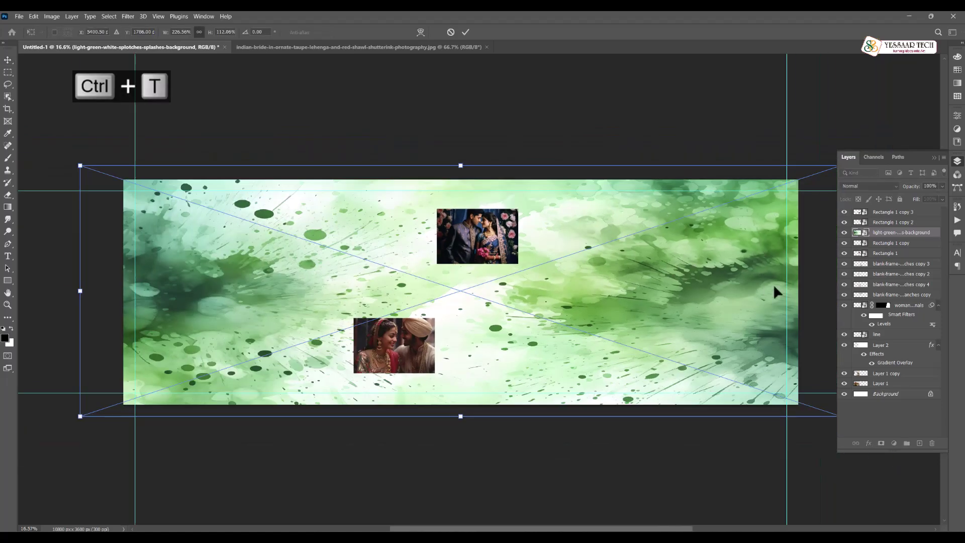
drag(80, 287, 286, 297)
drag(559, 316, 541, 312)
key(Return)
Lower the light-green splashes layer in the stack to just beneath the line layer and above the gradient overlay layer
key(ctrl+bracketleft)
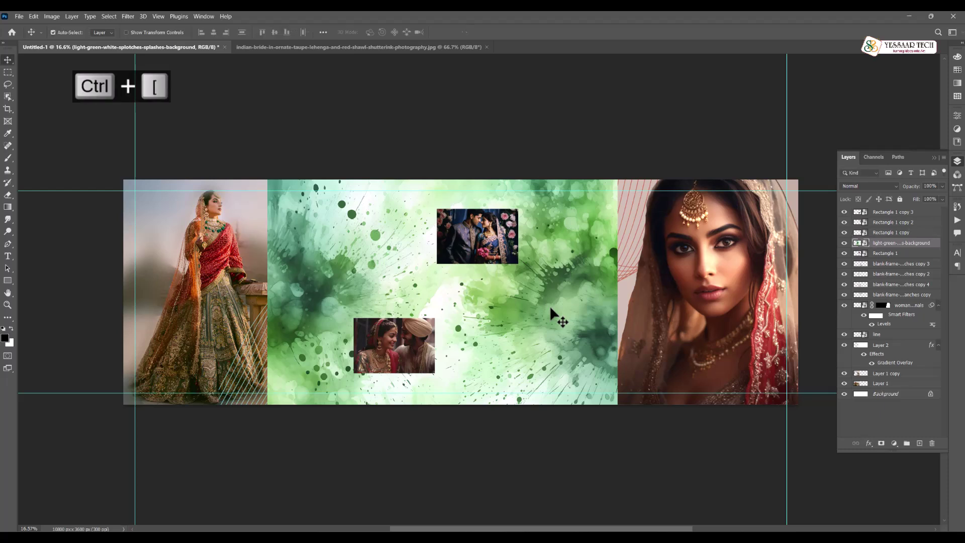
key(ctrl+bracketleft)
key(ctrl+bracketleft)
key(ctrl+bracketleft)
key(ctrl+bracketleft)
key(ctrl+bracketleft)
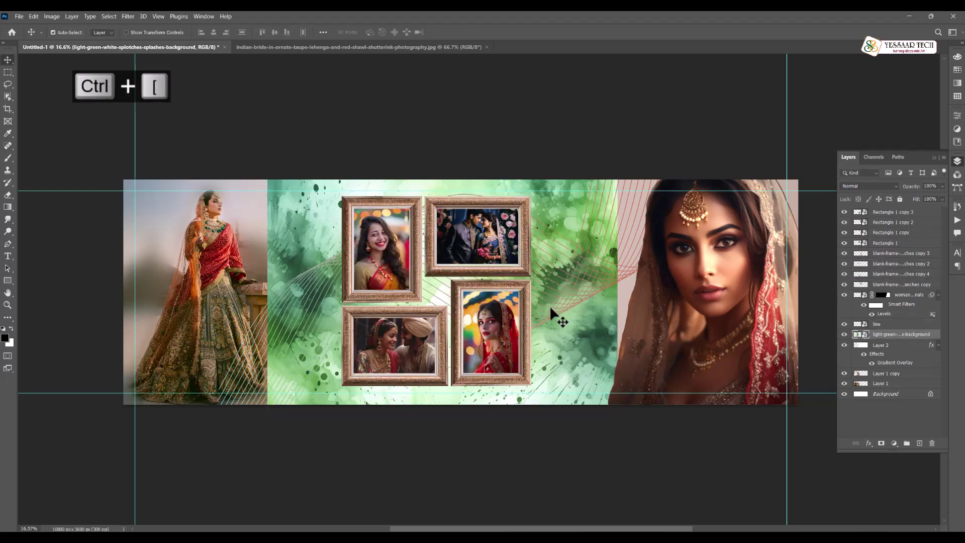
Apply a Motion Blur to the light-green splashes layer with an angle of 0° and a distance of 1298 pixels
click(128, 16)
mouse_move(179, 132)
click(275, 183)
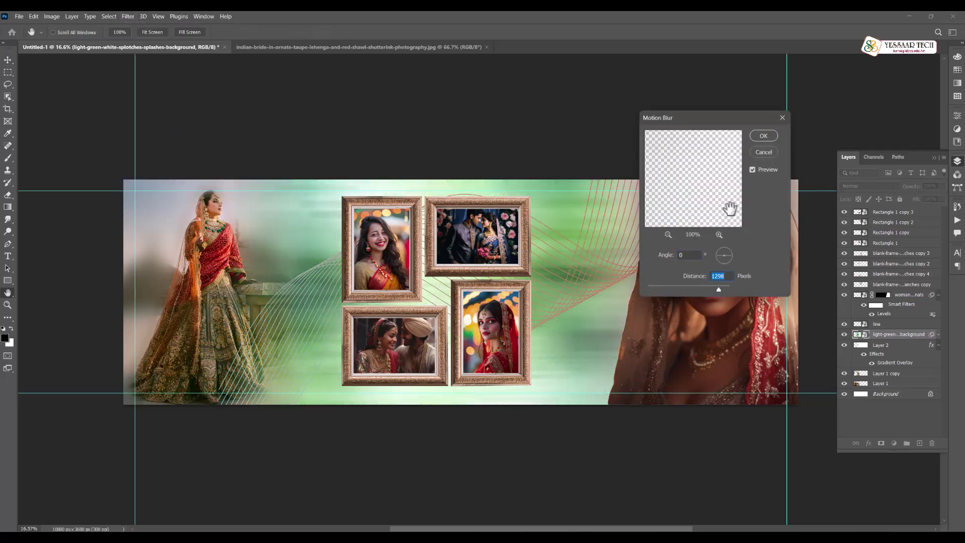
click(762, 136)
click(585, 131)
Add a drop shadow to the upper-left frame with 100% opacity, about 31 px distance and 79 px size
scroll(395, 286, up, 10)
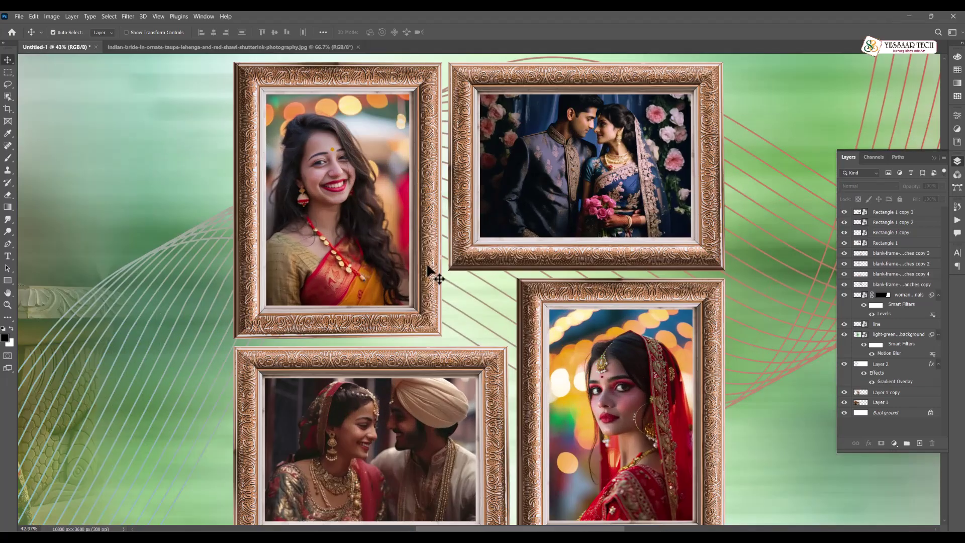
click(428, 266)
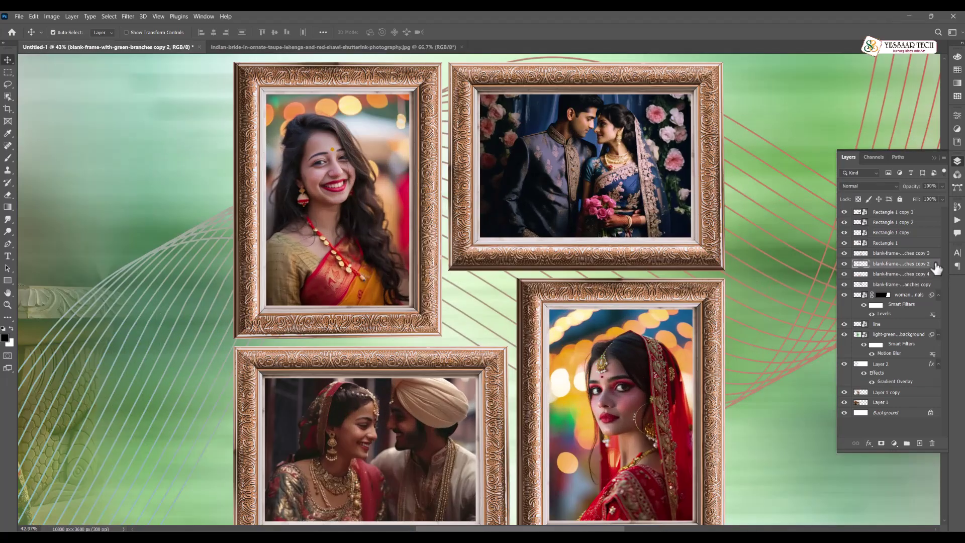
double_click(935, 265)
click(522, 296)
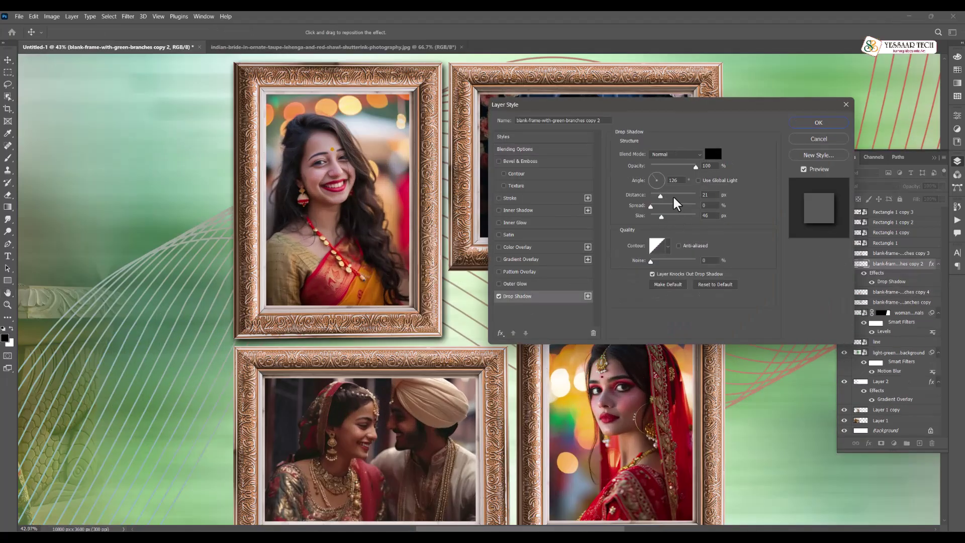
drag(664, 219, 660, 195)
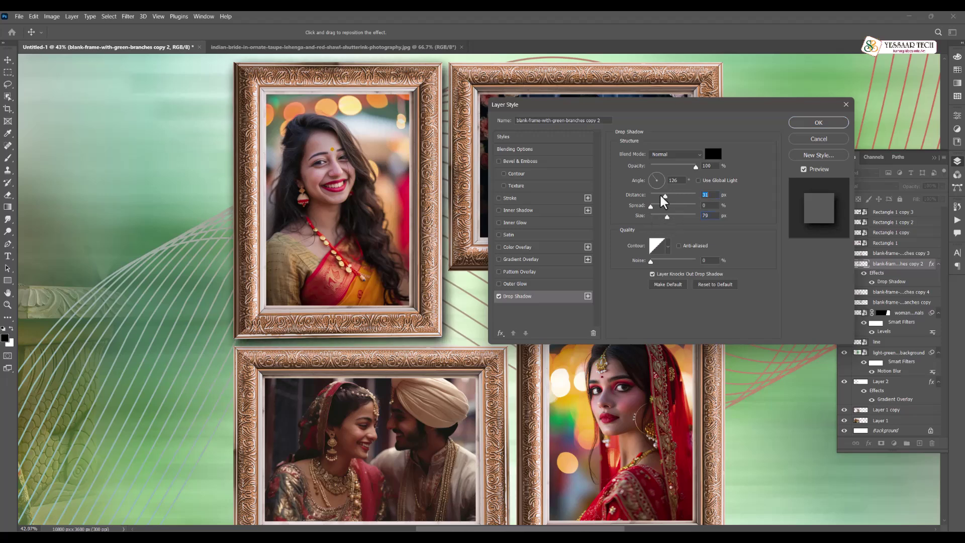
Add an outside stroke to the upper-left frame in a light peach colour sampled from the frame's edge, and apply the layer style
click(509, 198)
drag(652, 153, 591, 115)
click(640, 221)
click(442, 245)
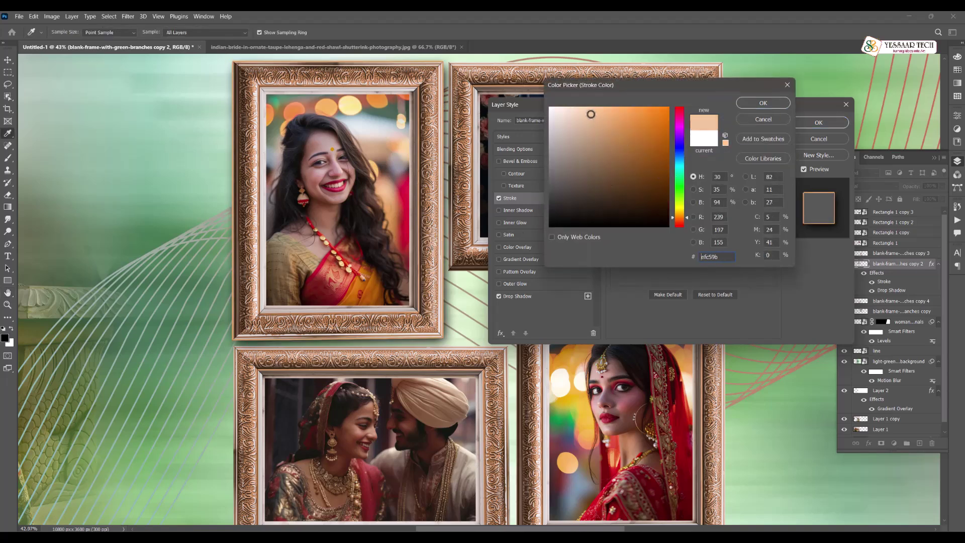
click(774, 103)
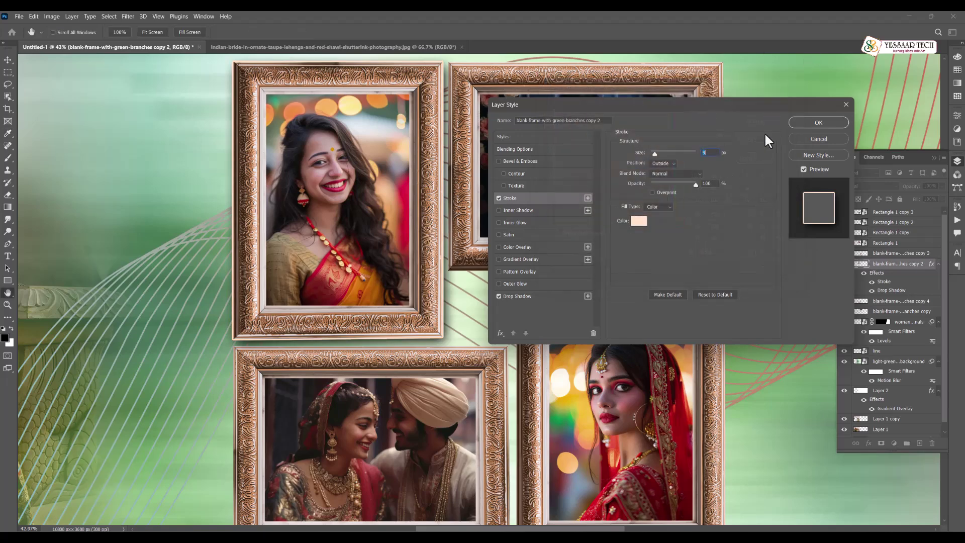
click(810, 123)
Copy the upper-left frame's layer style and paste it onto the other three frame layers
right_click(897, 264)
click(828, 351)
click(900, 311)
ctrl+click(899, 253)
ctrl+click(899, 301)
right_click(895, 253)
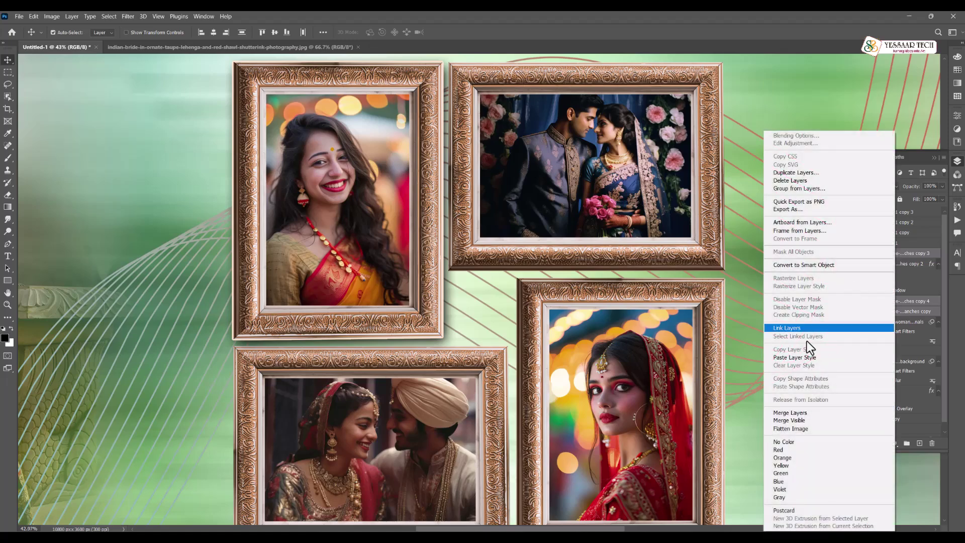
click(801, 357)
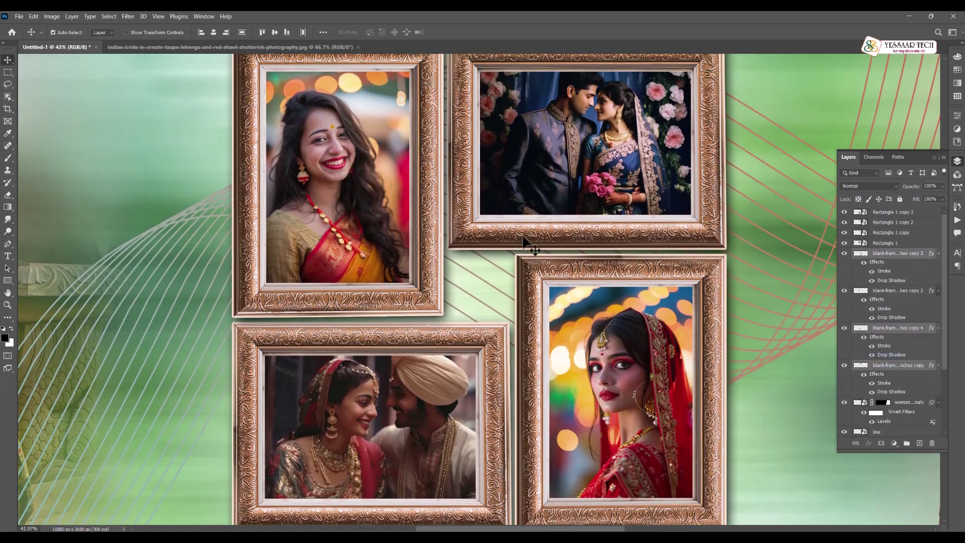
Merge a duplicate of the large bride portrait down into one layer and duplicate the merged portrait
key(super)
key(super)
scroll(573, 178, down, 7)
drag(671, 188, 513, 254)
click(678, 272)
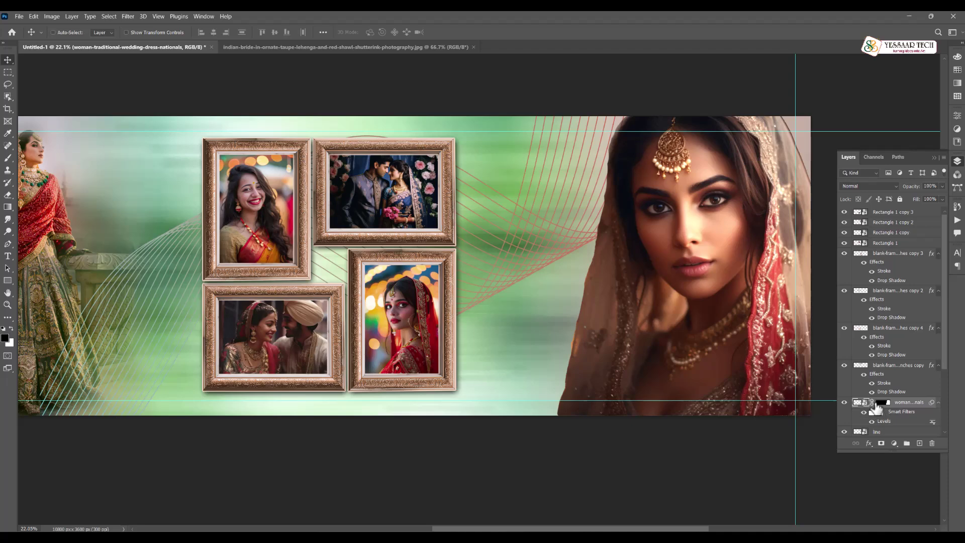
key(ctrl+j)
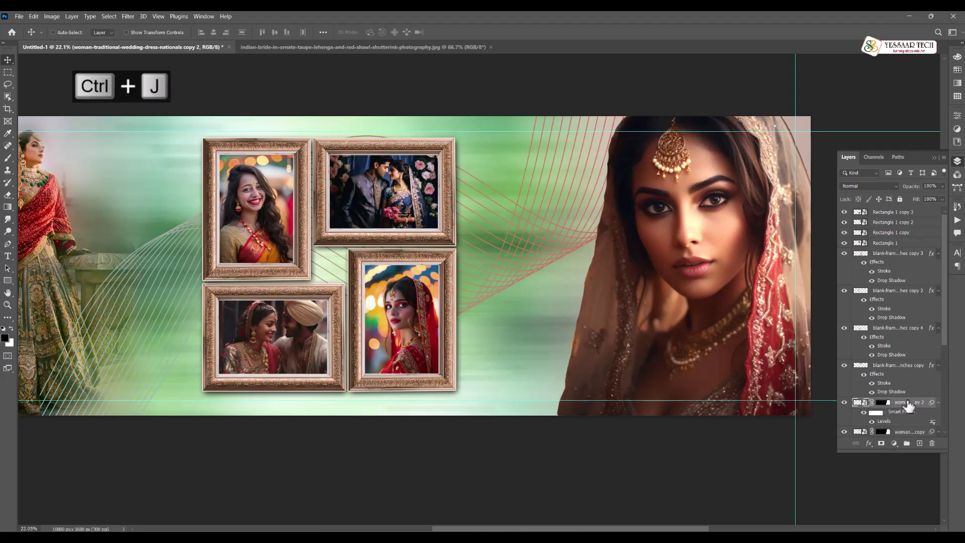
scroll(922, 421, down, 3)
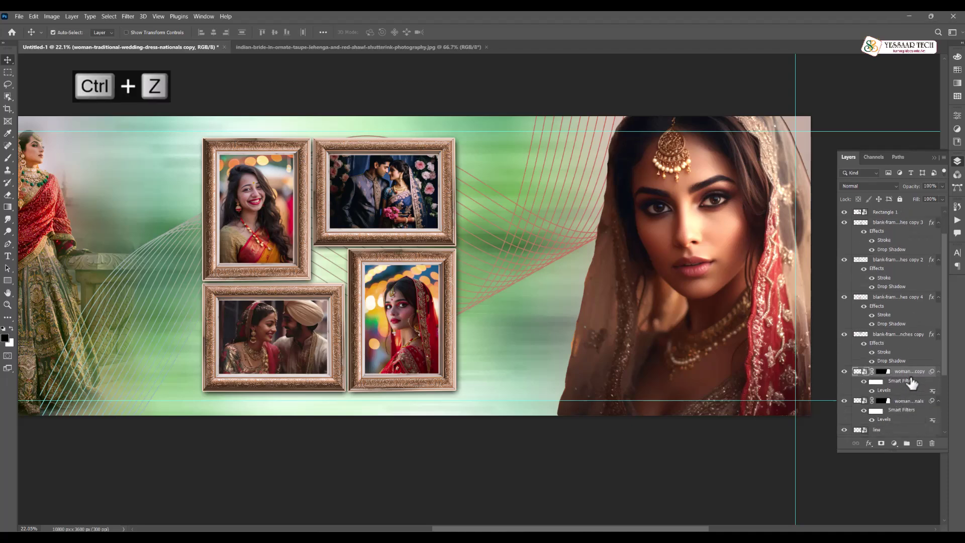
key(ctrl+e)
key(ctrl+j)
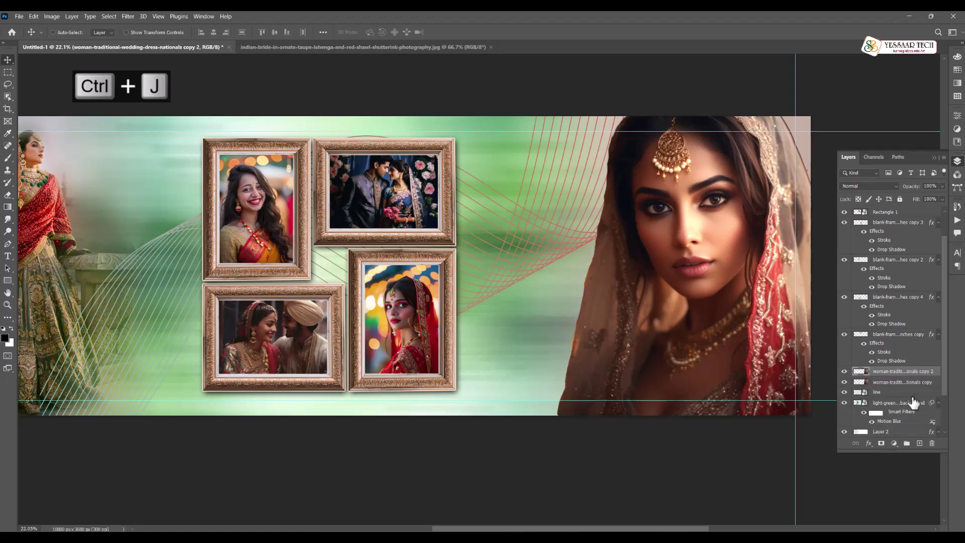
Apply a Gaussian Blur with a radius of 286.1 pixels to the top portrait copy
click(129, 15)
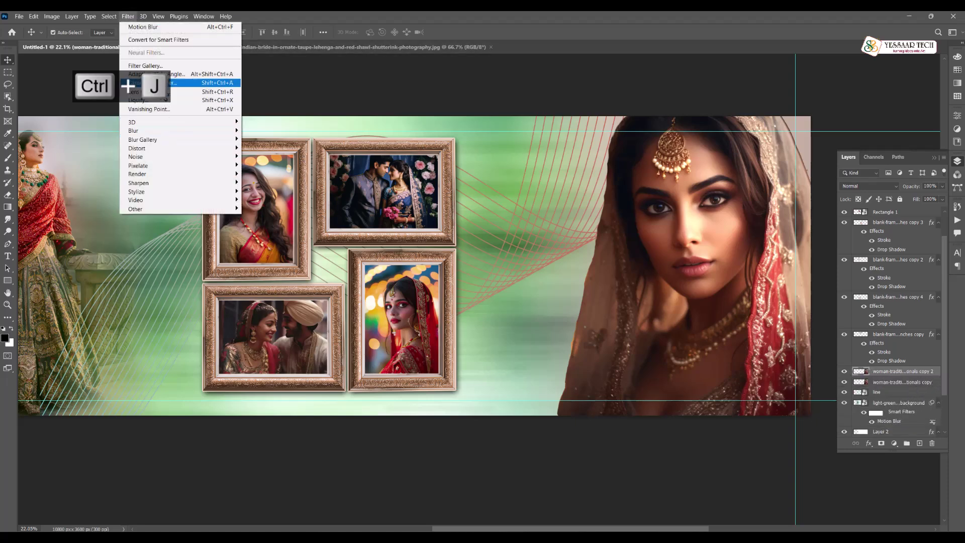
mouse_move(168, 134)
click(266, 165)
drag(759, 238, 771, 238)
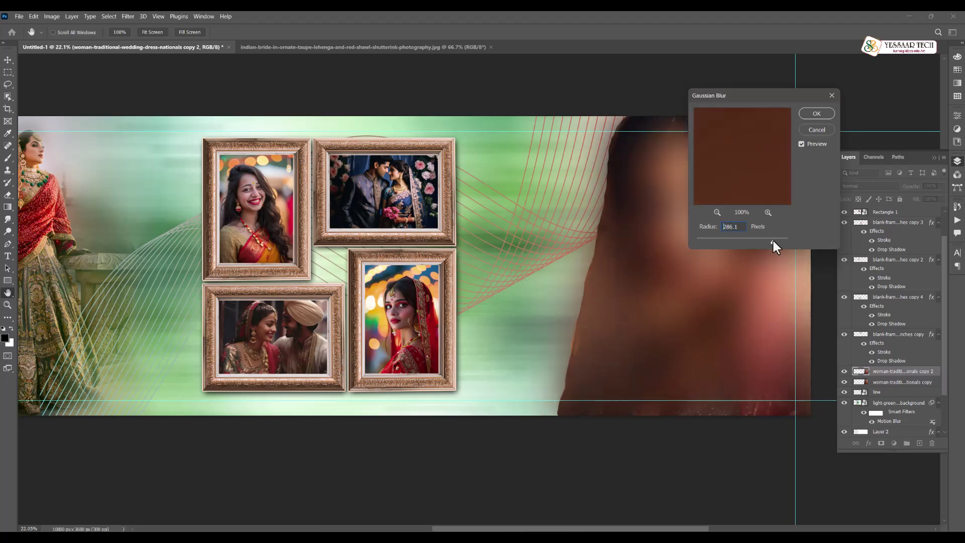
click(815, 113)
Enlarge the blurred portrait copy to about 206% so it spreads behind the frames
key(ctrl+t)
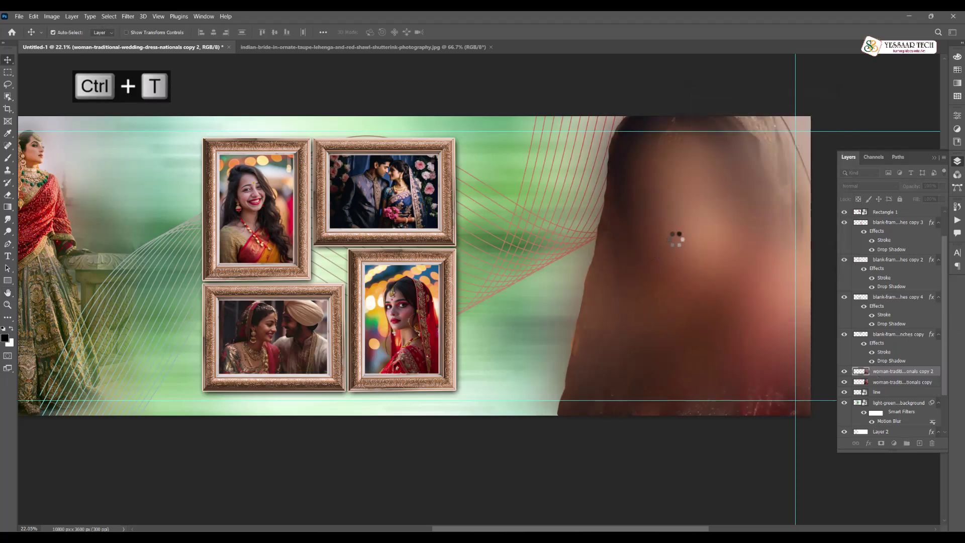
drag(498, 257, 273, 290)
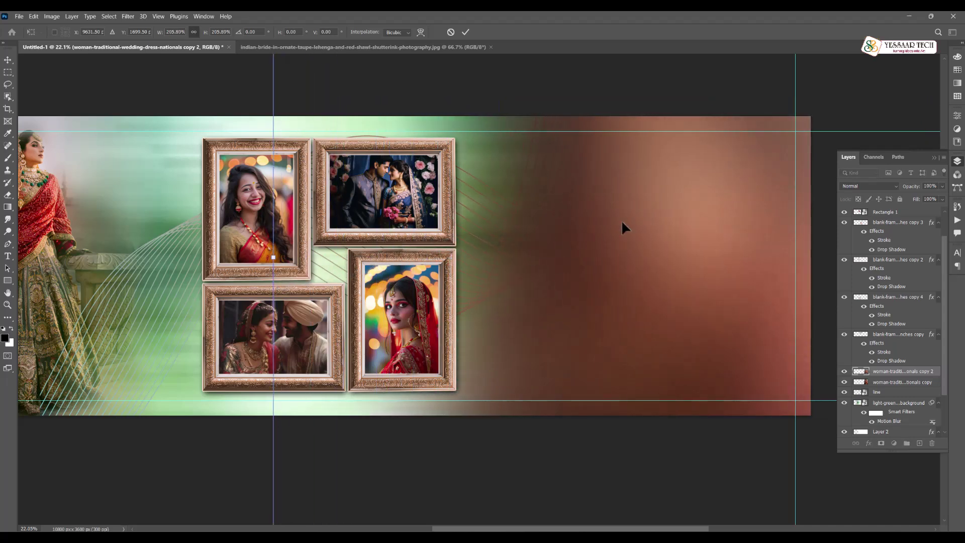
key(Return)
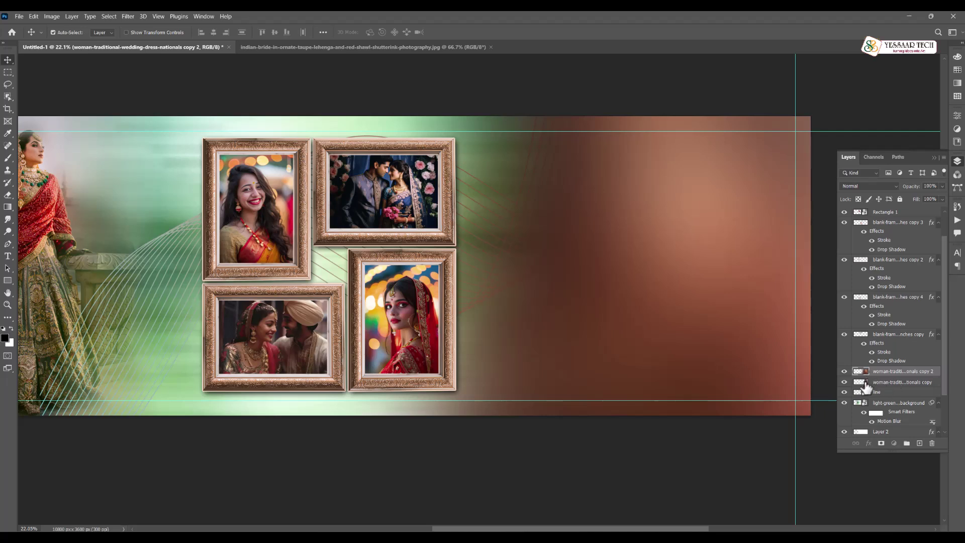
drag(865, 386, 866, 389)
key(ctrl+z)
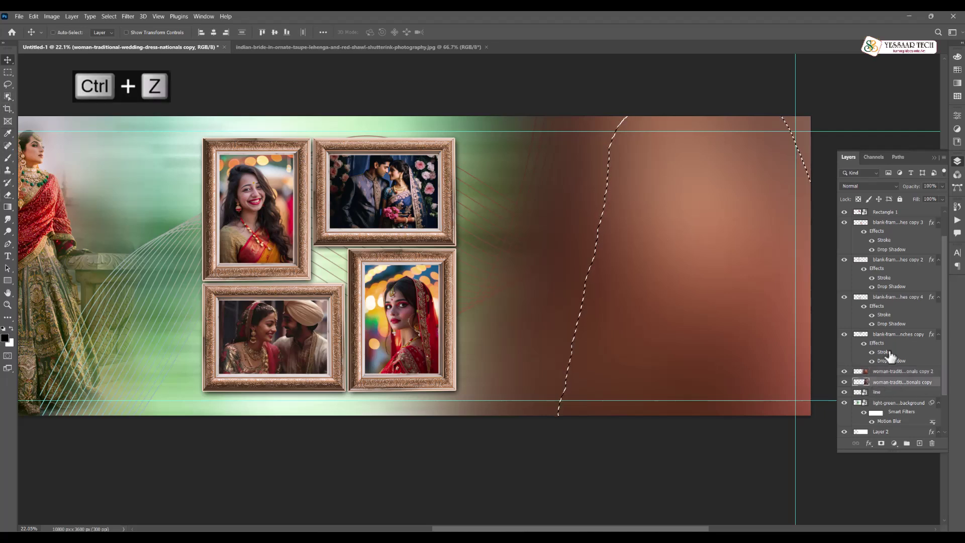
Erase the blurred copy over the bride's face with a large soft eraser brush
click(8, 196)
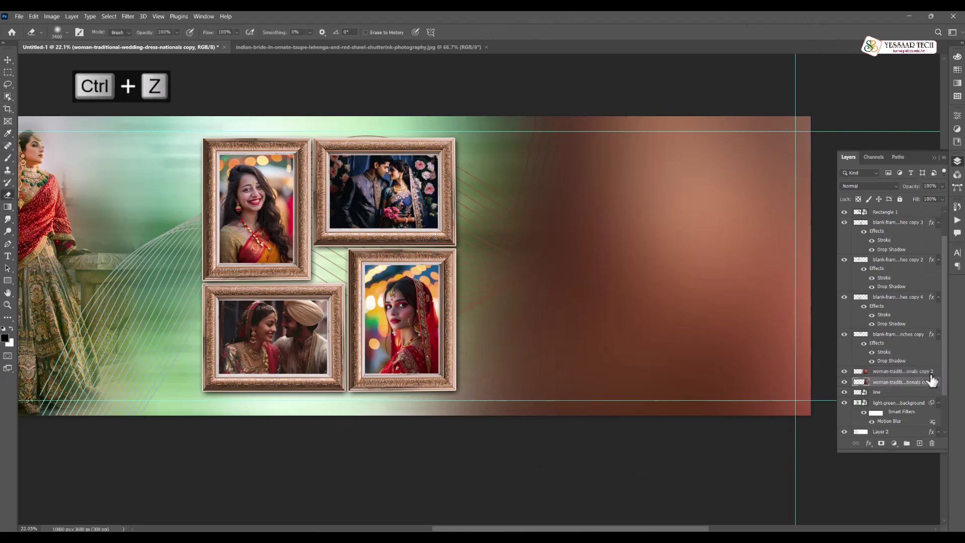
click(914, 371)
key(bracketleft)
key(bracketleft)
key(bracketleft)
key(bracketleft)
key(bracketleft)
click(709, 224)
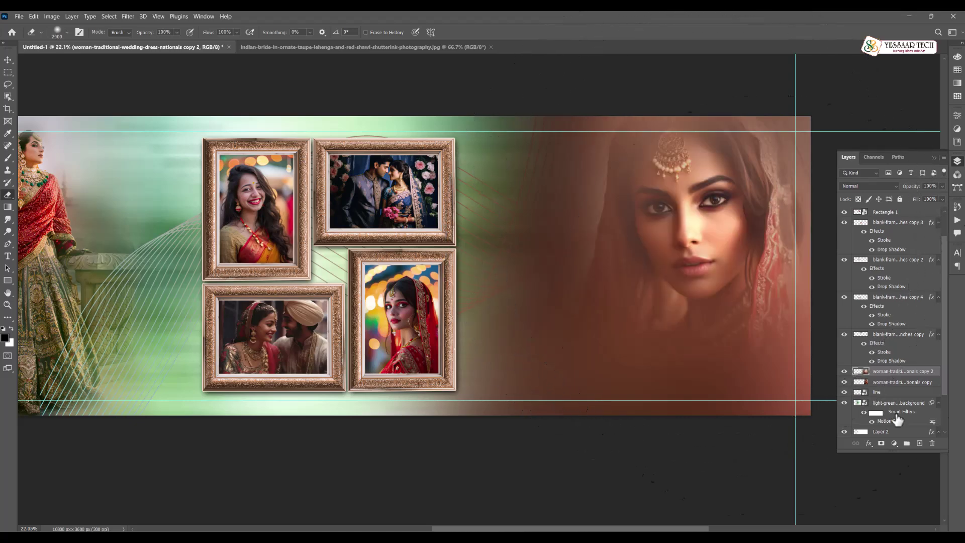
click(709, 311)
click(706, 233)
click(728, 207)
click(752, 223)
Undo the eraser strokes on the blurred copy and redo the earlier ones
key(ctrl+z)
key(ctrl+z)
key(ctrl+z)
key(ctrl+z)
key(ctrl+z)
key(ctrl+z)
drag(691, 222, 532, 222)
key(ctrl+shift+z)
key(ctrl+shift+z)
key(ctrl+shift+z)
key(ctrl+shift+z)
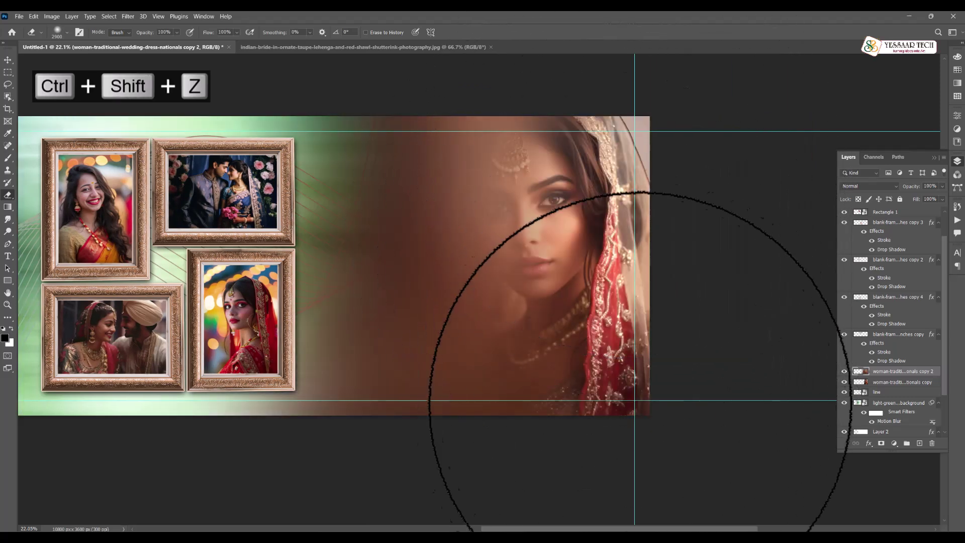
Erase more of the blurred copy over the bride's face, jewellery and neck, reducing the eraser brush size
click(555, 217)
key(bracketleft)
key(bracketleft)
key(bracketleft)
key(bracketleft)
key(bracketleft)
key(bracketleft)
key(bracketleft)
click(539, 236)
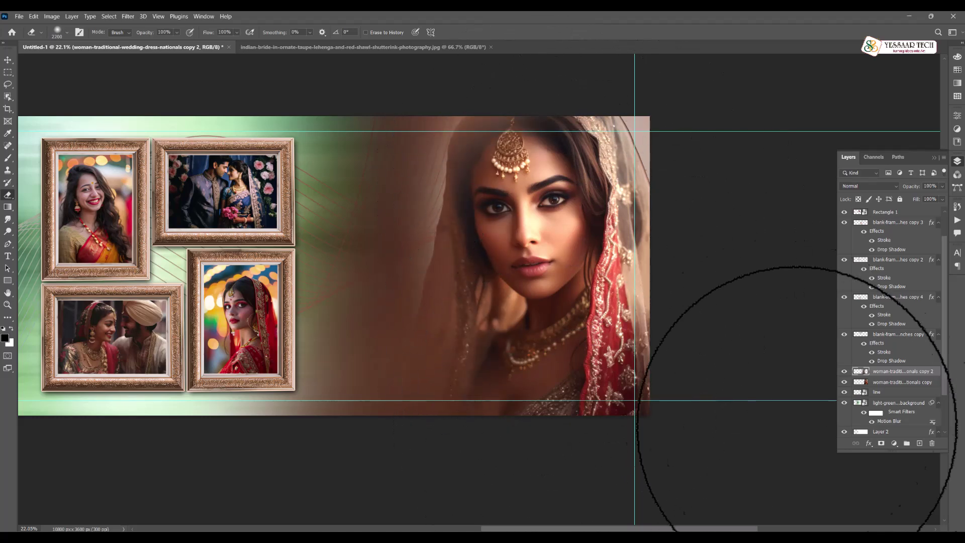
Delete the enlarged blurred portrait copy
click(8, 61)
scroll(526, 193, down, 3)
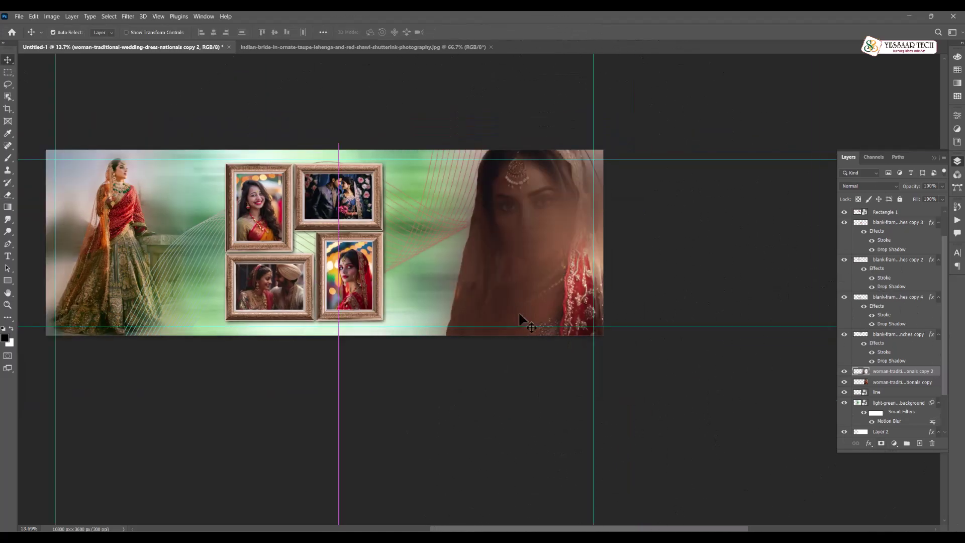
key(Delete)
scroll(531, 245, up, 3)
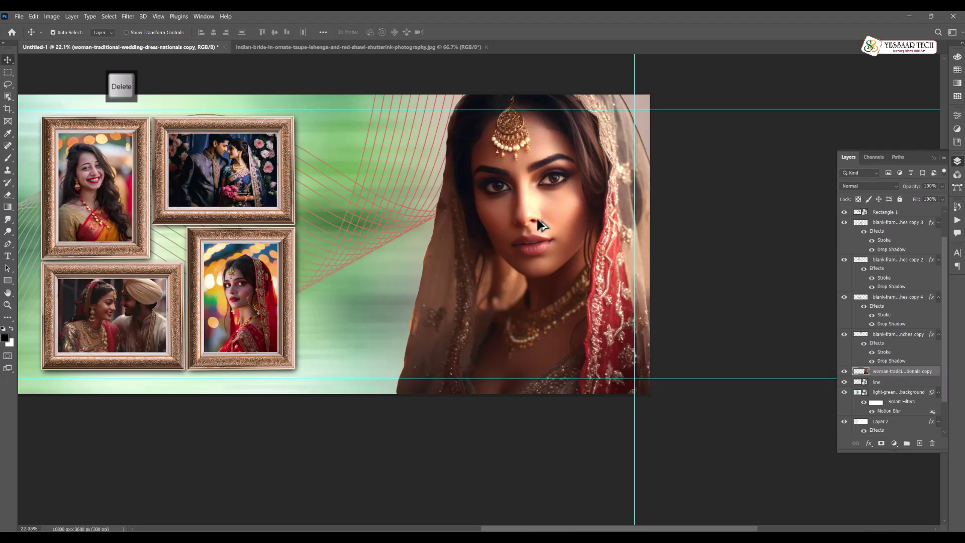
Replace the large portrait layer with a newly embedded woman-traditional-wedding-dress-nationals.jpg, positioned at the spread's right end
mouse_move(556, 215)
mouse_down()
mouse_move(570, 214)
mouse_move(546, 215)
mouse_up()
scroll(547, 218, down, 3)
drag(304, 213, 410, 215)
drag(481, 220, 461, 227)
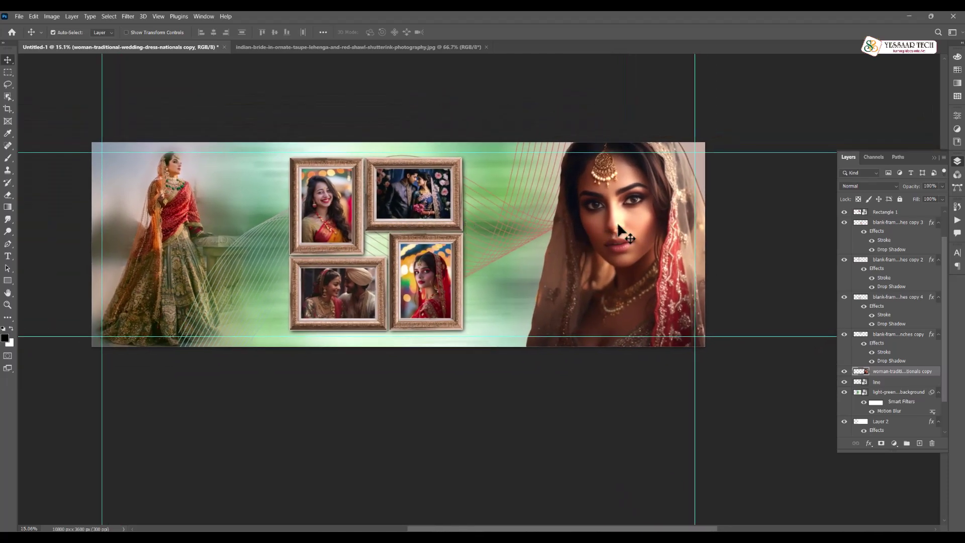
key(Delete)
click(19, 16)
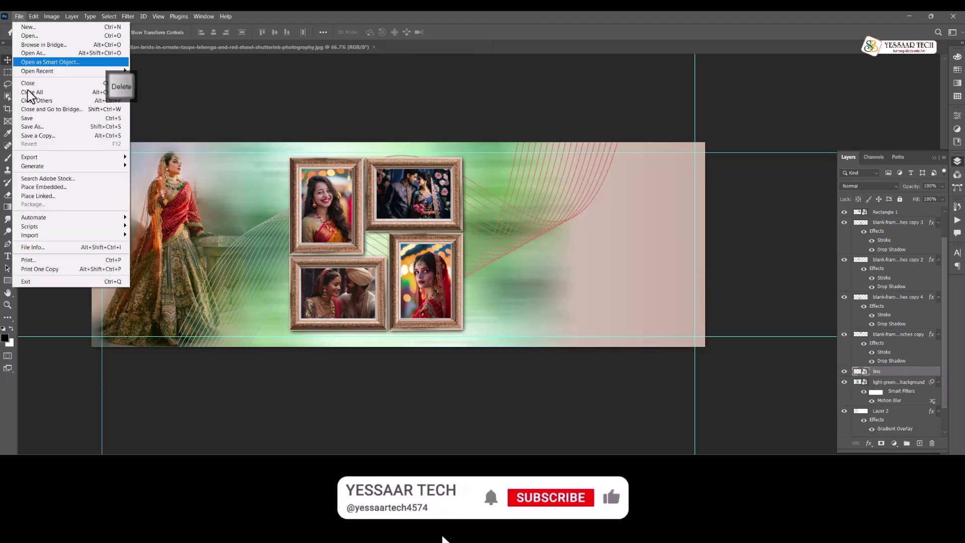
click(59, 189)
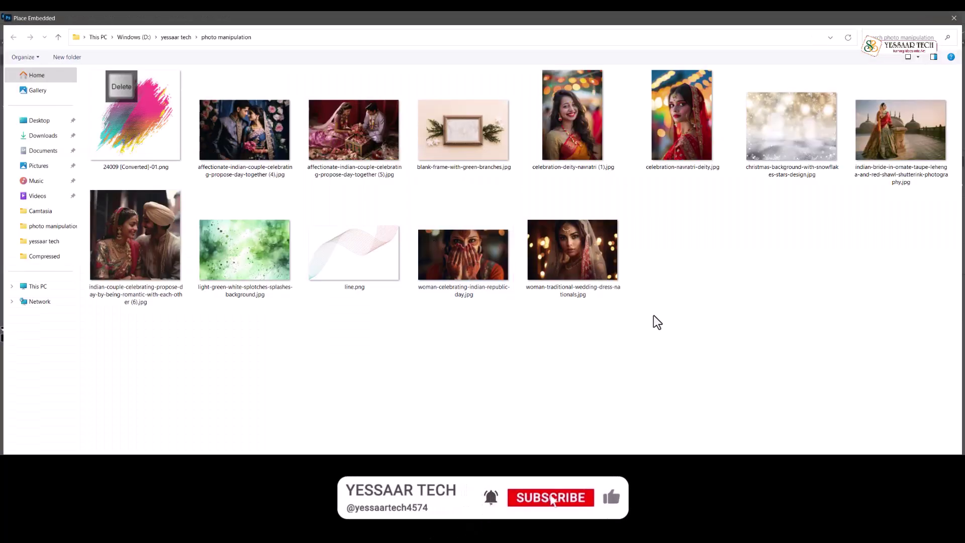
double_click(595, 262)
drag(459, 247, 654, 251)
key(Return)
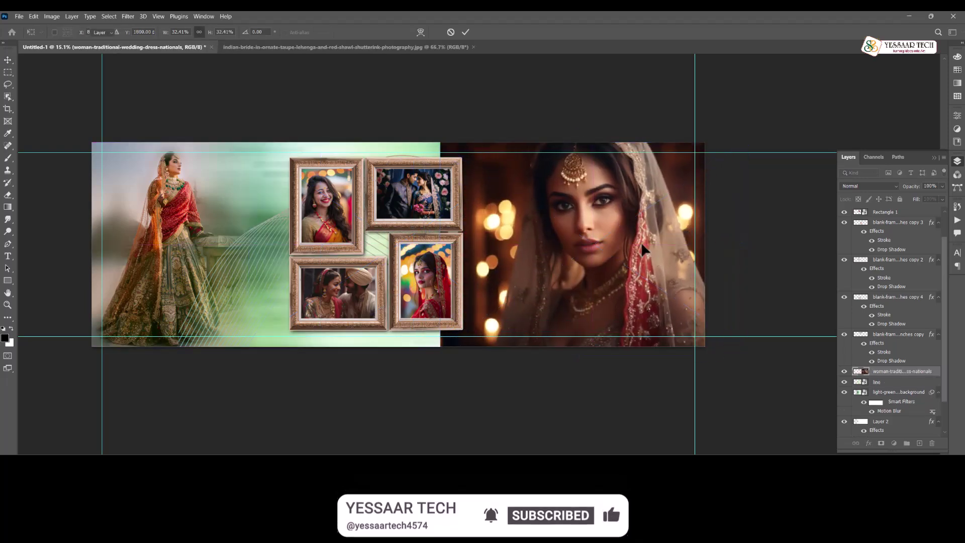
Duplicate the placed portrait and apply a Gaussian Blur to the copy
key(ctrl+j)
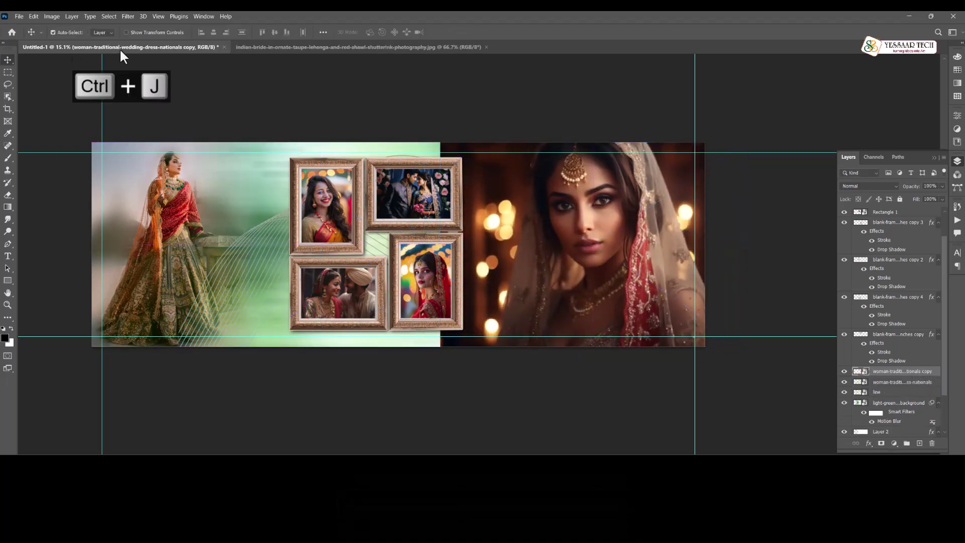
click(128, 17)
mouse_move(151, 130)
click(266, 165)
click(814, 114)
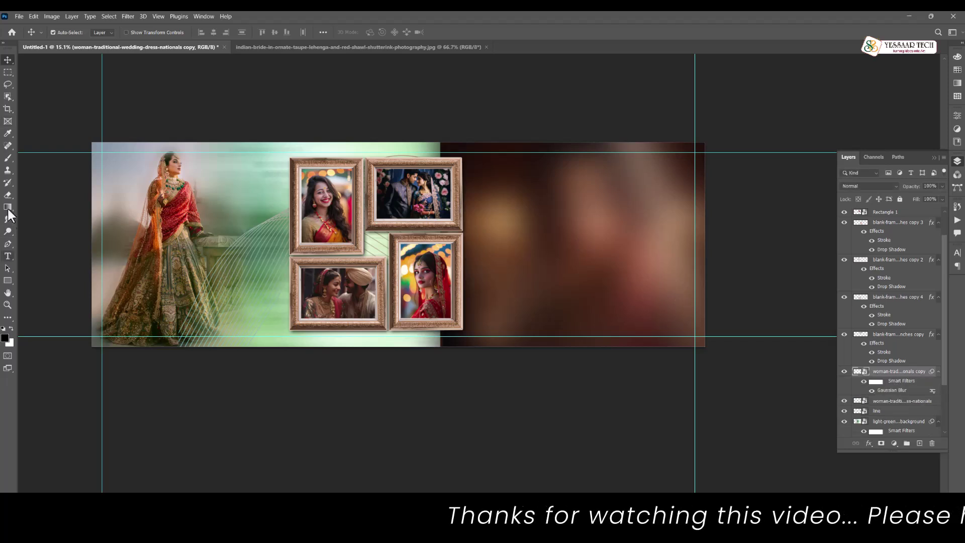
Rasterize the blurred copy and erase it over the bride's face, neck and veil to reveal the sharp portrait
key(e)
right_click(908, 372)
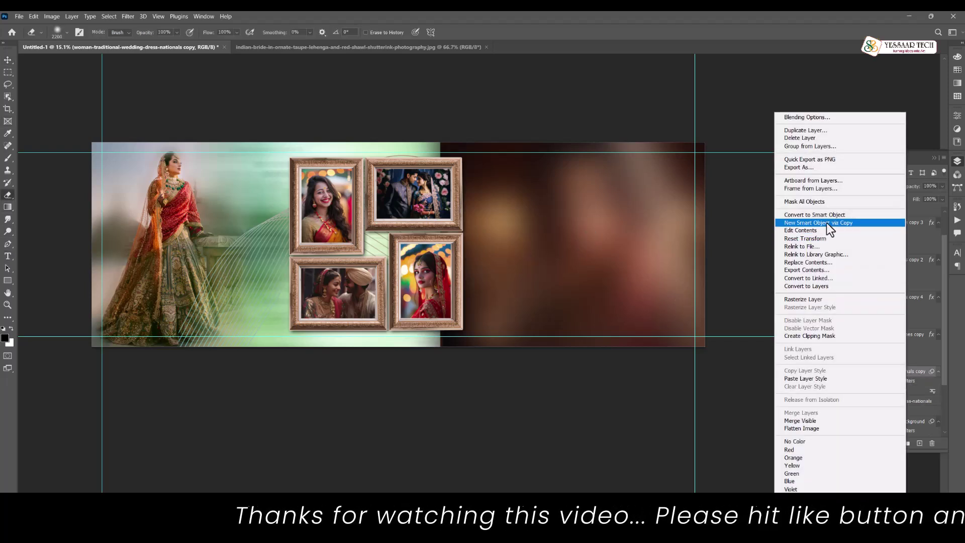
click(827, 299)
mouse_move(610, 231)
mouse_down()
mouse_move(590, 219)
mouse_move(606, 271)
mouse_move(622, 260)
mouse_move(627, 198)
mouse_move(651, 281)
mouse_move(647, 302)
mouse_move(604, 283)
mouse_move(581, 297)
mouse_up()
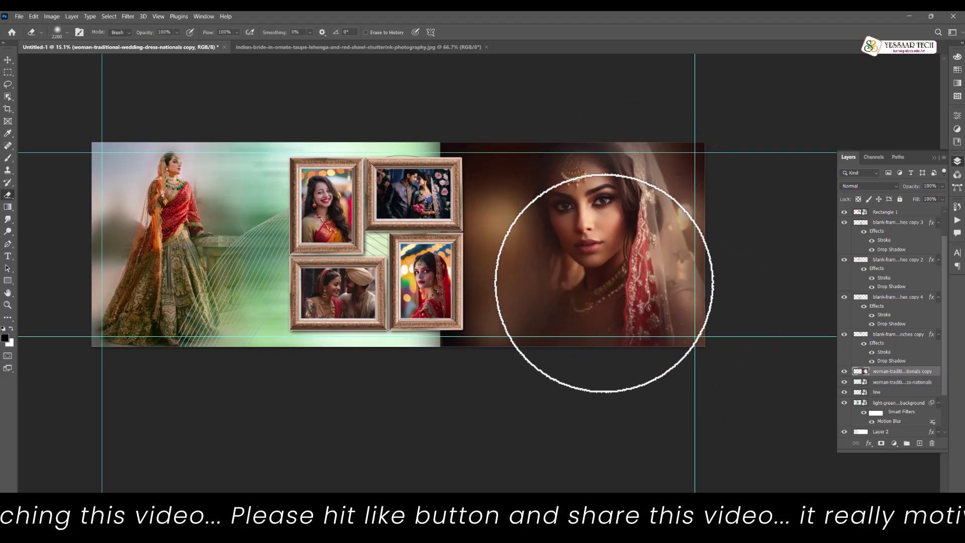
click(6, 61)
Draw a closed Pen path around the large portrait with an inward-curved edge facing the frames and convert it to a selection
scroll(582, 249, up, 2)
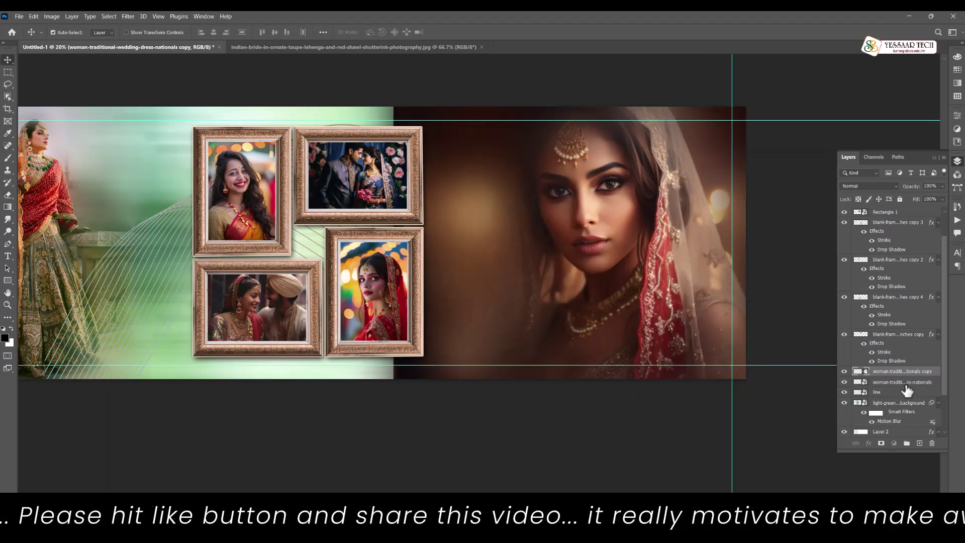
shift+click(905, 382)
scroll(109, 214, down, 1)
click(8, 280)
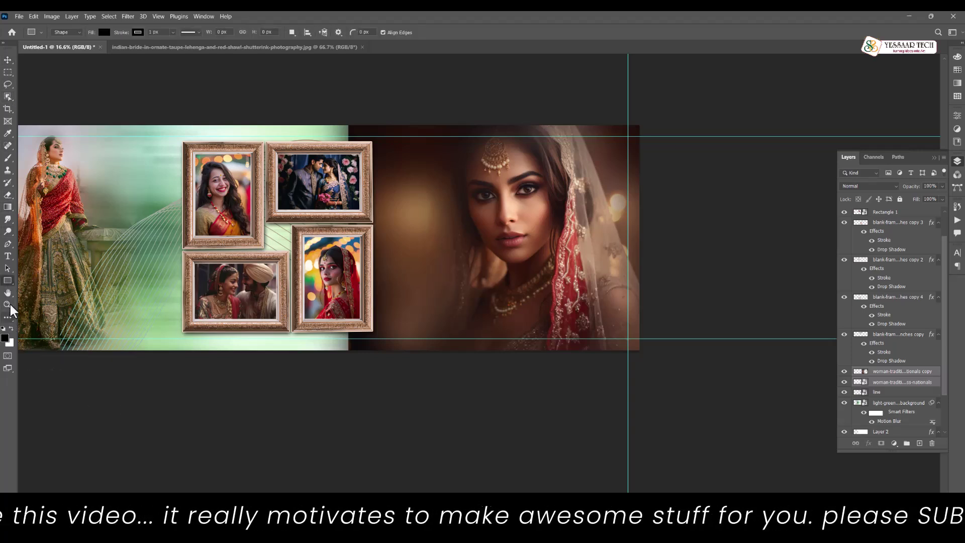
click(8, 245)
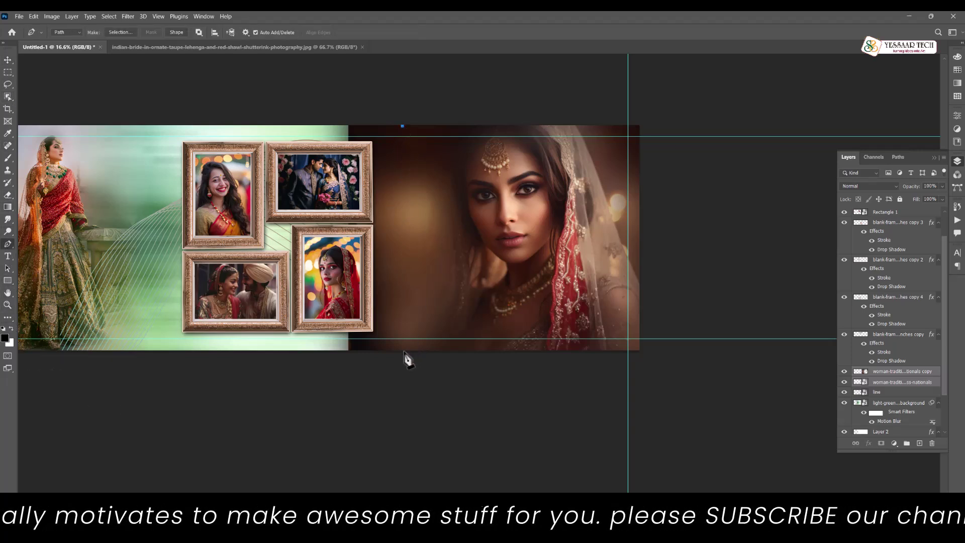
drag(334, 461, 336, 488)
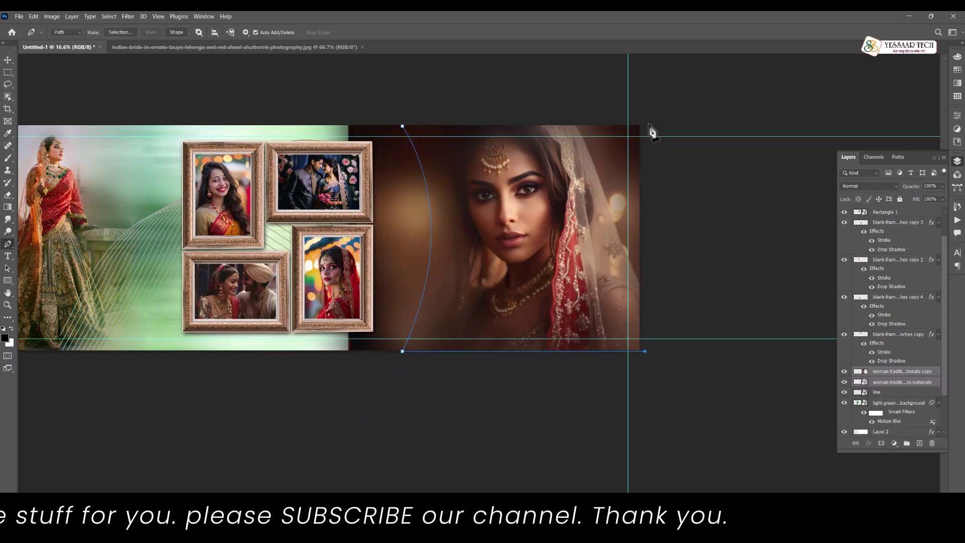
key(ctrl+Return)
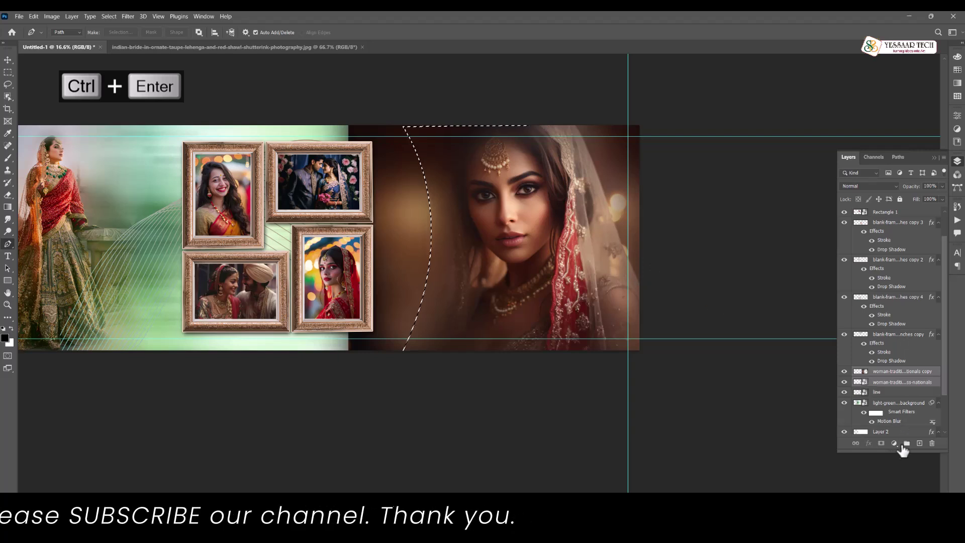
Merge the two large portrait layers, mask the result with the curved selection and enlarge it to about 108%
click(899, 373)
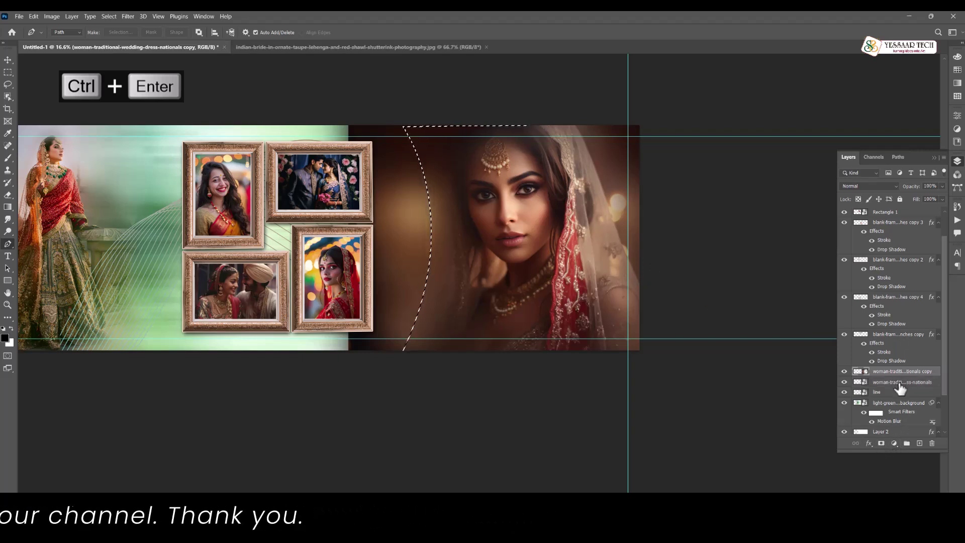
shift+click(899, 383)
key(ctrl+e)
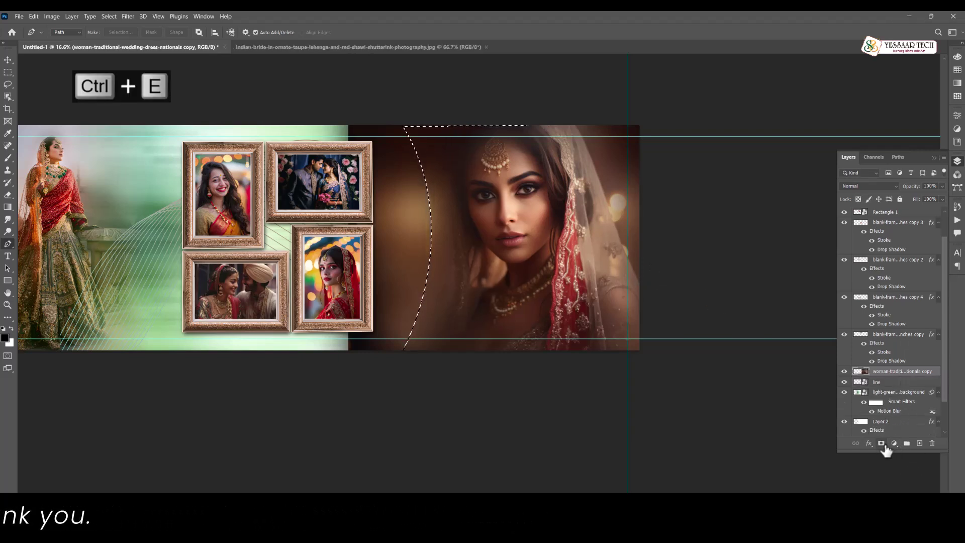
click(882, 444)
key(ctrl+t)
drag(493, 123, 502, 115)
Reorder the merged portrait directly beneath the blurred green background layer and disable its layer mask
key(p)
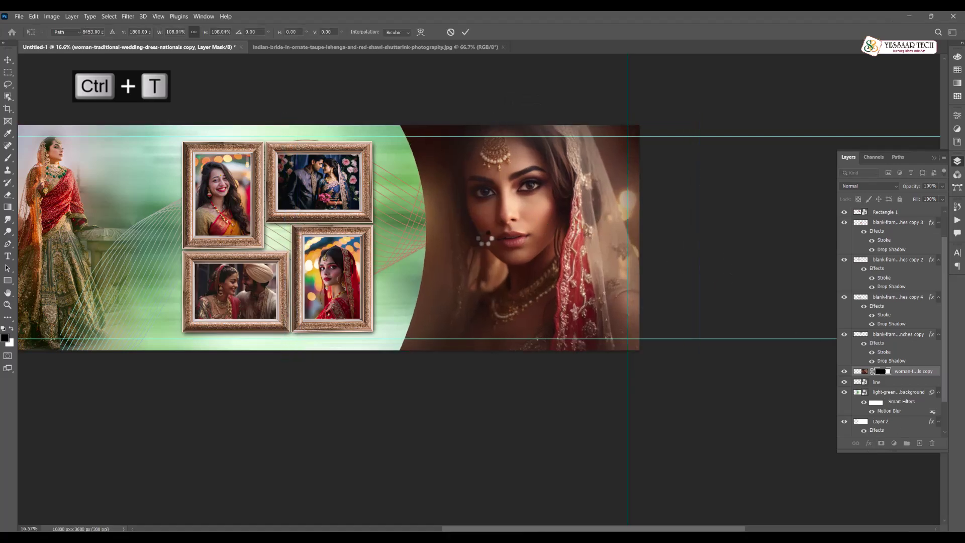
scroll(488, 238, up, 3)
scroll(457, 224, down, 2)
click(467, 220)
key(ctrl+shift+bracketleft)
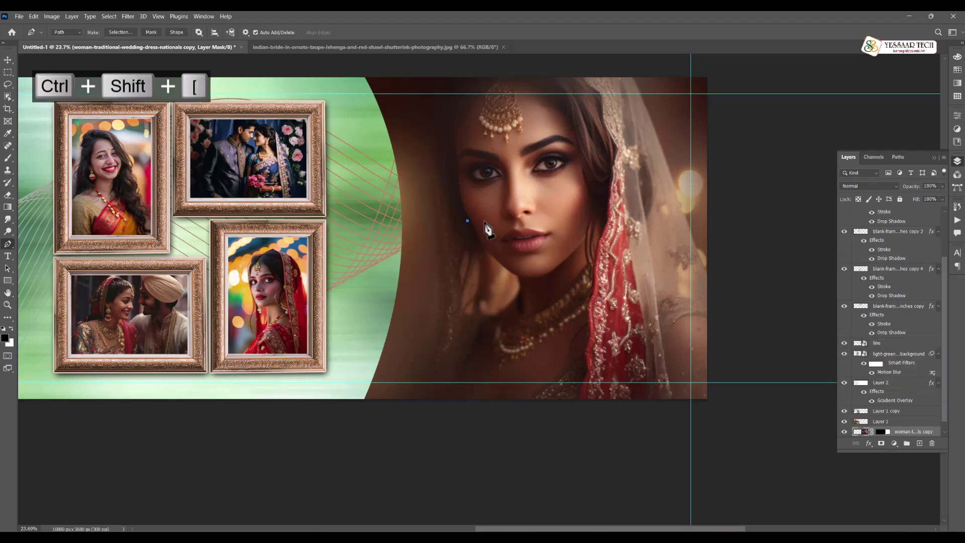
key(ctrl+bracketright)
key(ctrl+bracketright)
key(ctrl+bracketright)
key(ctrl+bracketright)
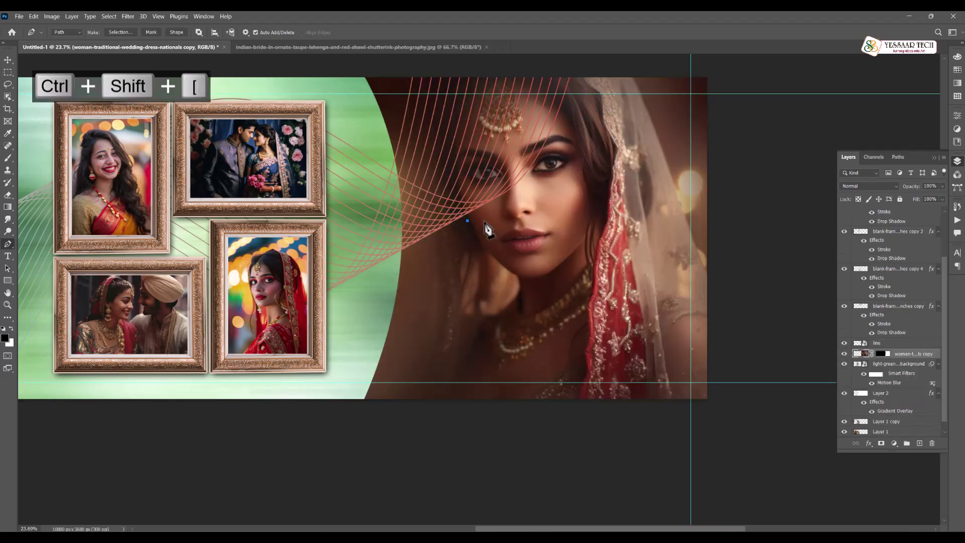
key(ctrl+bracketleft)
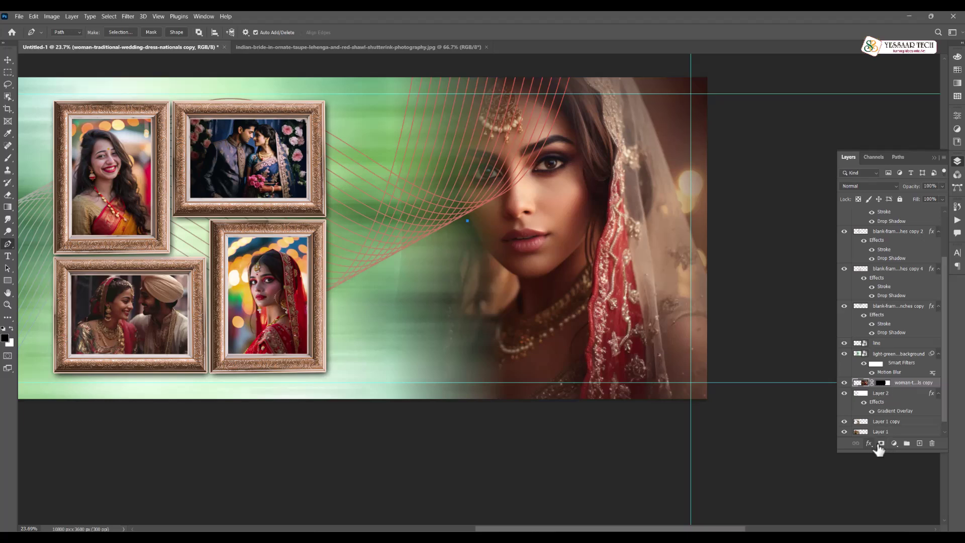
right_click(883, 385)
click(900, 421)
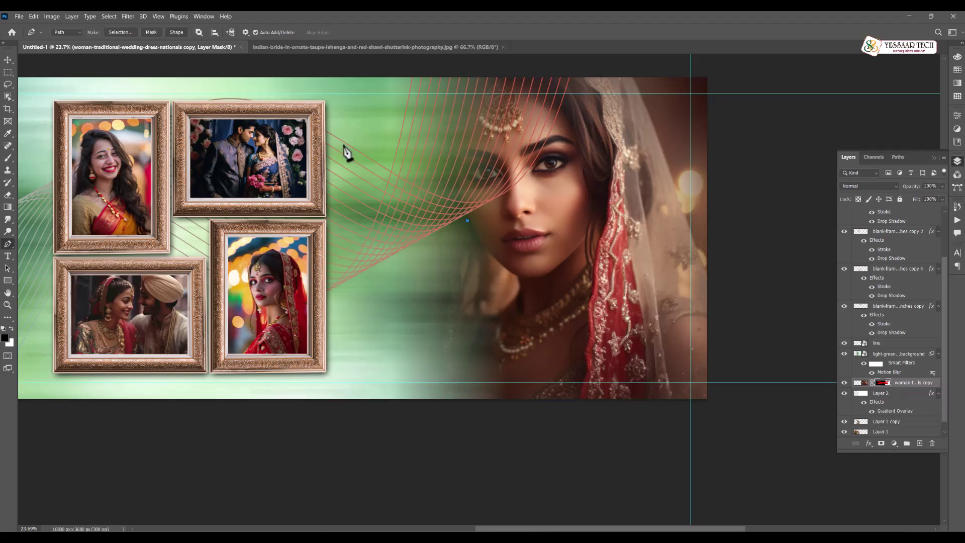
Try to free-transform the wavy lines layer
click(6, 61)
scroll(564, 250, down, 5)
scroll(568, 251, up, 3)
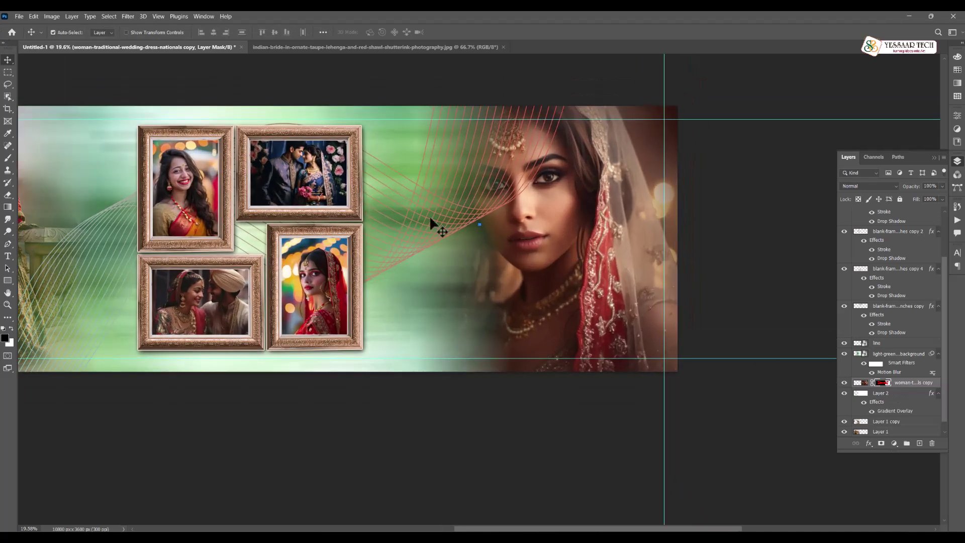
click(453, 203)
scroll(459, 204, down, 2)
key(ctrl+t)
click(487, 216)
key(ctrl+t)
click(488, 216)
drag(172, 206, 189, 215)
key(ctrl+t)
click(490, 217)
Rasterize the wavy lines layer and delete the stray path point on the portrait
right_click(897, 344)
click(798, 297)
key(ctrl+t)
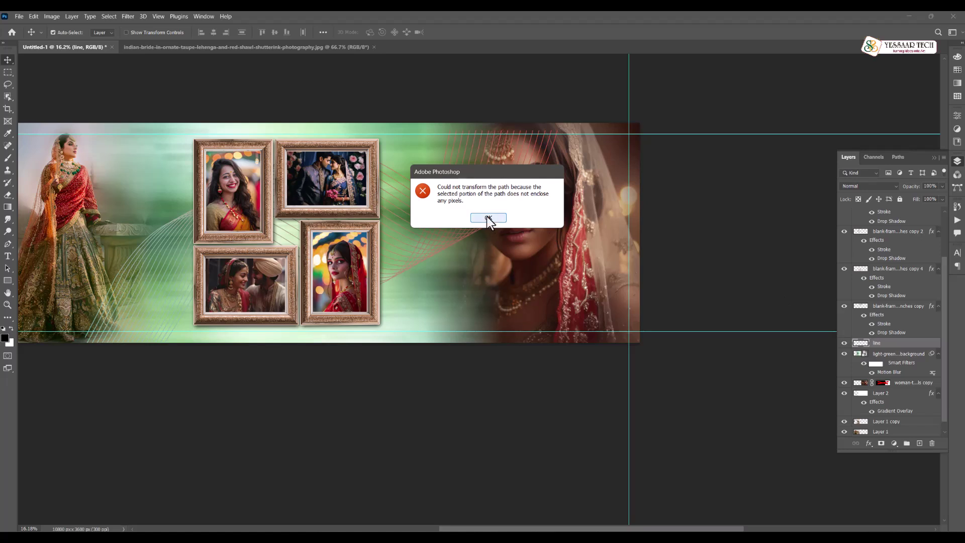
click(488, 217)
key(Delete)
Free-transform the wavy lines, shifting them upward so the curves arch above the photo frames
key(ctrl+t)
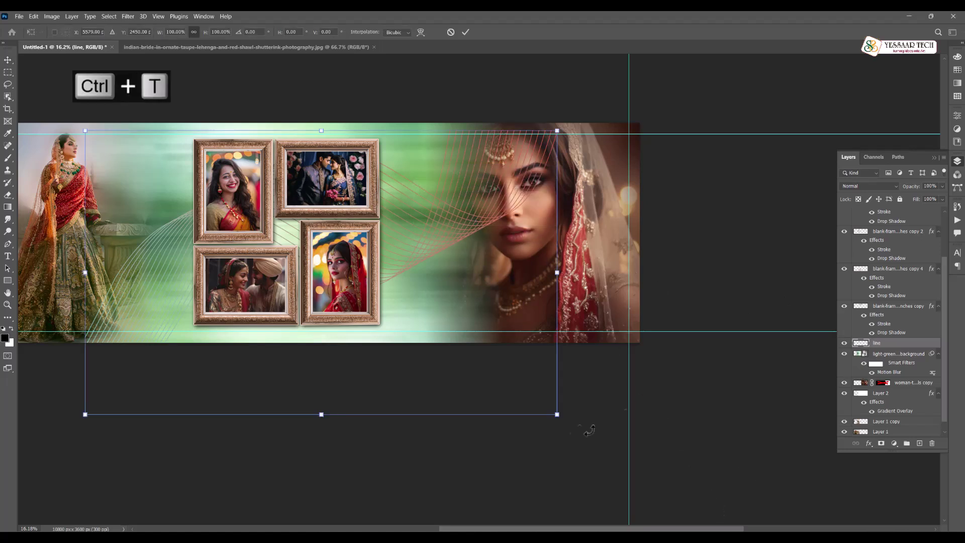
drag(577, 400, 542, 370)
drag(428, 229, 405, 195)
key(Return)
drag(438, 251, 487, 267)
key(ctrl+z)
drag(508, 235, 527, 249)
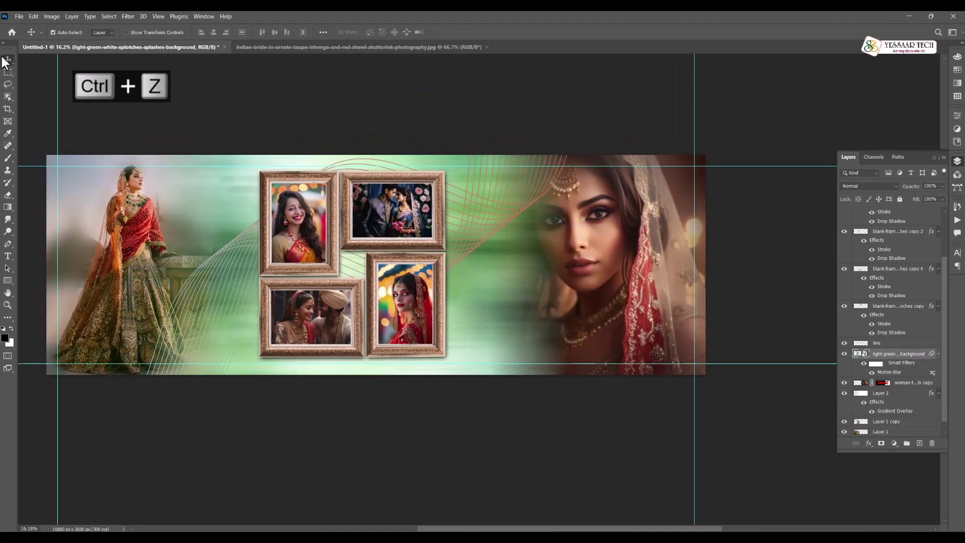
drag(578, 320, 568, 330)
Add placeholder text between the frames and the large portrait and enlarge it to about 107 pt
scroll(566, 349, up, 4)
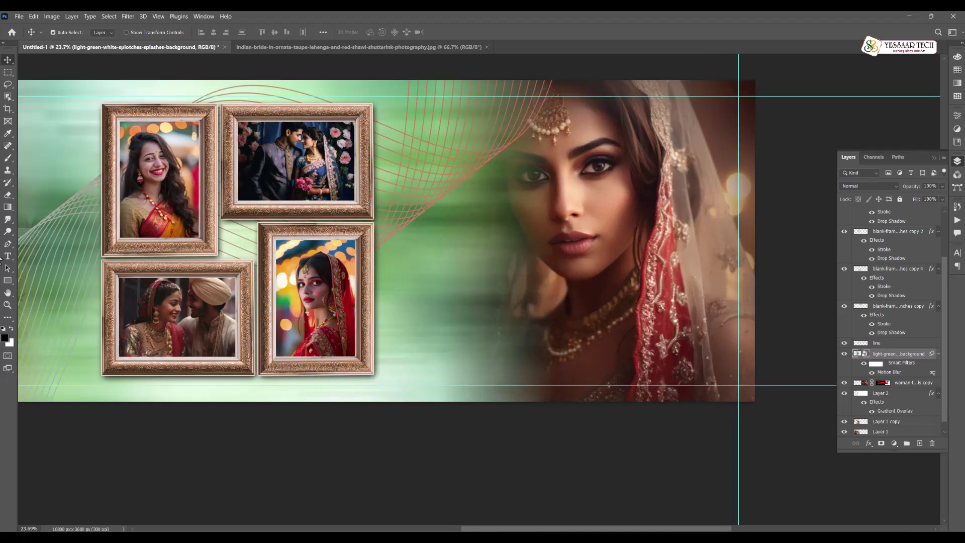
click(7, 255)
ctrl+click(830, 488)
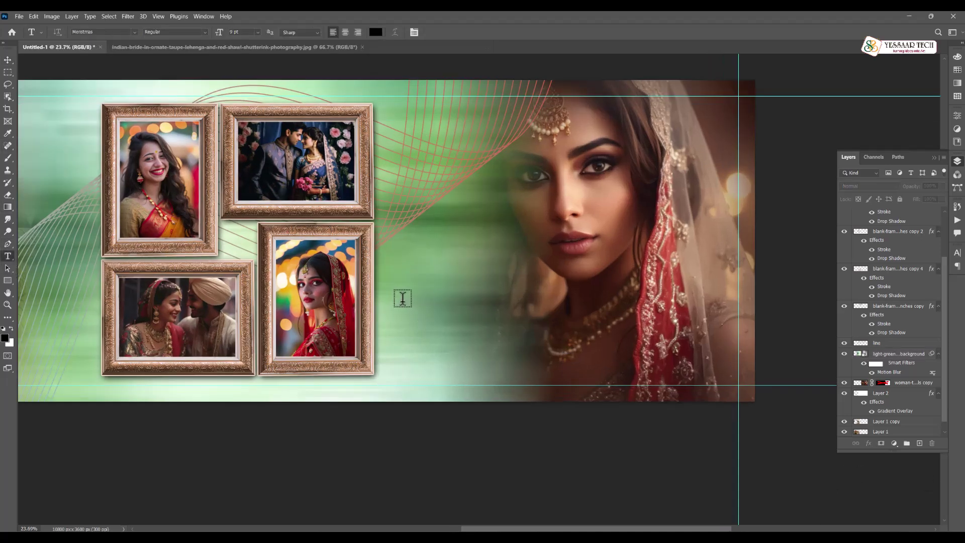
click(416, 298)
key(ctrl+t)
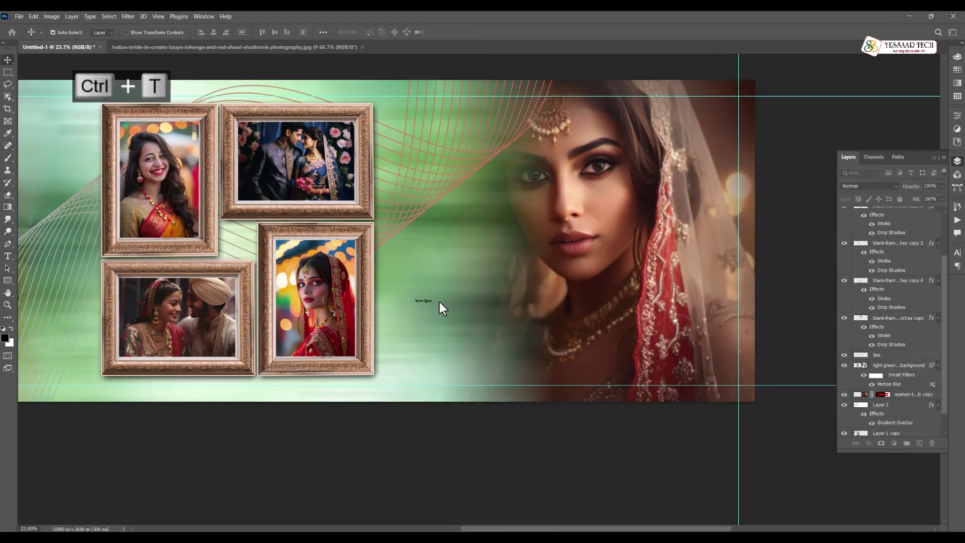
drag(437, 301, 525, 245)
key(Return)
drag(485, 305, 532, 308)
Replace the placeholder text with the bride's full name
double_click(533, 301)
text(Kalpana)
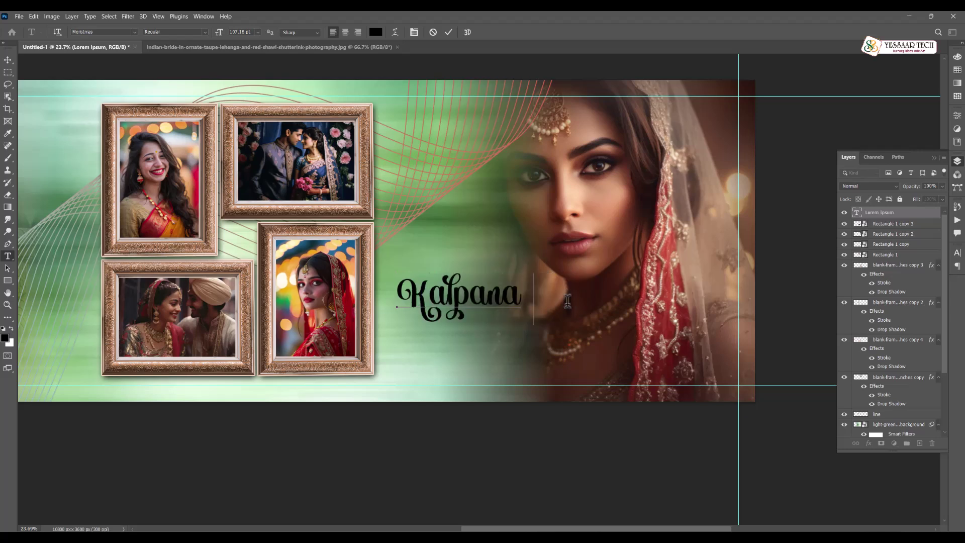
text( Rou)
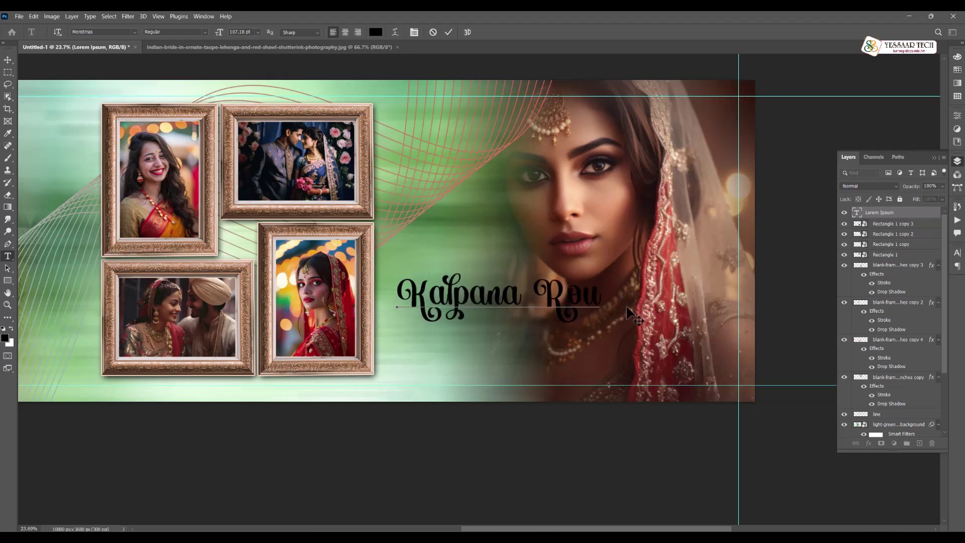
key(BackSpace)
key(BackSpace)
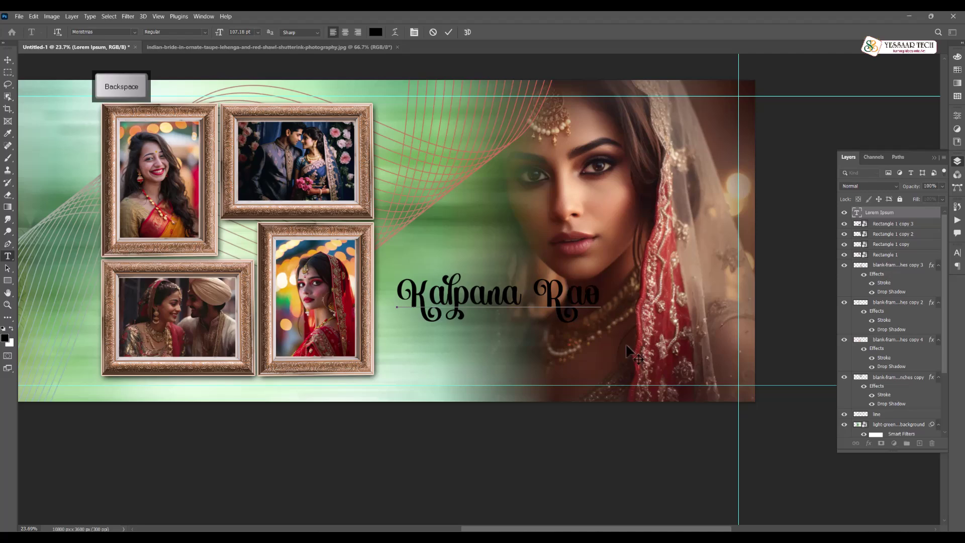
click(8, 60)
scroll(321, 247, down, 1)
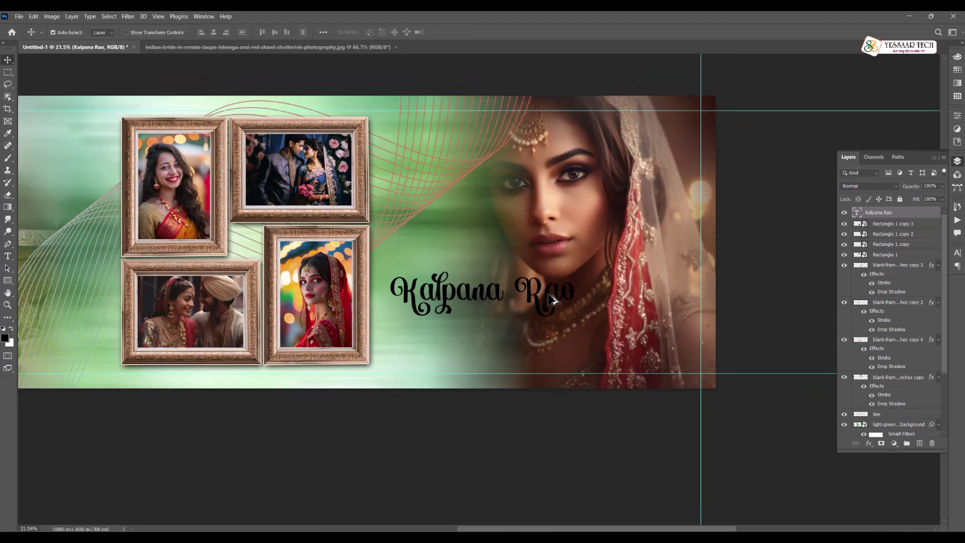
scroll(551, 297, up, 2)
Apply a white Color Overlay to the bride's name text layer
drag(482, 288, 498, 306)
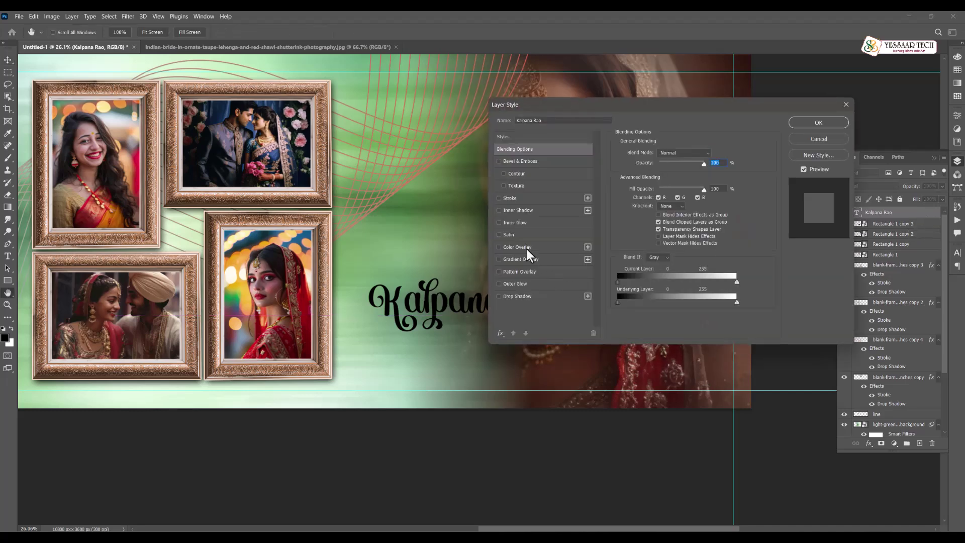
click(526, 247)
click(714, 156)
drag(593, 163, 528, 105)
click(739, 104)
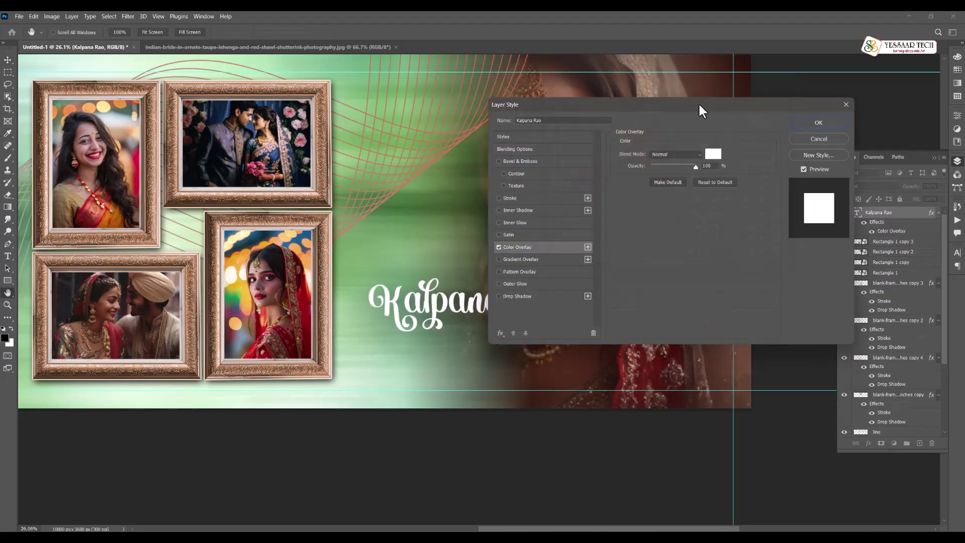
Add a black drop shadow to the name text with 19 px distance and 0 px size
drag(698, 103, 801, 104)
click(620, 296)
drag(771, 217, 763, 198)
click(924, 127)
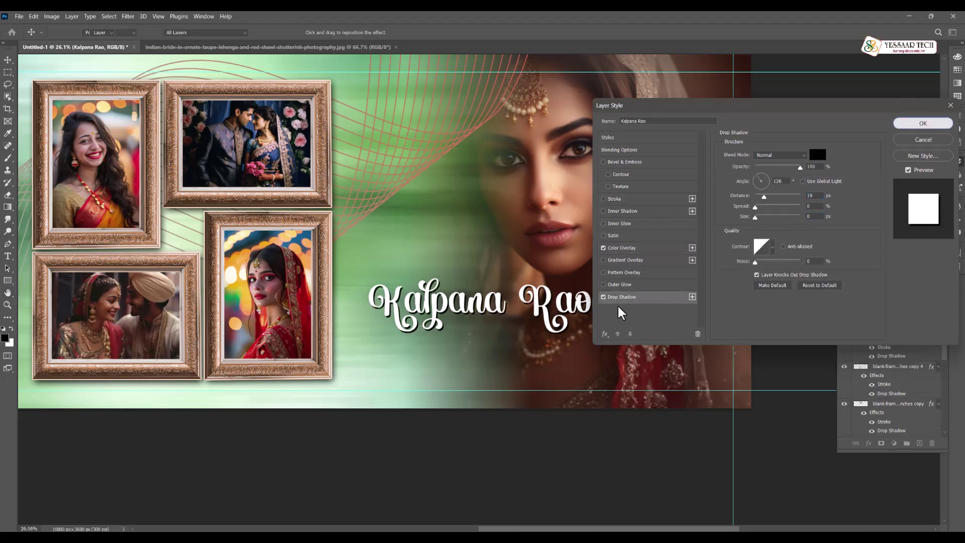
Move the name over the full-length bride's skirt, place a duplicate between frames and portrait, and clear the duplicate's text
scroll(535, 328, down, 4)
mouse_move(473, 324)
mouse_down()
mouse_move(632, 342)
mouse_move(626, 352)
mouse_move(209, 345)
mouse_move(217, 357)
mouse_move(630, 345)
mouse_move(634, 336)
mouse_move(524, 352)
mouse_up()
scroll(636, 336, up, 4)
double_click(555, 345)
key(BackSpace)
text(Wedding)
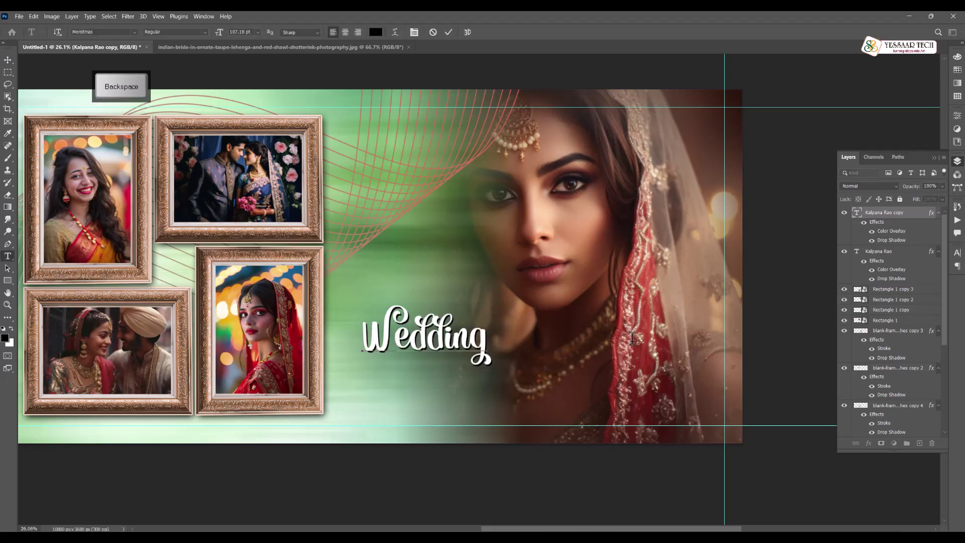
key(BackSpace)
key(BackSpace)
key(BackSpace)
key(BackSpace)
key(BackSpace)
key(BackSpace)
key(BackSpace)
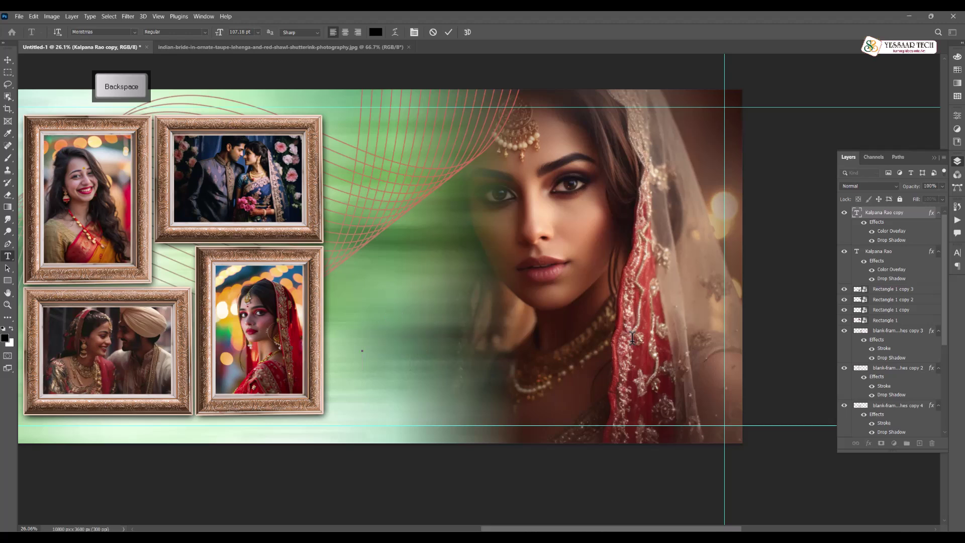
Enter "Save the Date" as the duplicate's text, shrink it to about 83 pt and place it beside the portrait's lower edge
text(Save the Date)
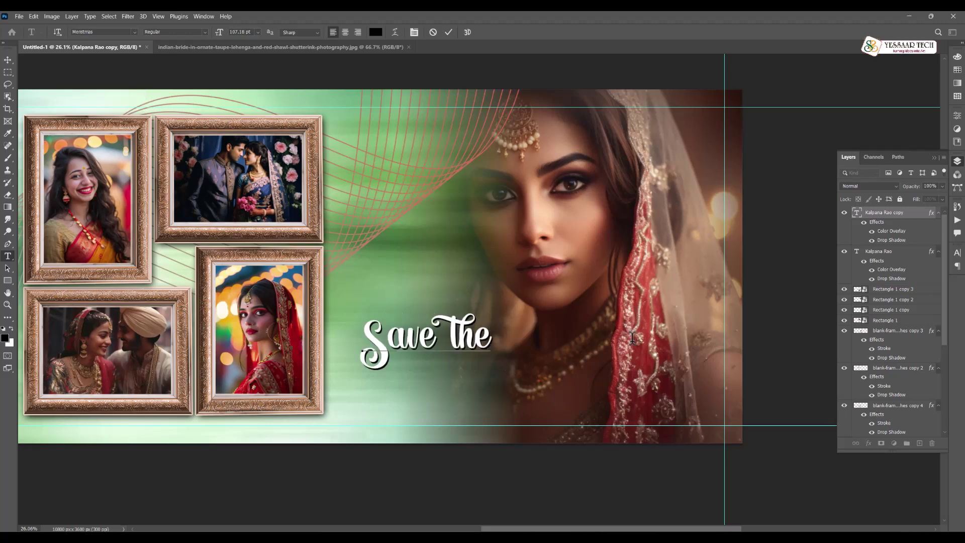
click(10, 63)
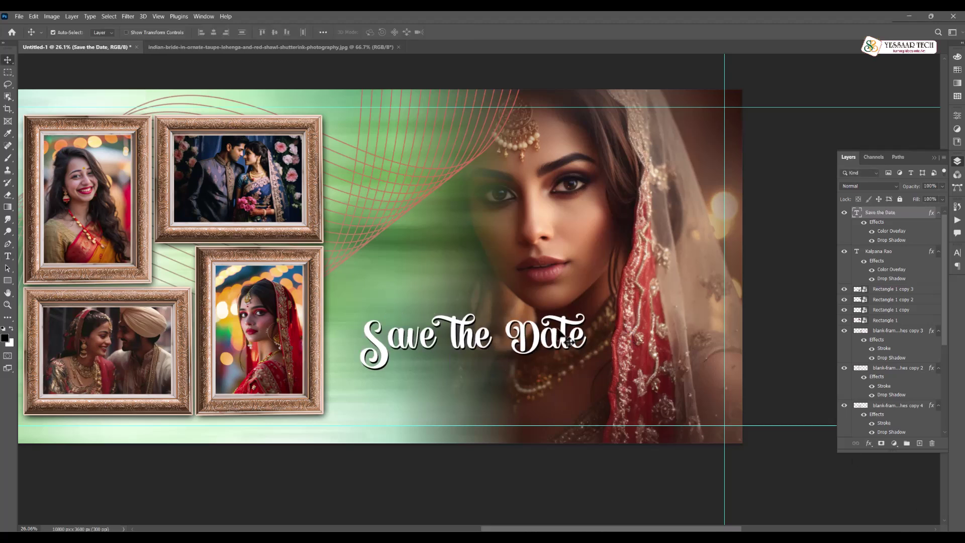
key(ctrl+t)
drag(586, 312, 511, 404)
key(Return)
Change a copy of the "Save the Date" text to "28 March 2025" in Montserrat SemiBold
double_click(510, 402)
text(28 March 2025)
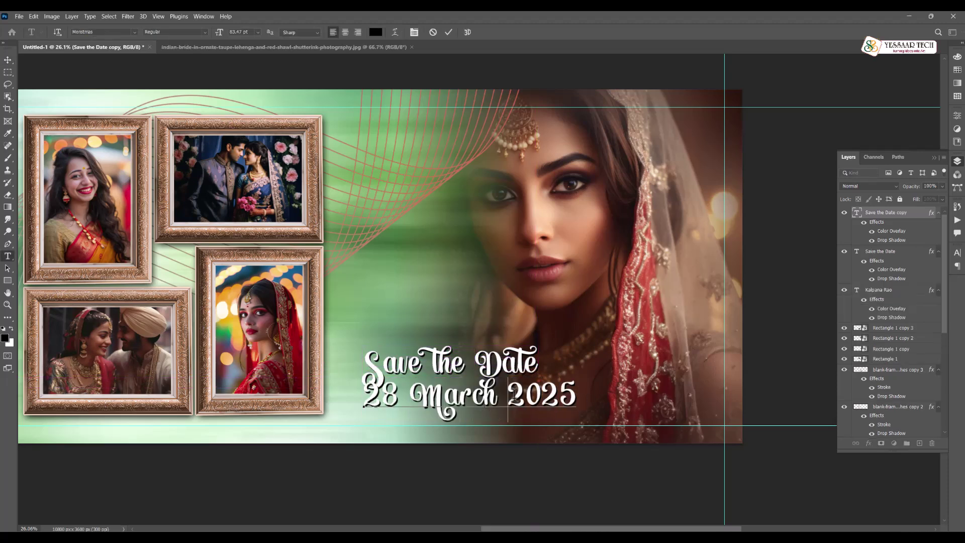
key(ctrl+a)
key(BackSpace)
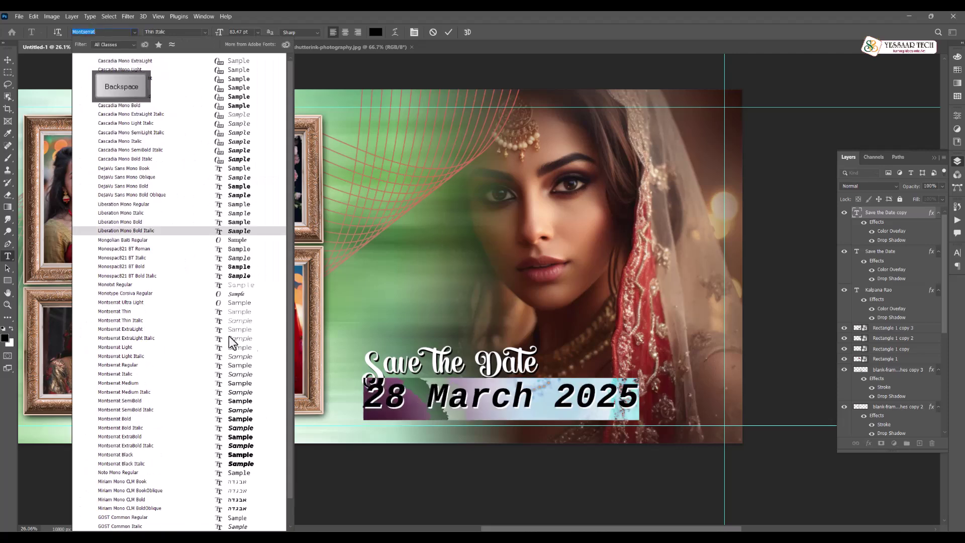
click(237, 400)
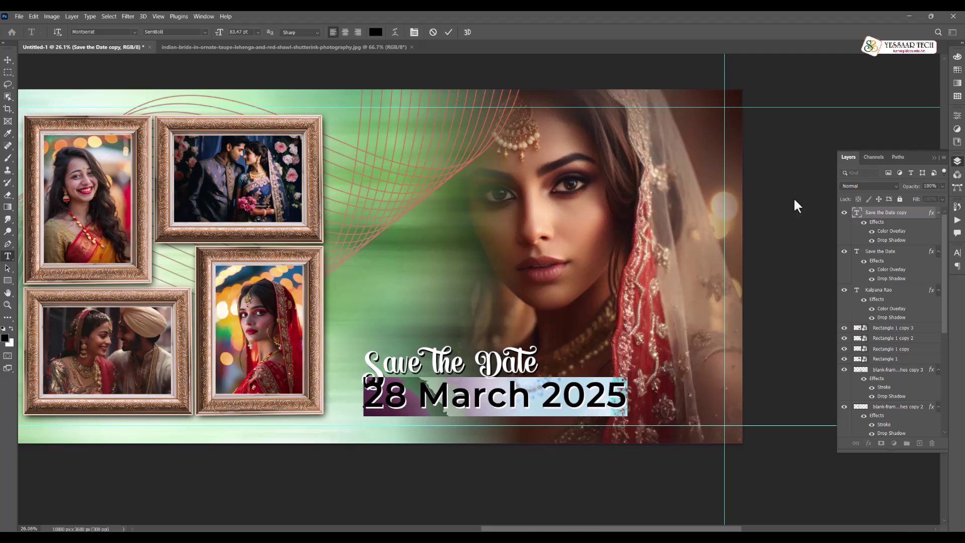
Hide the date text's drop shadow, then shrink the date and centre it beneath "Save the Date"
click(878, 246)
key(ctrl+t)
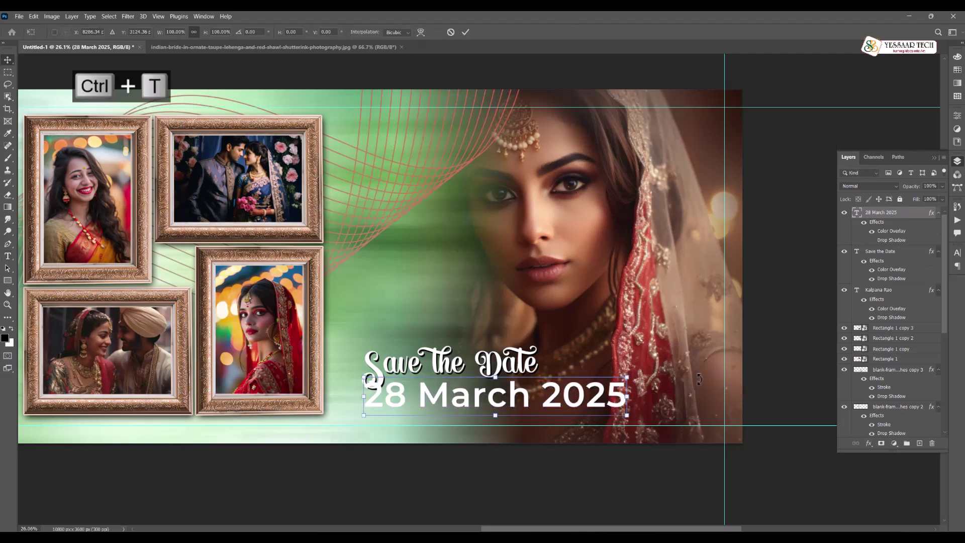
drag(632, 374, 497, 392)
key(Return)
Hide the guides over the whole album spread
scroll(510, 355, down, 2)
scroll(511, 354, down, 2)
drag(346, 328, 459, 344)
key(ctrl+h)
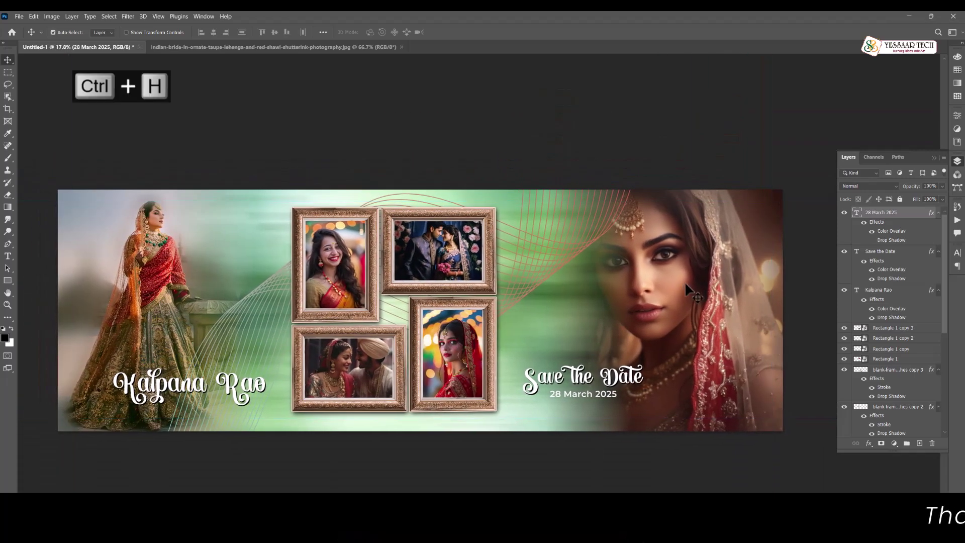
Show the guides and draw a 10434 by 3234 px rectangle filling the area they enclose
key(ctrl+h)
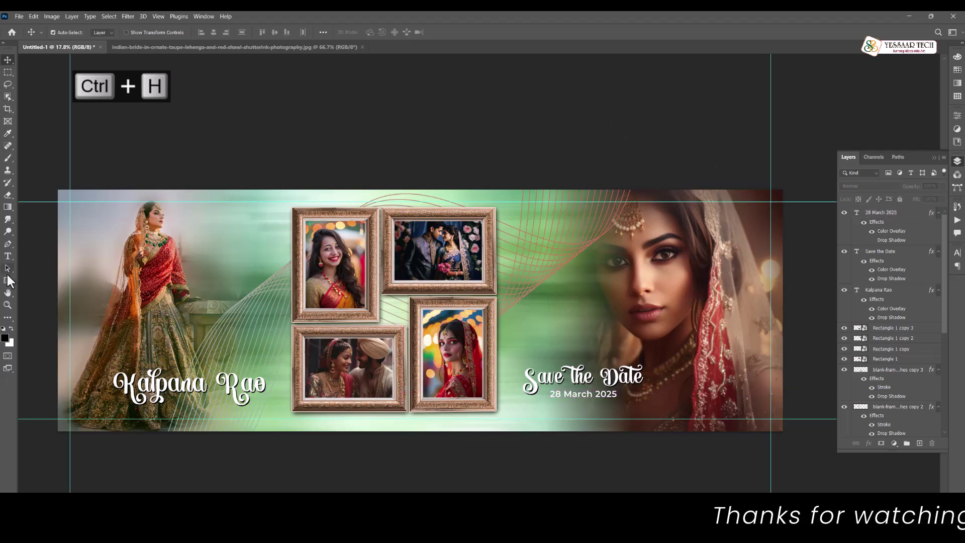
click(8, 280)
drag(68, 202, 771, 426)
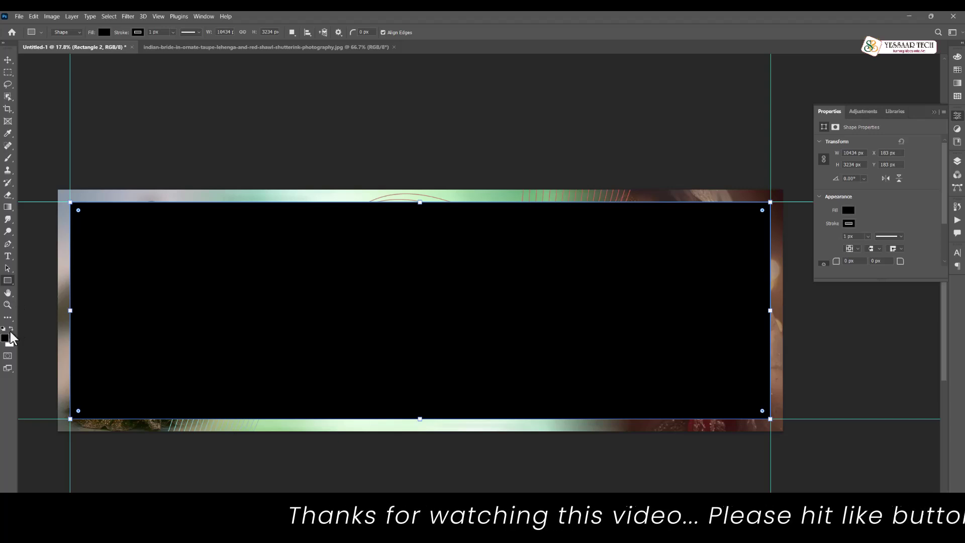
Set the new rectangle shape to no fill and no stroke
click(104, 32)
click(49, 50)
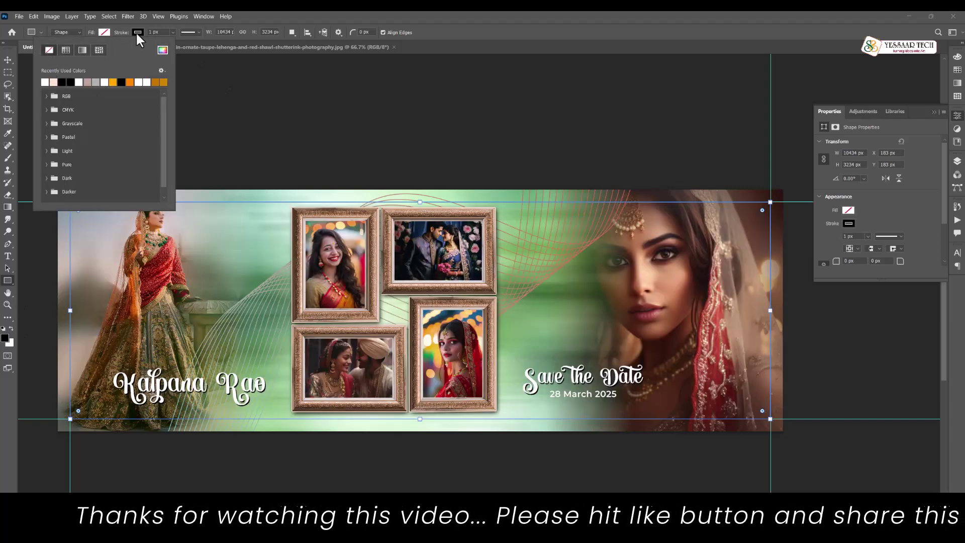
click(136, 32)
click(83, 50)
Add a Stroke layer style to the border rectangle and set its color to white (ffffff)
click(957, 160)
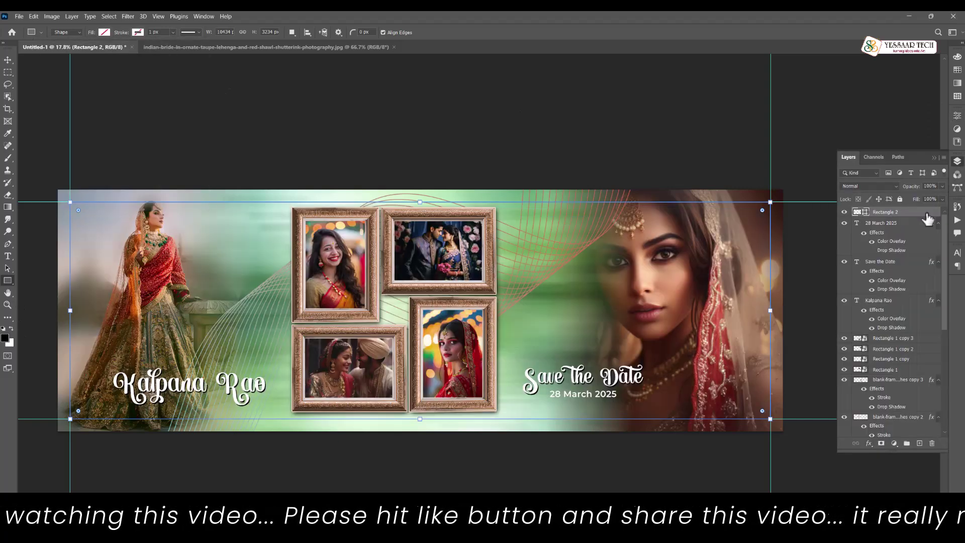
double_click(932, 217)
click(618, 199)
click(743, 221)
drag(565, 126, 514, 95)
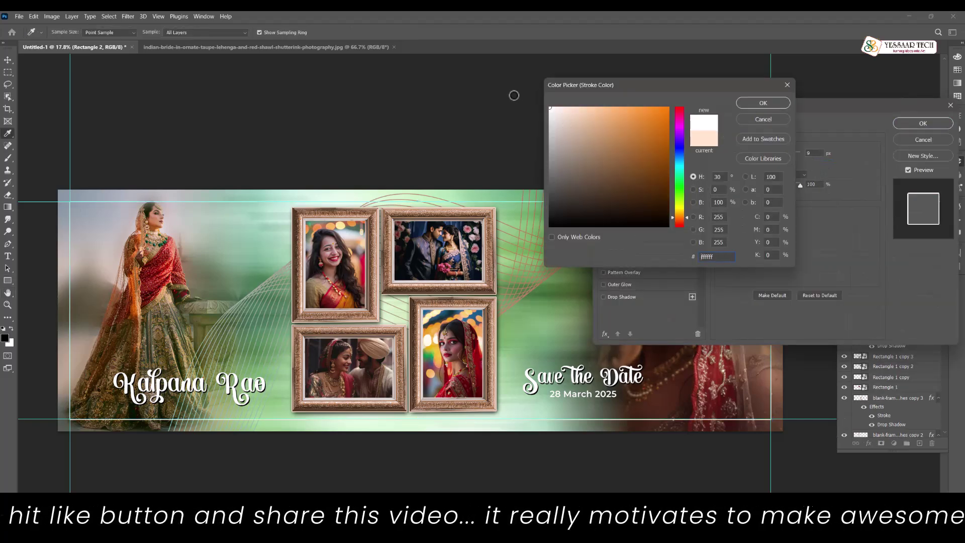
click(769, 106)
Add a Drop Shadow to the border rectangle, adjust it and apply the layer style
click(623, 300)
mouse_move(758, 218)
mouse_down()
mouse_move(774, 215)
mouse_move(772, 197)
mouse_move(755, 198)
mouse_move(786, 219)
mouse_move(761, 207)
mouse_up()
click(900, 124)
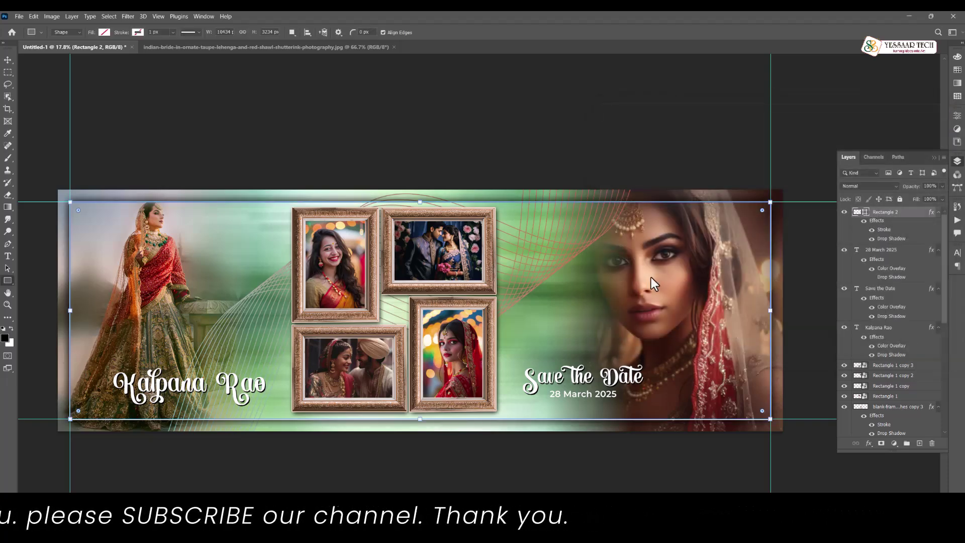
Turn on the CMYK proof color preview, switch to the Move tool and hide the guides over the spread
key(ctrl+y)
click(756, 254)
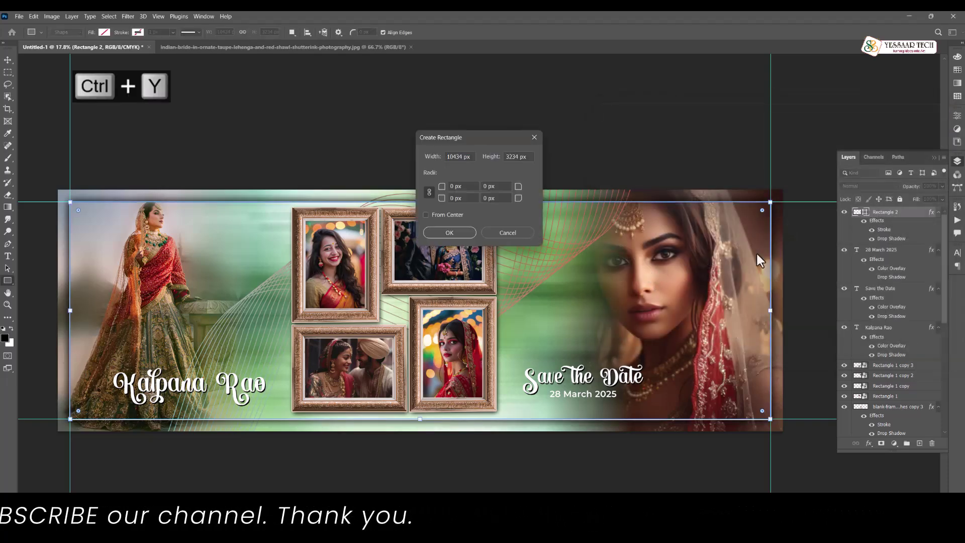
click(534, 138)
key(v)
key(ctrl+h)
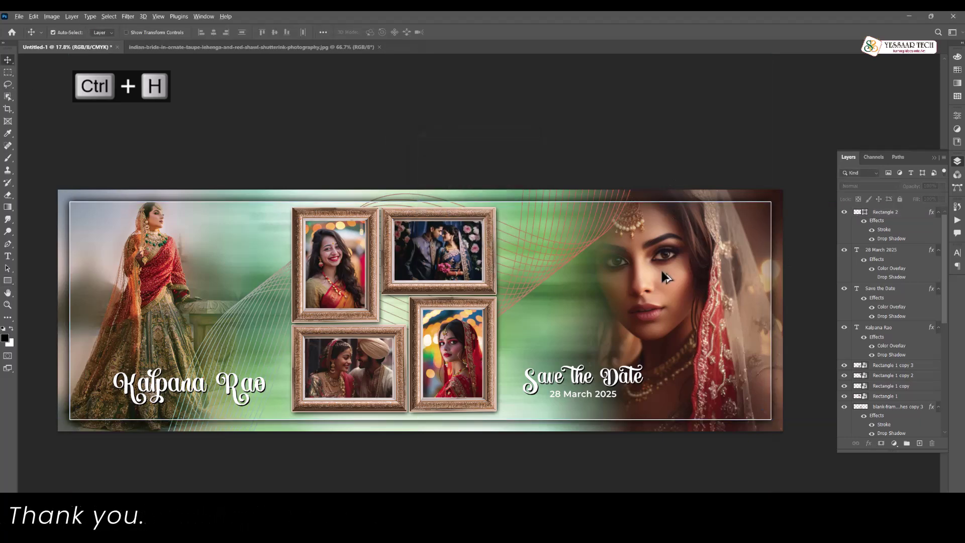
scroll(724, 307, down, 1)
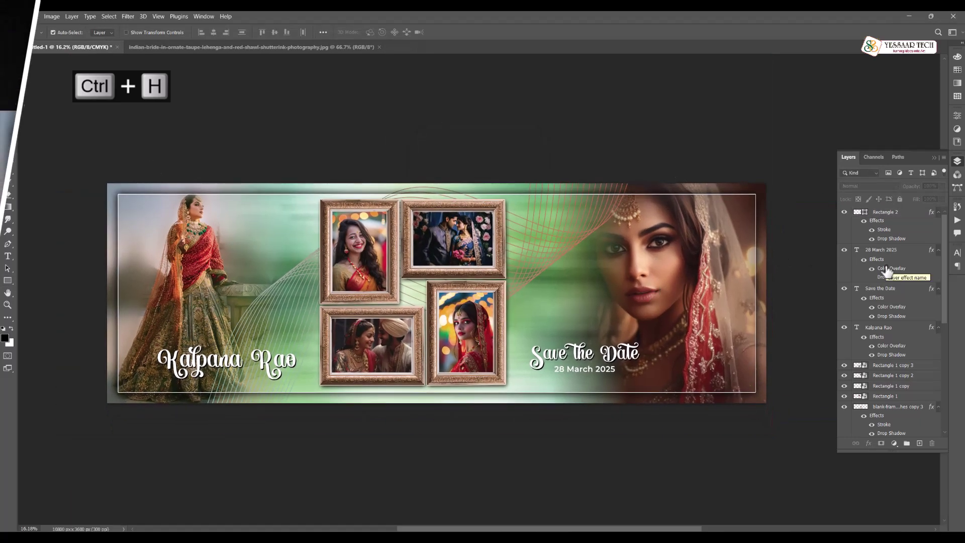